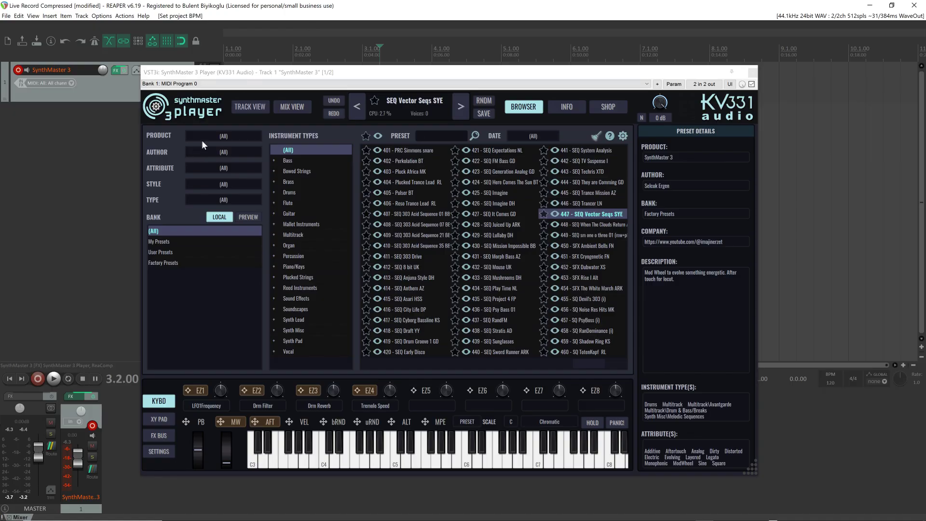
Filter the presets by product SynthMaster One and browse through the resulting list.
{"action": "left_click_drag", "start_coordinate": [589, 364], "coordinate": [625, 371]}
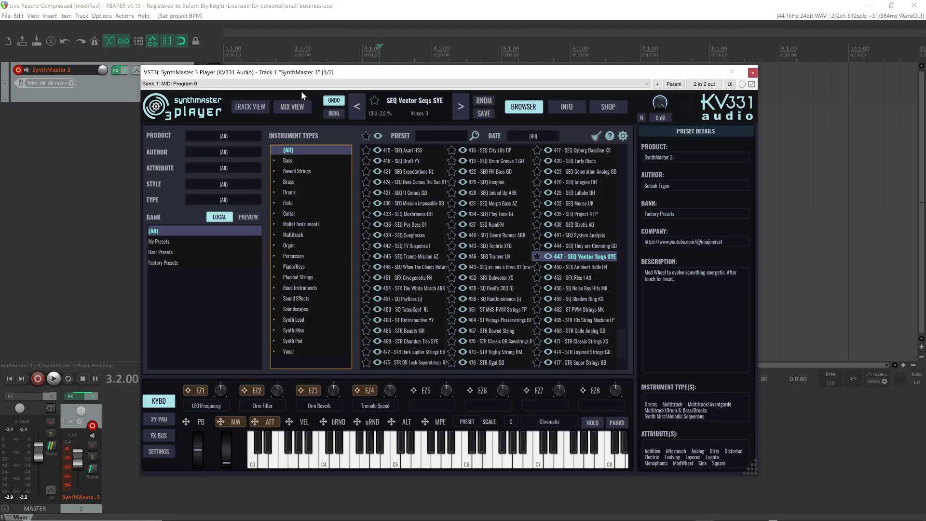
{"action": "left_click", "coordinate": [219, 135]}
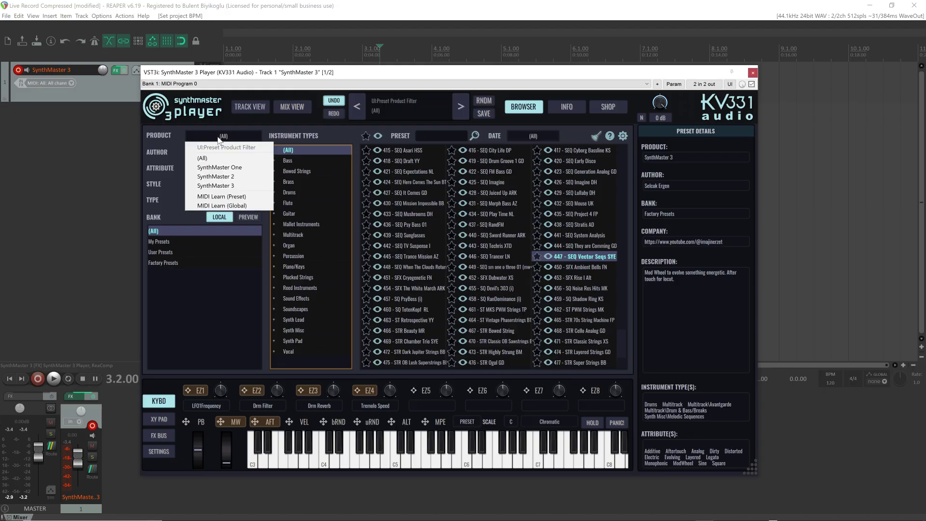
{"action": "left_click", "coordinate": [218, 168]}
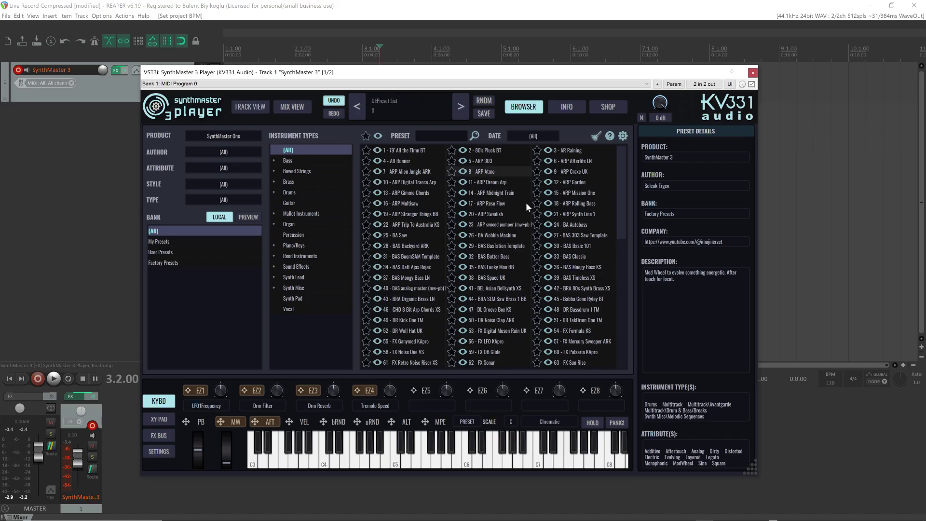
{"action": "left_click_drag", "start_coordinate": [623, 203], "coordinate": [621, 345]}
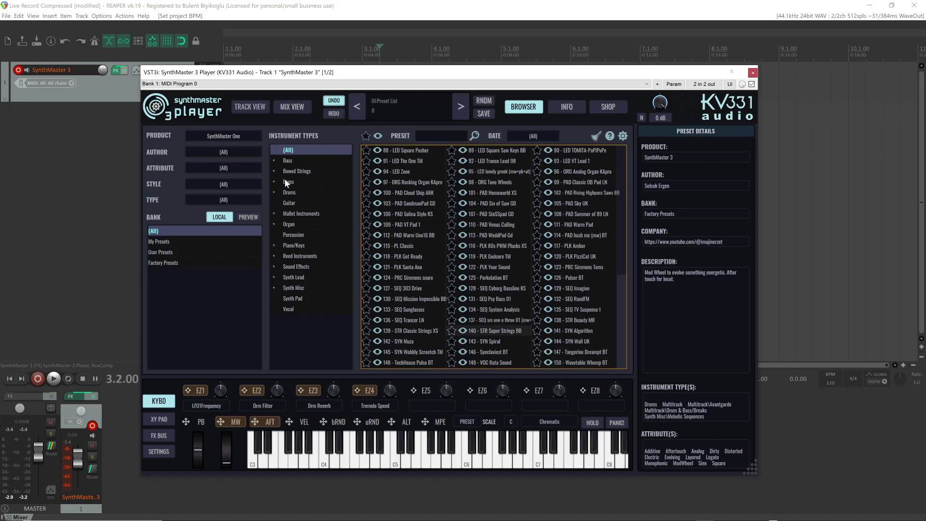
Change the product filter to SynthMaster 2 and browse its presets down to the end of the list.
{"action": "left_click", "coordinate": [226, 137]}
{"action": "left_click", "coordinate": [222, 179]}
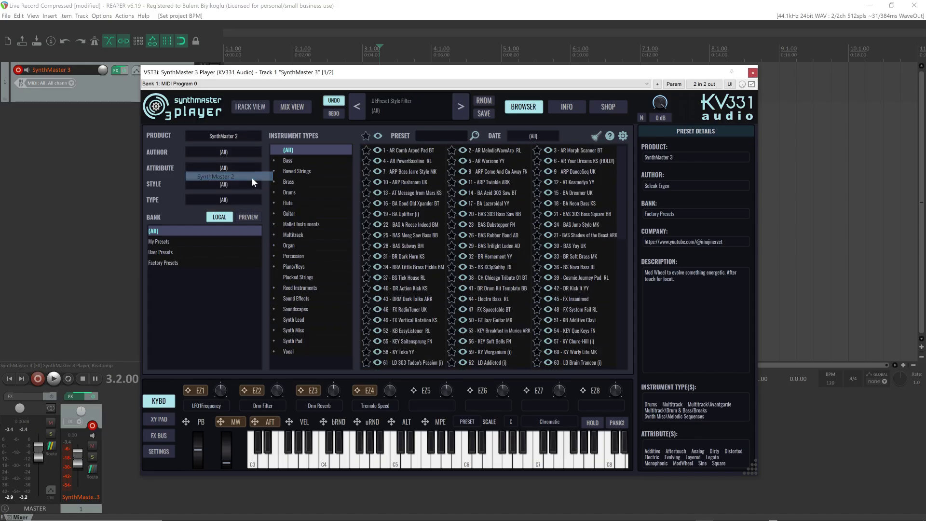
{"action": "left_click_drag", "start_coordinate": [621, 185], "coordinate": [632, 363]}
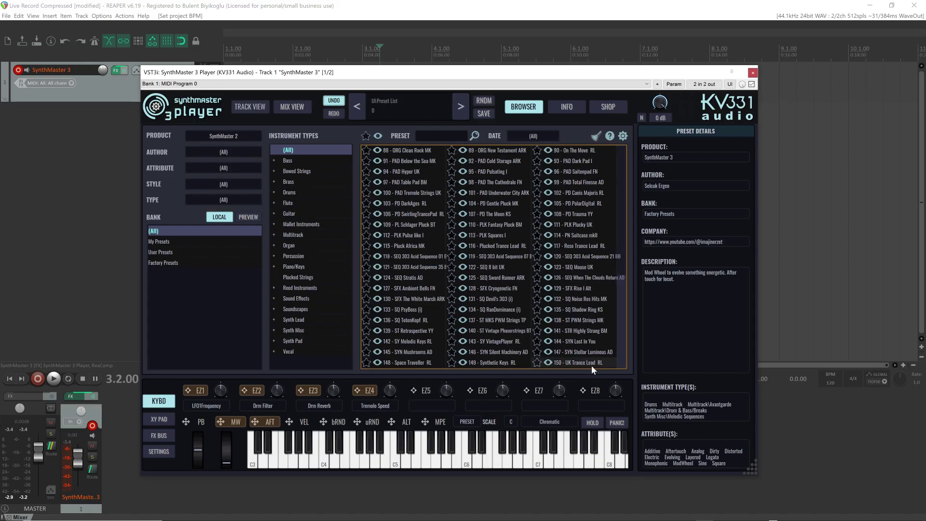
Filter the presets by product SynthMaster 3, browse the list, and reset the product filter to (All).
{"action": "left_click", "coordinate": [222, 138]}
{"action": "left_click", "coordinate": [227, 185]}
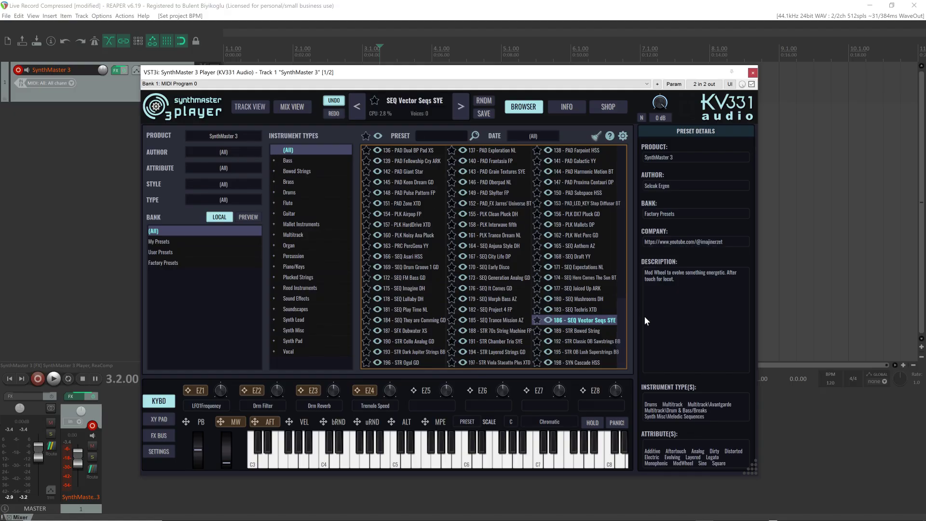
{"action": "left_click_drag", "start_coordinate": [621, 354], "coordinate": [625, 152]}
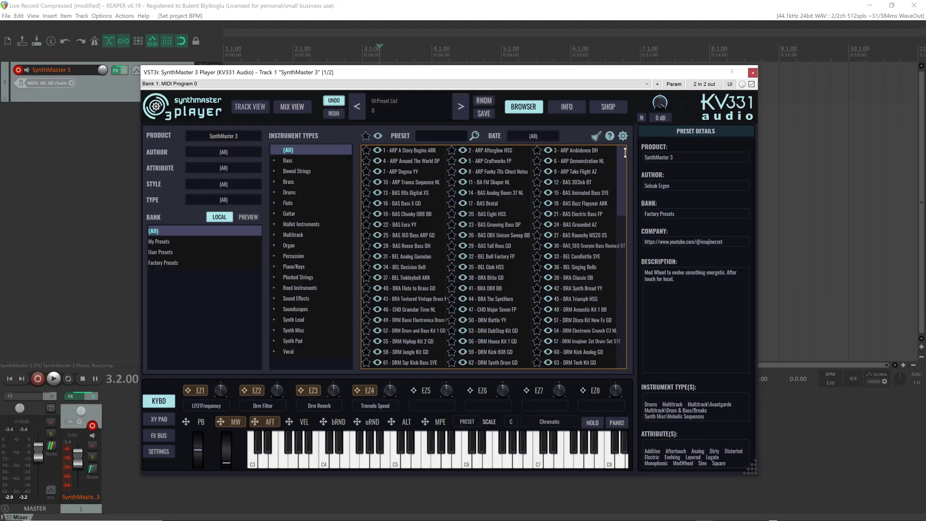
{"action": "left_click", "coordinate": [223, 136]}
{"action": "left_click", "coordinate": [218, 157]}
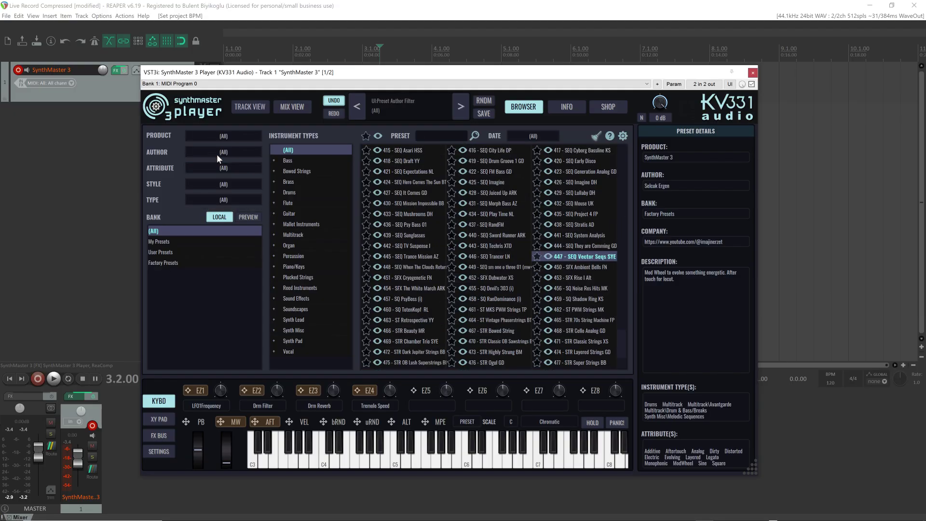
Show only the presets of a single author from the authors list, and reset the author filter to (All).
{"action": "left_click", "coordinate": [212, 152]}
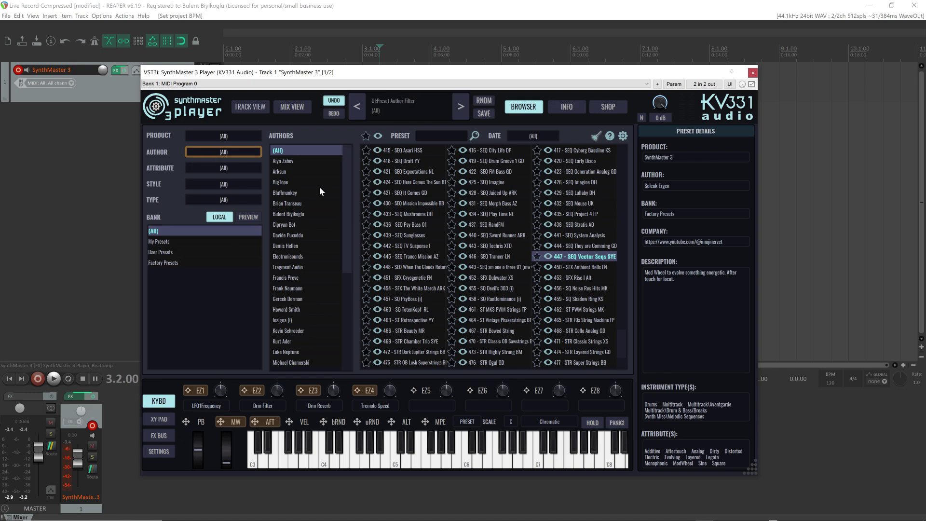
{"action": "left_click", "coordinate": [299, 331]}
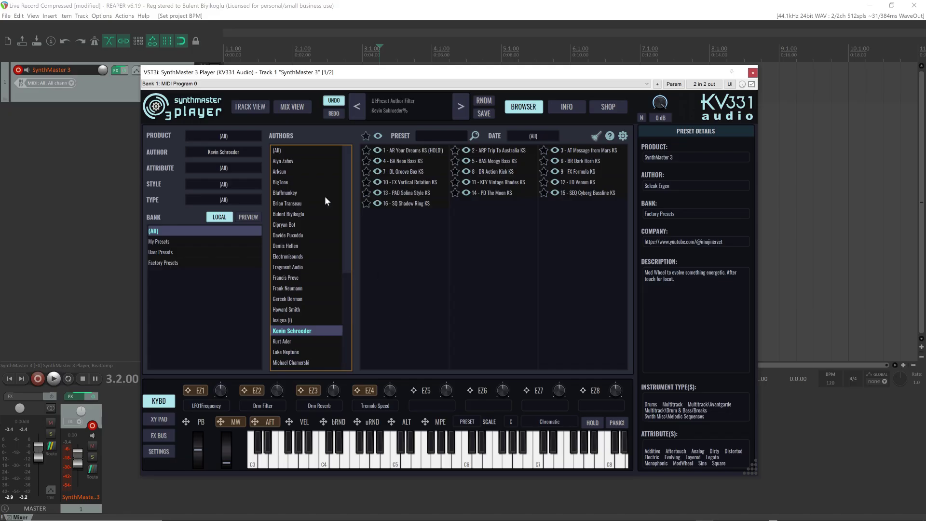
{"action": "left_click", "coordinate": [288, 152]}
Filter the presets by the attribute 808, and reset the attribute filter to (All).
{"action": "left_click", "coordinate": [226, 171]}
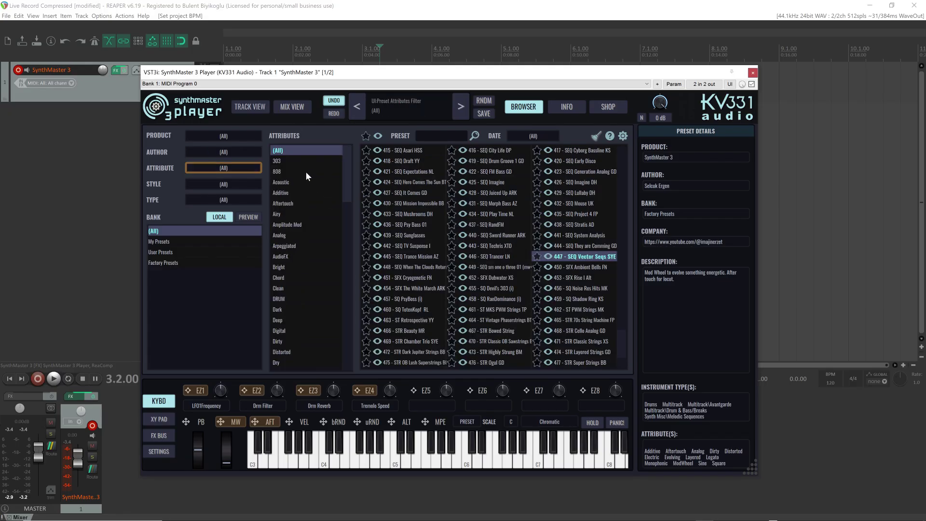
{"action": "left_click", "coordinate": [279, 171]}
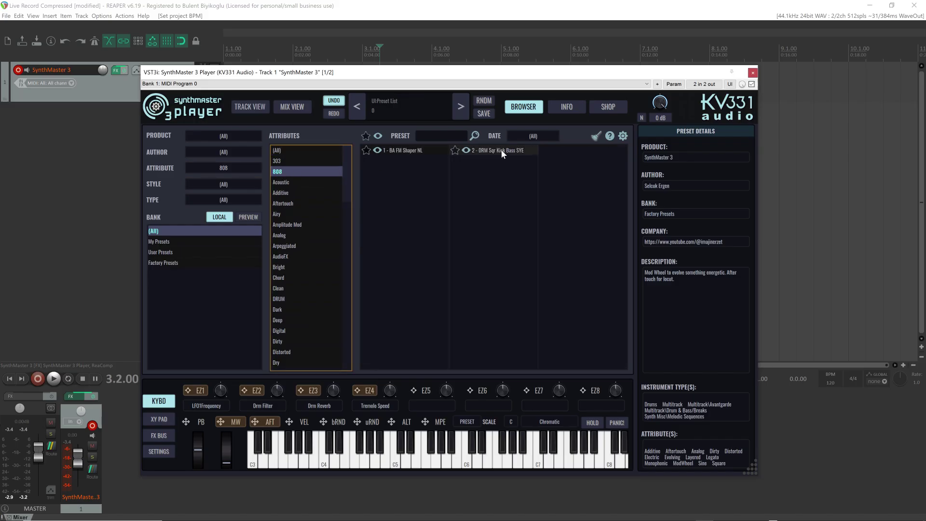
{"action": "left_click", "coordinate": [300, 152]}
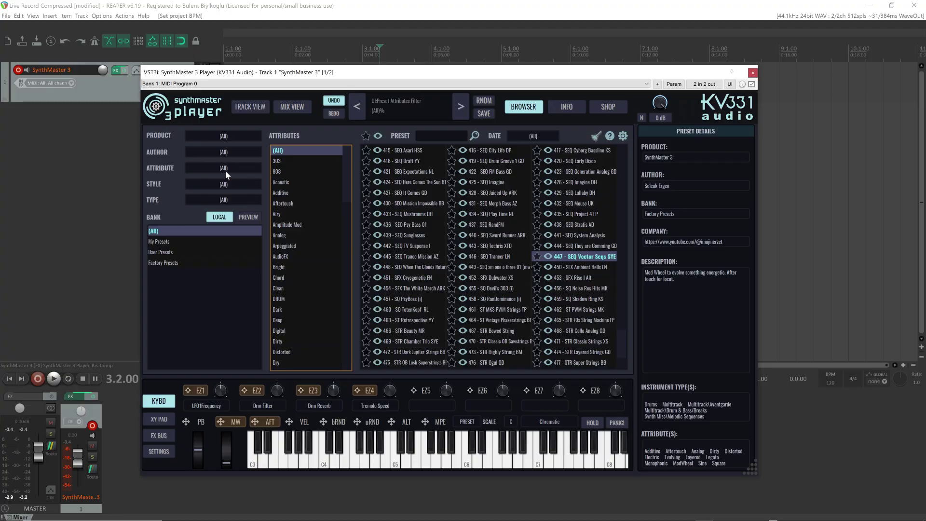
Filter the presets by the style Acid, and reset the style filter to (All).
{"action": "left_click", "coordinate": [218, 186]}
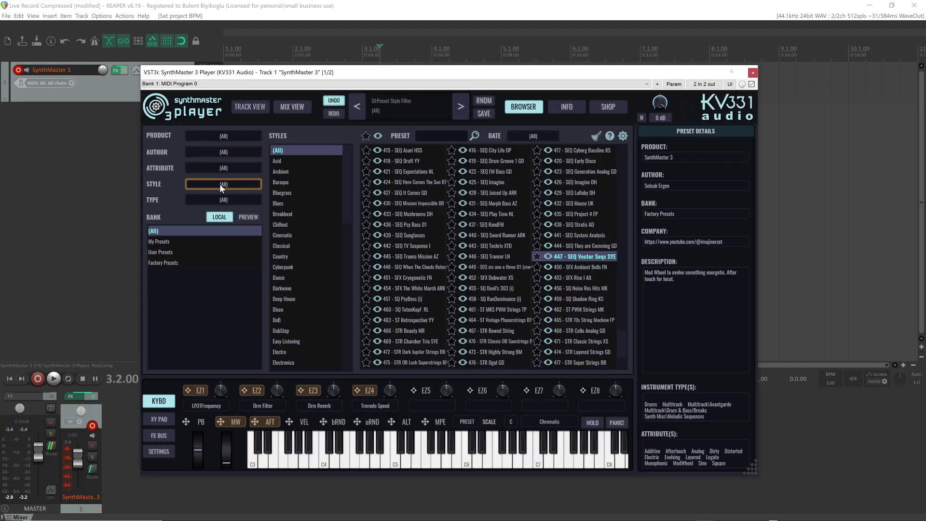
{"action": "left_click", "coordinate": [293, 162]}
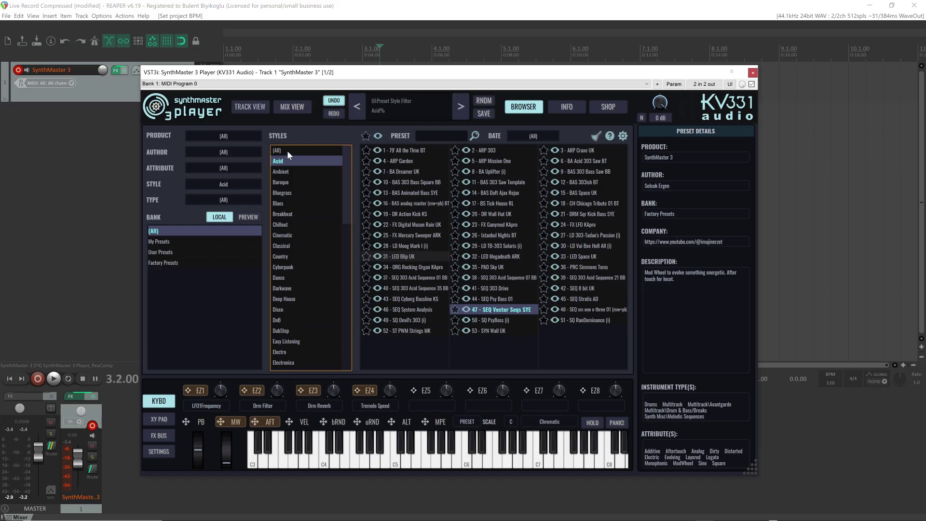
{"action": "left_click", "coordinate": [288, 151]}
Filter the presets by the instrument type Bowed Strings, and reset the type filter to (All).
{"action": "left_click", "coordinate": [220, 199]}
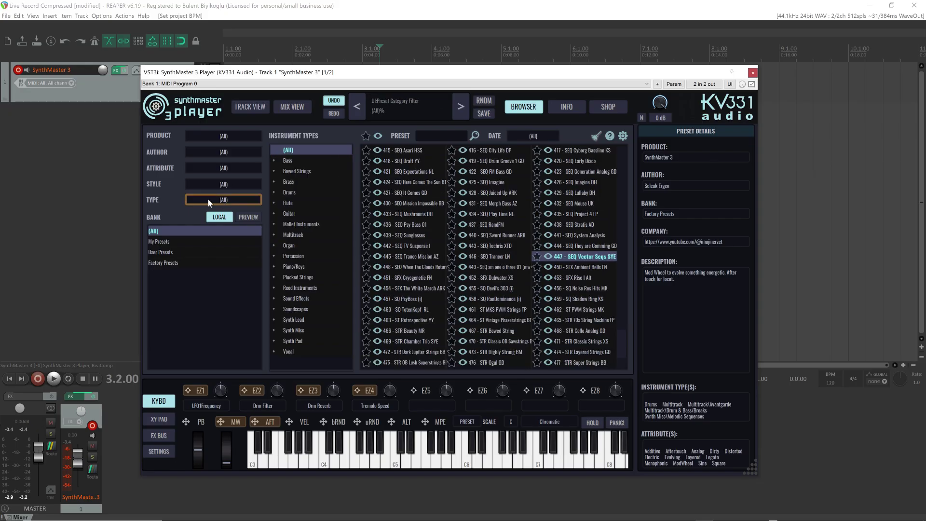
{"action": "left_click", "coordinate": [302, 170]}
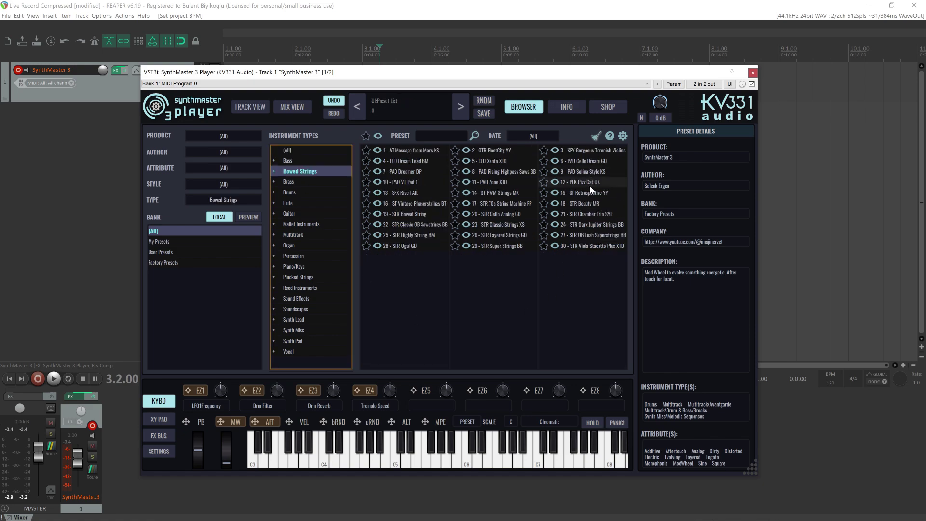
{"action": "left_click", "coordinate": [308, 151]}
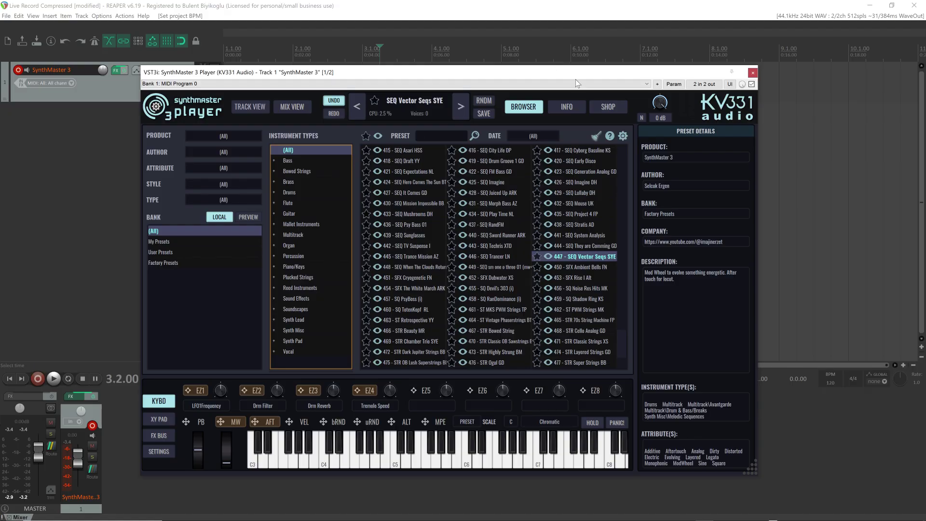
Set Enable Preset Preview to Yes and switch the bank list to the preview banks.
{"action": "left_click", "coordinate": [623, 137]}
{"action": "mouse_move", "coordinate": [674, 160]}
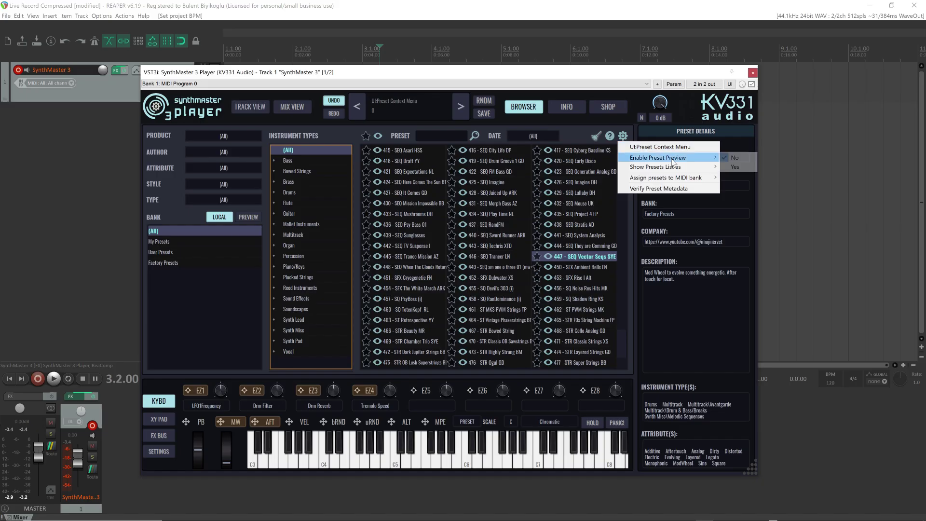
{"action": "left_click", "coordinate": [740, 167]}
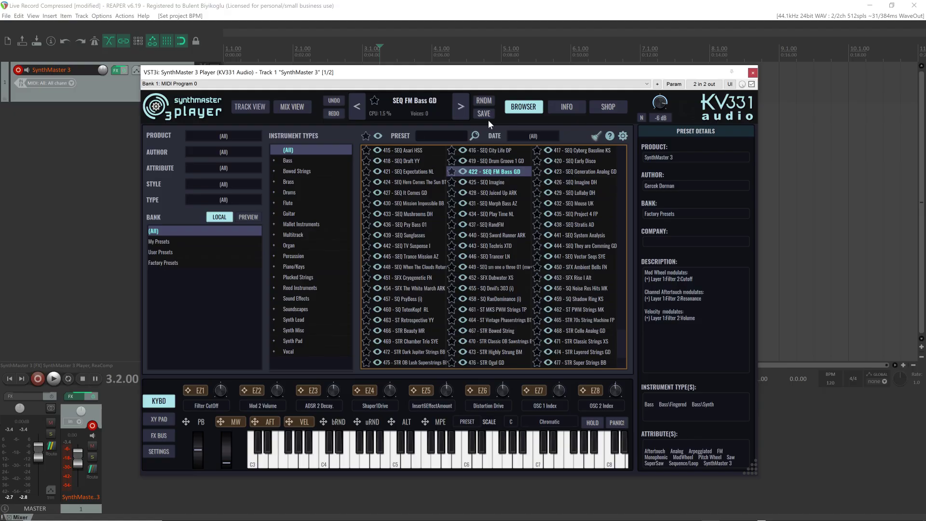
{"action": "left_click", "coordinate": [247, 218]}
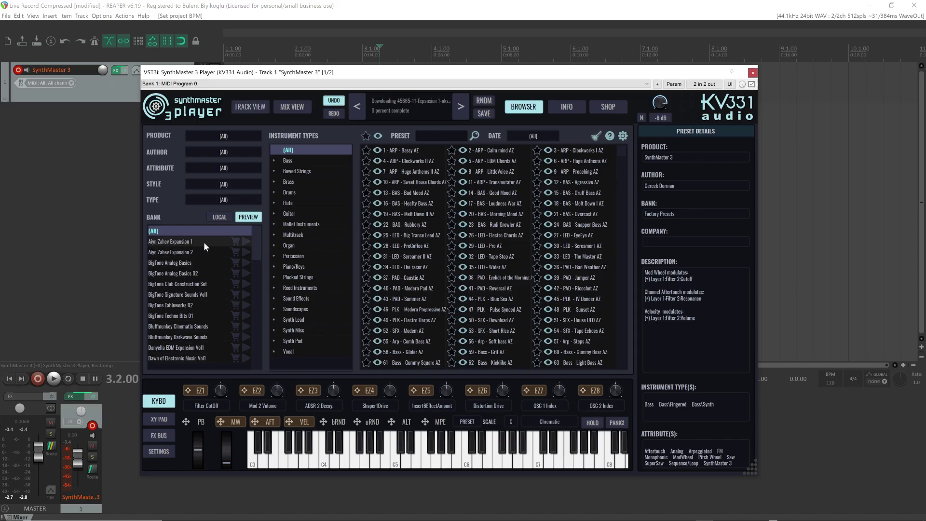
Open the online audio demo of the Aiyn Zahev Expansion 1 bank, listen to a few seconds, and pause it.
{"action": "left_click", "coordinate": [246, 242]}
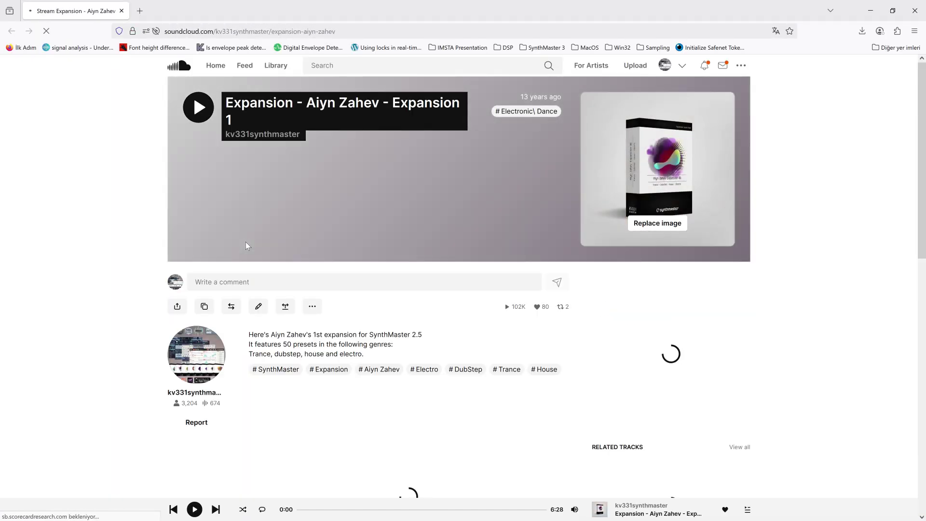
{"action": "left_click", "coordinate": [199, 112]}
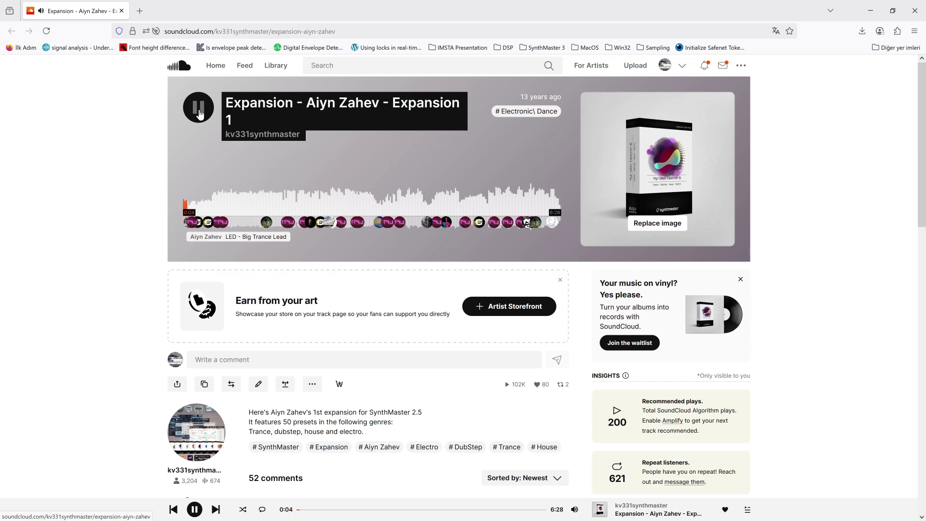
{"action": "left_click", "coordinate": [198, 114]}
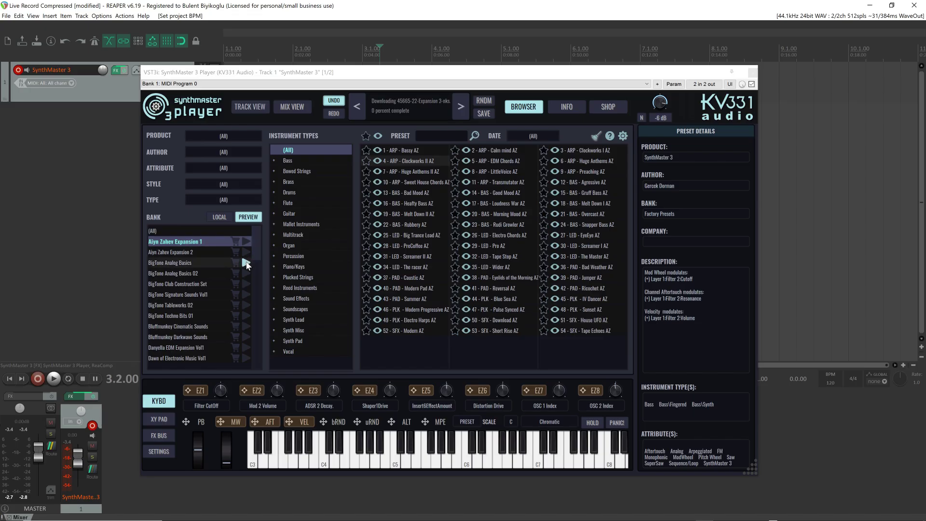
Open the online audio demo of the BigTone Analog Basics bank, play its beginning, and pause it.
{"action": "left_click", "coordinate": [246, 263]}
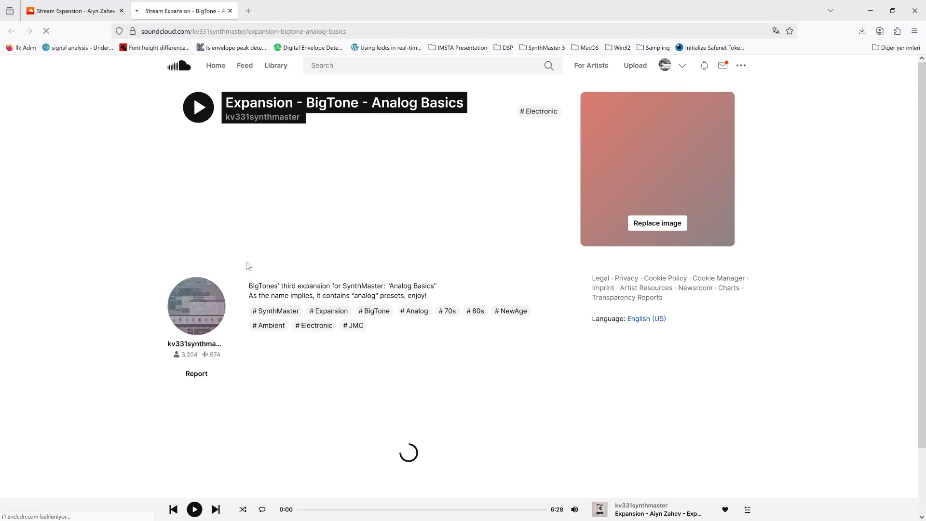
{"action": "left_click", "coordinate": [198, 110]}
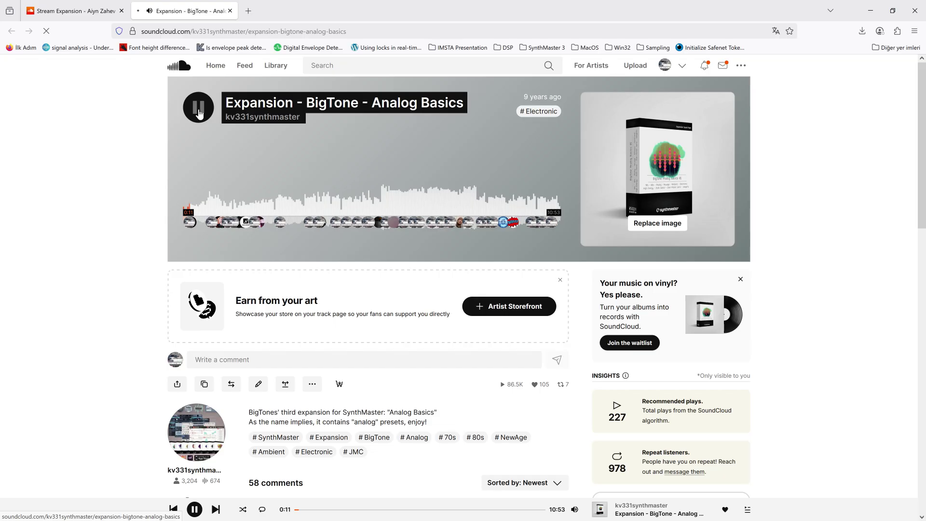
{"action": "left_click", "coordinate": [198, 109]}
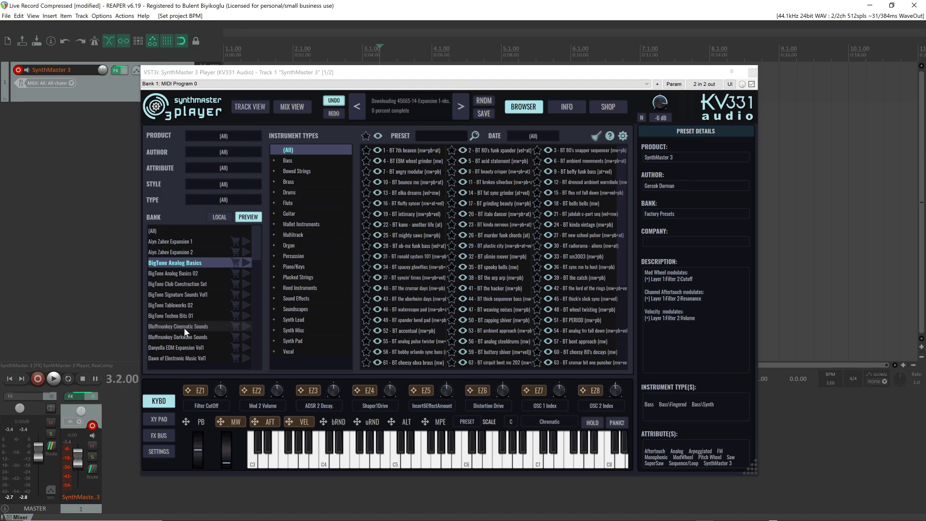
Play and pause the online audio demo of the Bluffmunkey Cinematic Sounds bank, and return to the plugin's preset browser.
{"action": "left_click", "coordinate": [245, 326]}
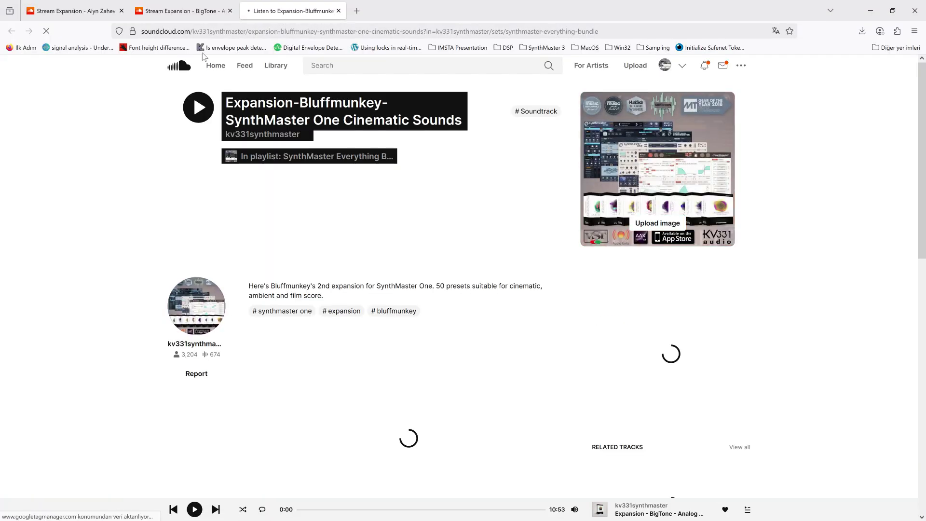
{"action": "left_click", "coordinate": [197, 110]}
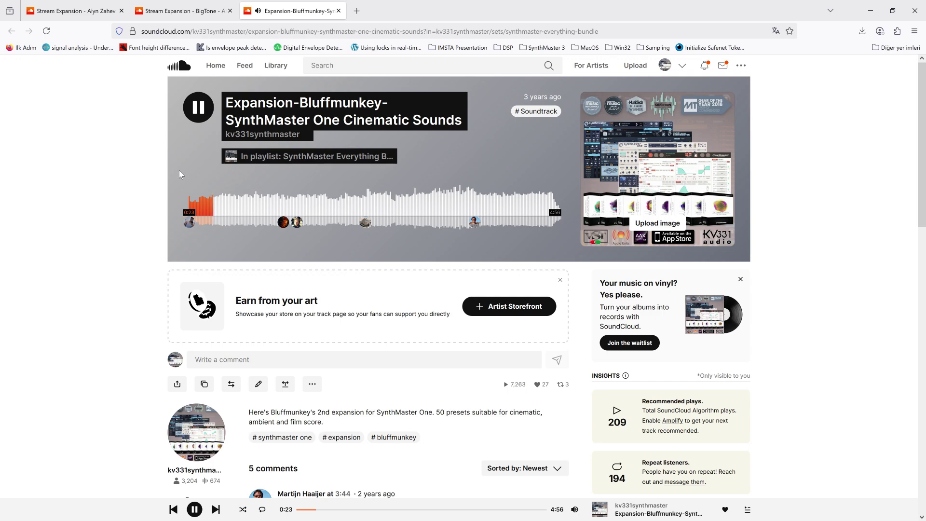
{"action": "left_click", "coordinate": [198, 107]}
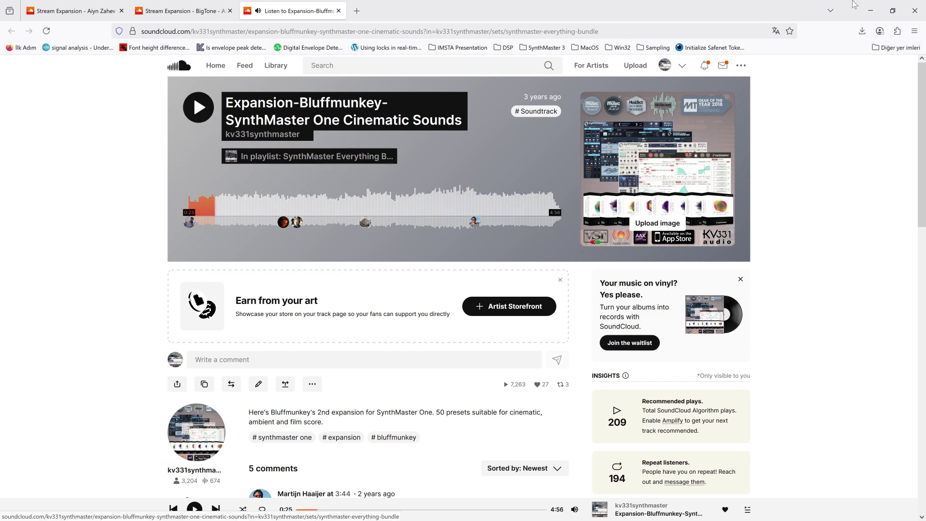
{"action": "left_click", "coordinate": [871, 10]}
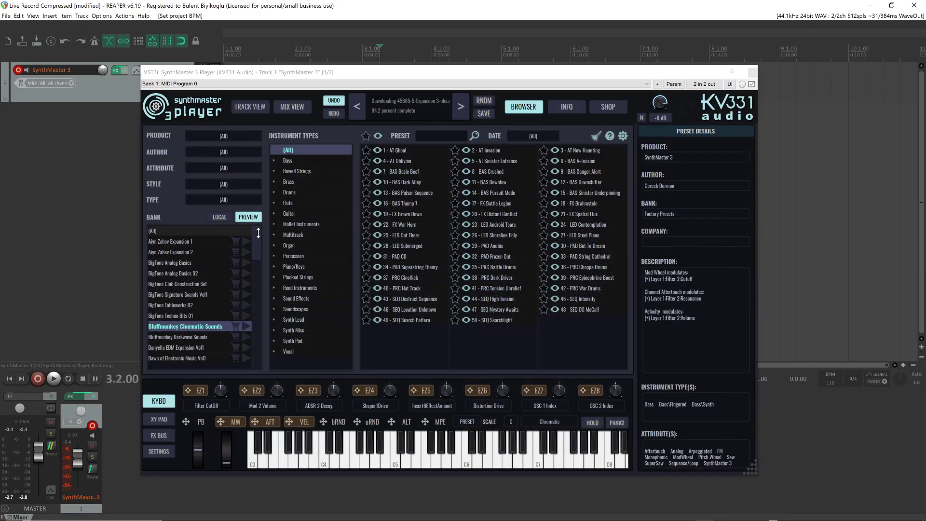
Sample the online audio demo of the Nori Ubukata Art Rock Basics bank, pause it, and return to the preset browser.
{"action": "left_click_drag", "start_coordinate": [257, 244], "coordinate": [256, 307]}
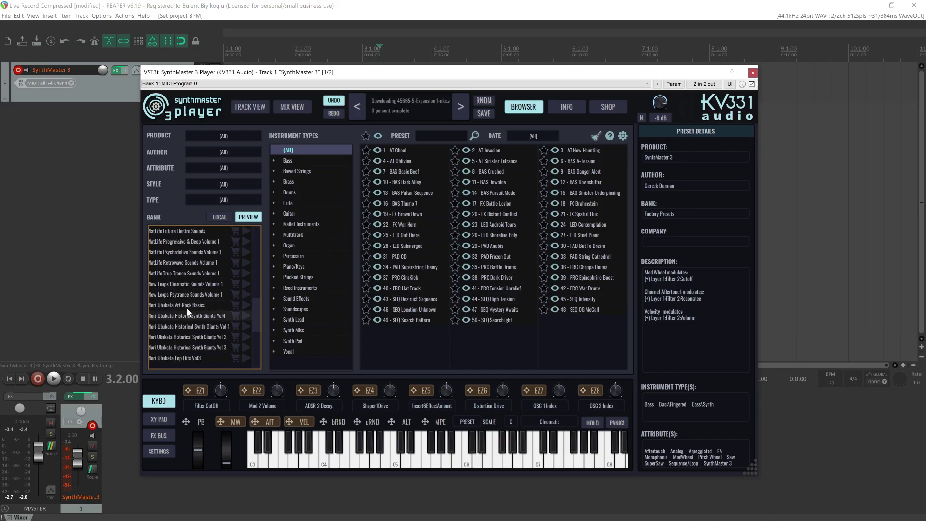
{"action": "left_click", "coordinate": [245, 305]}
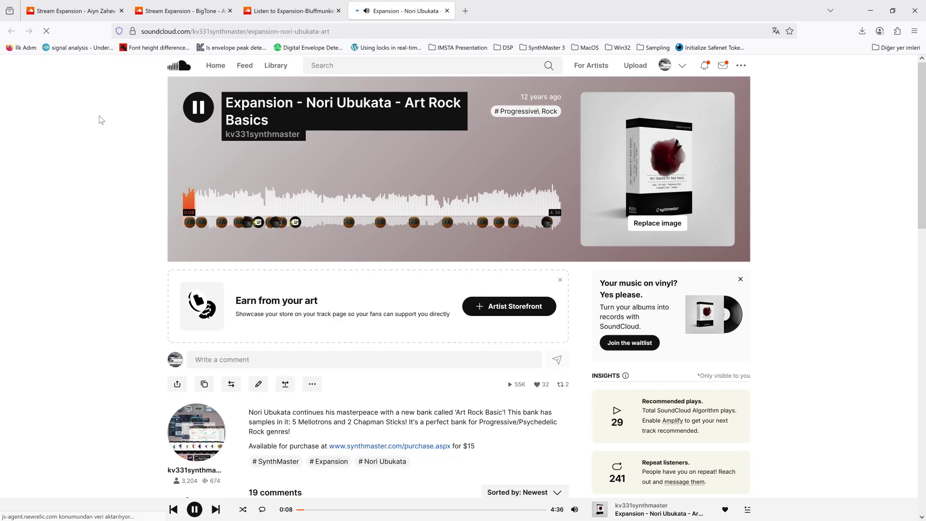
{"action": "left_click", "coordinate": [198, 113]}
{"action": "left_click", "coordinate": [870, 10]}
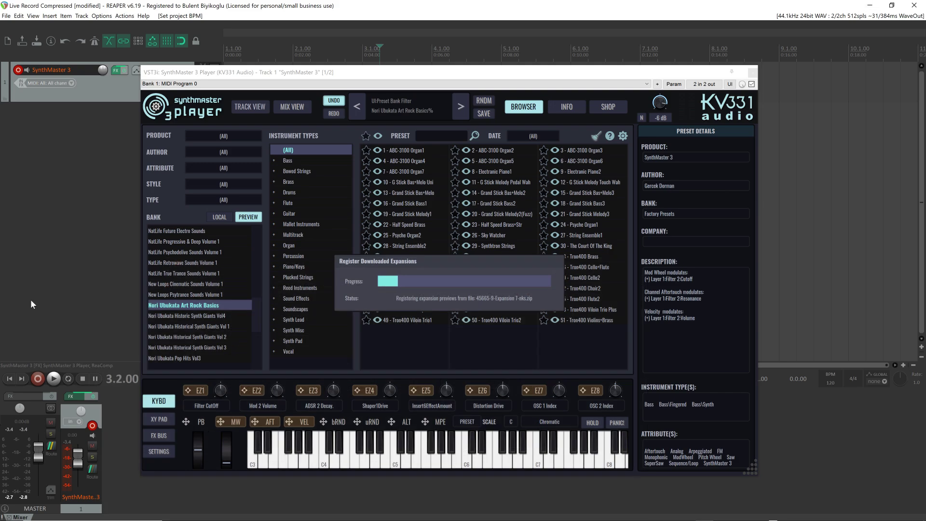
Filter the preview presets to the Aiyn Zahev Expansion 1 bank and audition its presets, starting with ARP - Bassy AZ.
{"action": "left_click", "coordinate": [255, 305]}
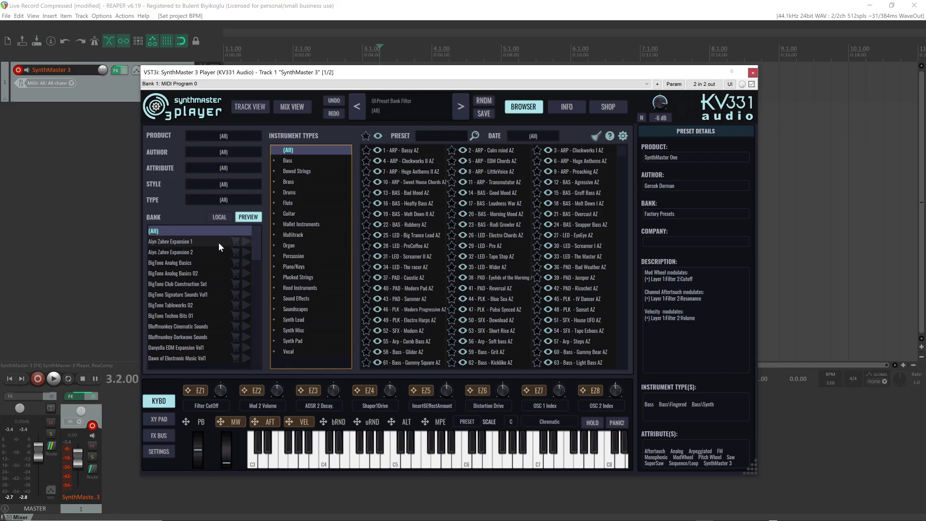
{"action": "left_click", "coordinate": [177, 240]}
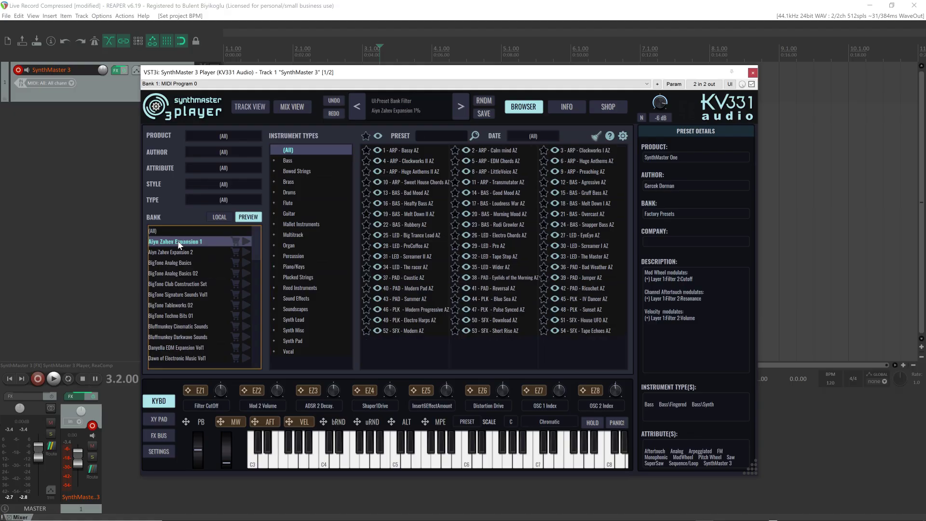
{"action": "left_click", "coordinate": [443, 151]}
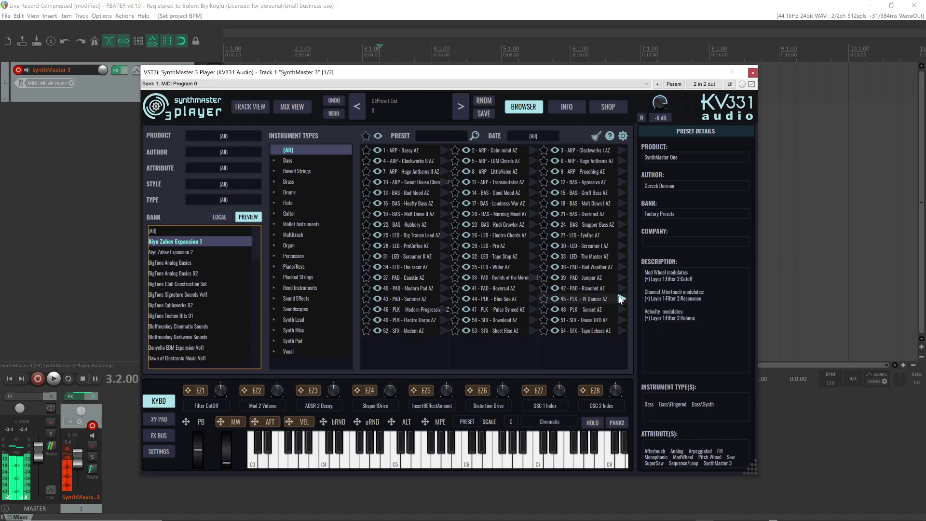
Select the BigTone Club Construction Set preview bank and audition its first-column presets from BT analog percussion down to BT snappy seq bass.
{"action": "left_click", "coordinate": [182, 283]}
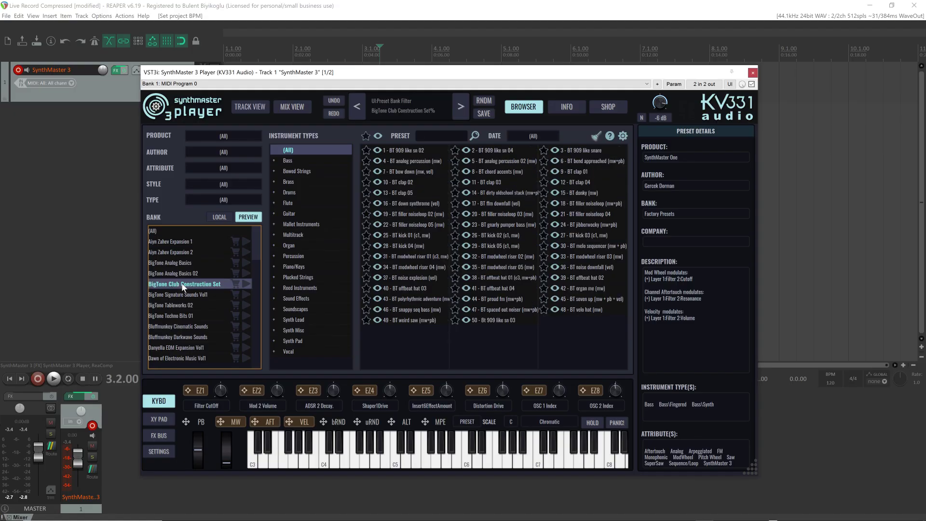
{"action": "left_click", "coordinate": [443, 162]}
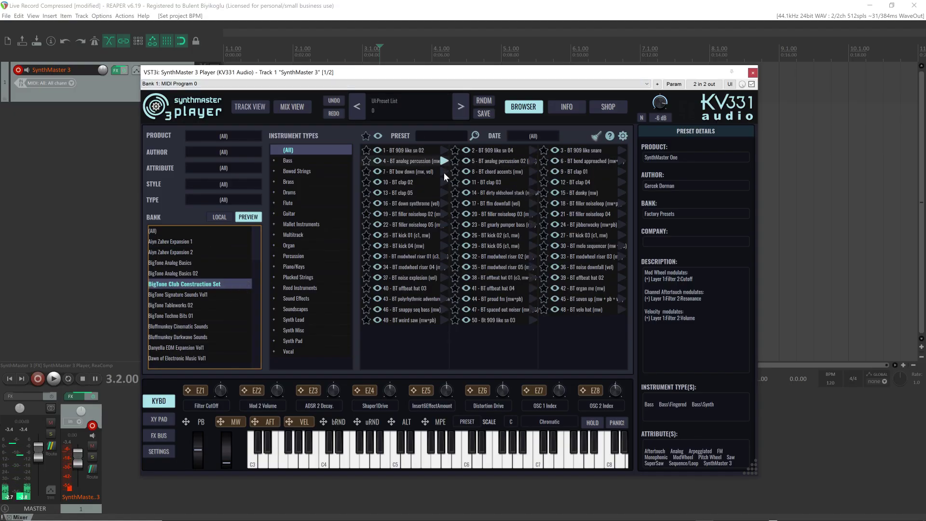
{"action": "left_click", "coordinate": [444, 172]}
{"action": "left_click", "coordinate": [445, 183]}
{"action": "left_click", "coordinate": [445, 193]}
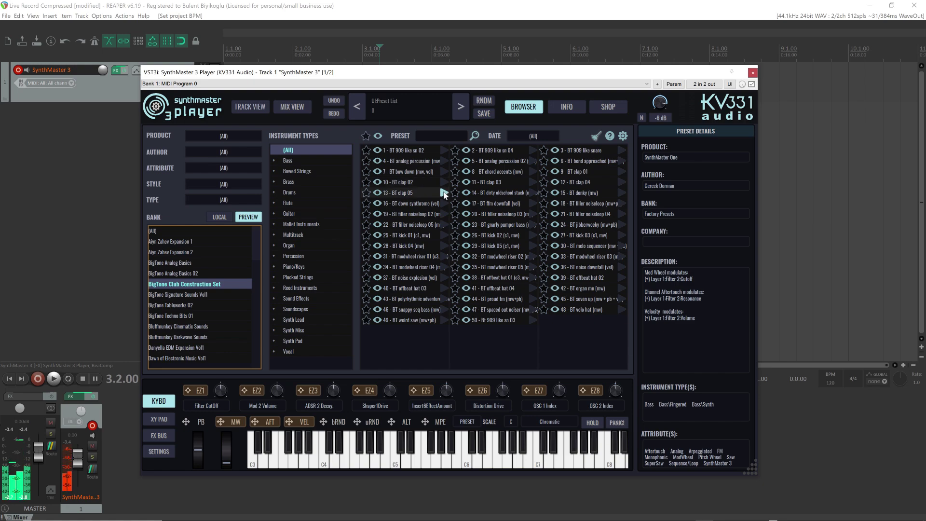
{"action": "left_click", "coordinate": [444, 203]}
{"action": "left_click", "coordinate": [444, 214]}
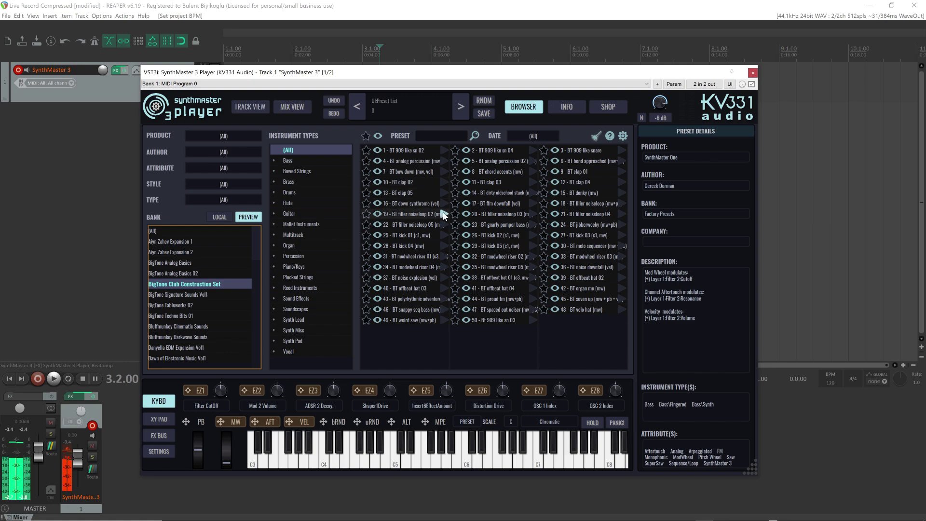
{"action": "left_click", "coordinate": [444, 225]}
{"action": "left_click", "coordinate": [444, 236]}
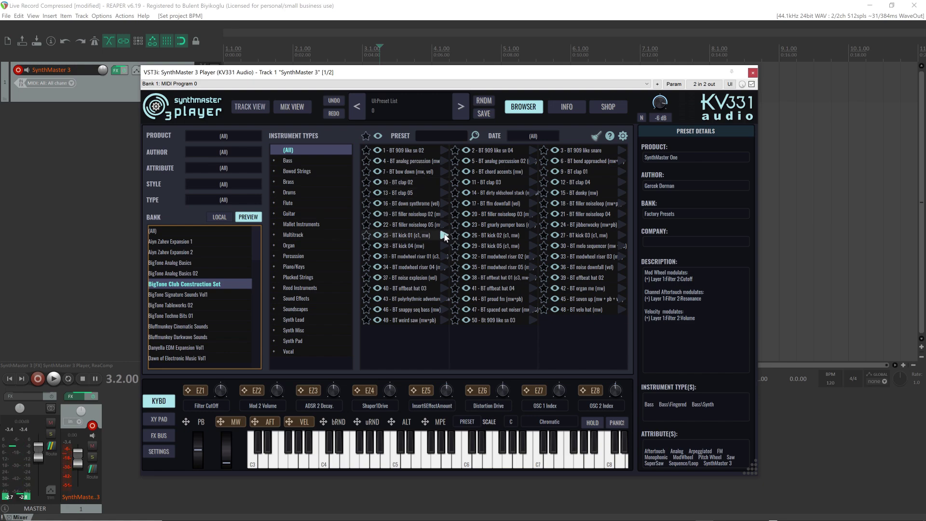
{"action": "left_click", "coordinate": [444, 246]}
{"action": "left_click", "coordinate": [445, 256]}
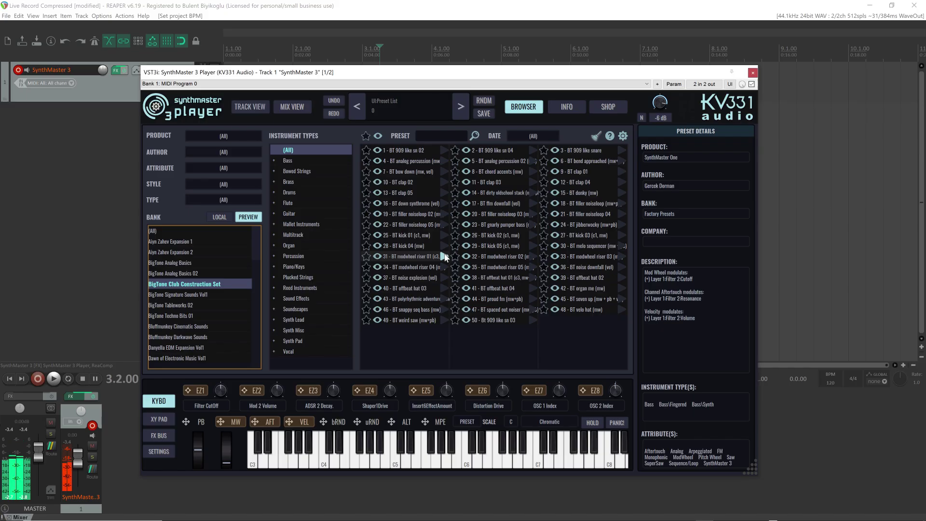
{"action": "left_click", "coordinate": [444, 267]}
{"action": "left_click", "coordinate": [444, 278]}
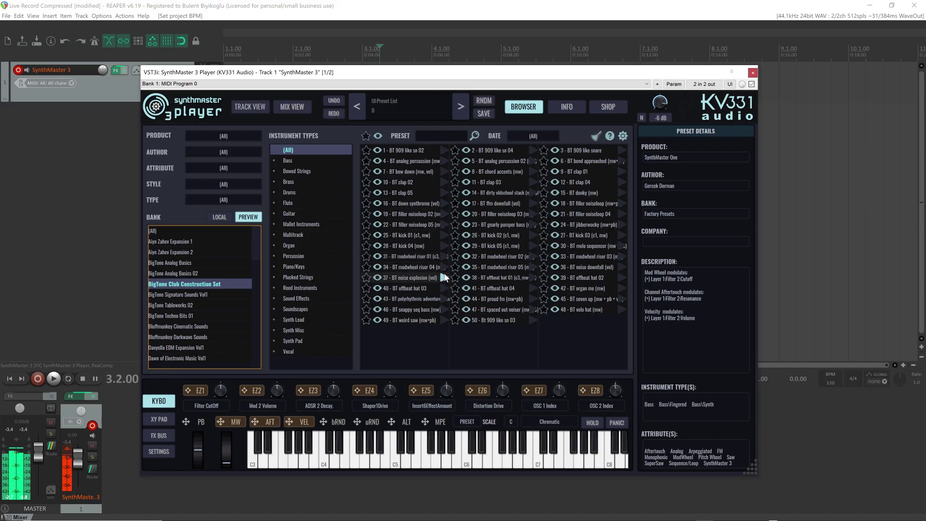
{"action": "left_click", "coordinate": [443, 288]}
{"action": "left_click", "coordinate": [444, 298]}
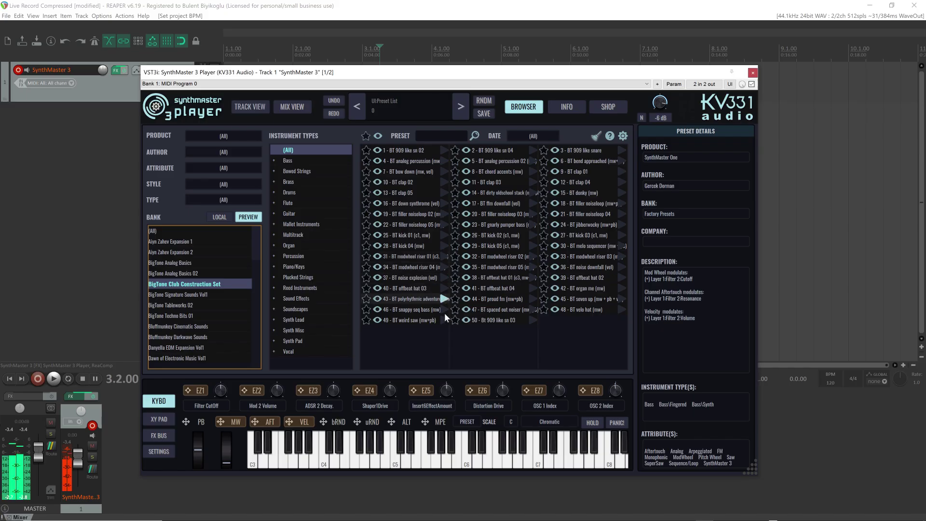
{"action": "left_click", "coordinate": [444, 310]}
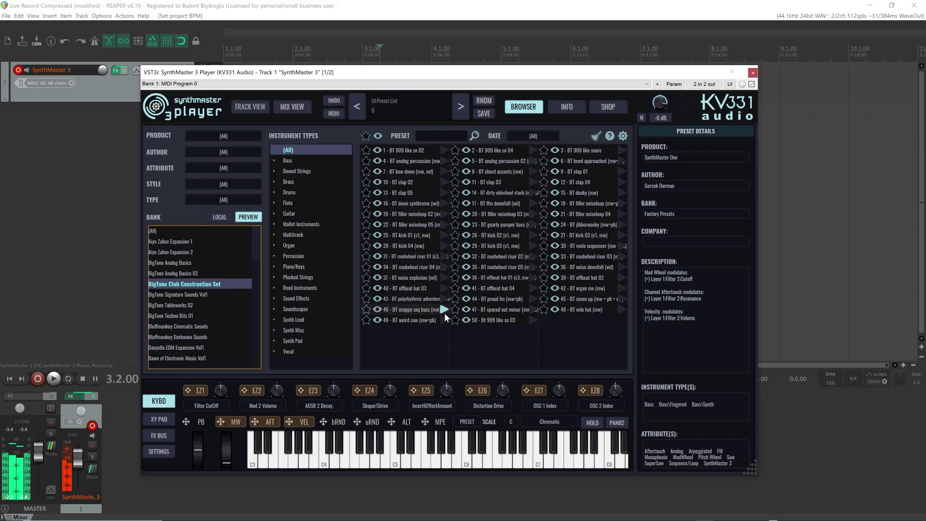
Audition second-column presets of the BigTone Club Construction Set bank, from BT analog percussion 02 through BT offbeat hat 01.
{"action": "left_click", "coordinate": [533, 160]}
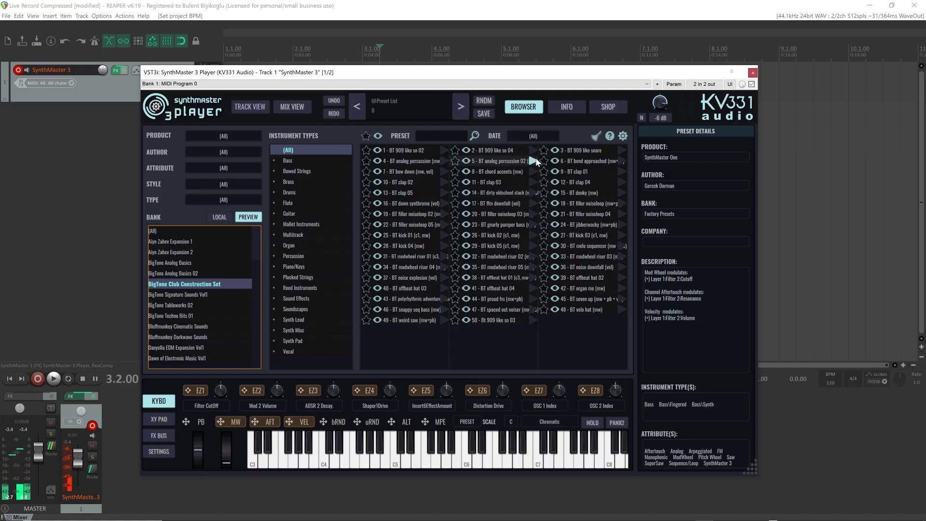
{"action": "left_click", "coordinate": [534, 172]}
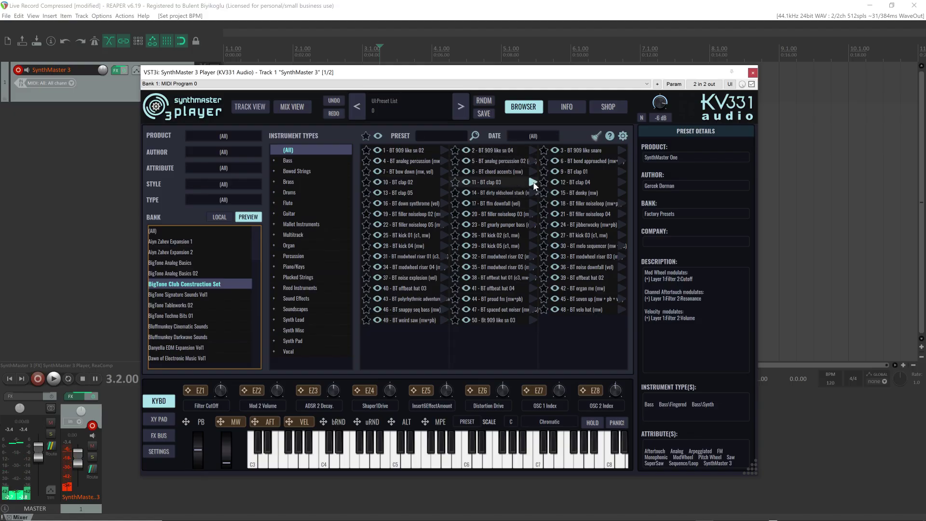
{"action": "left_click", "coordinate": [534, 182]}
{"action": "left_click", "coordinate": [534, 203]}
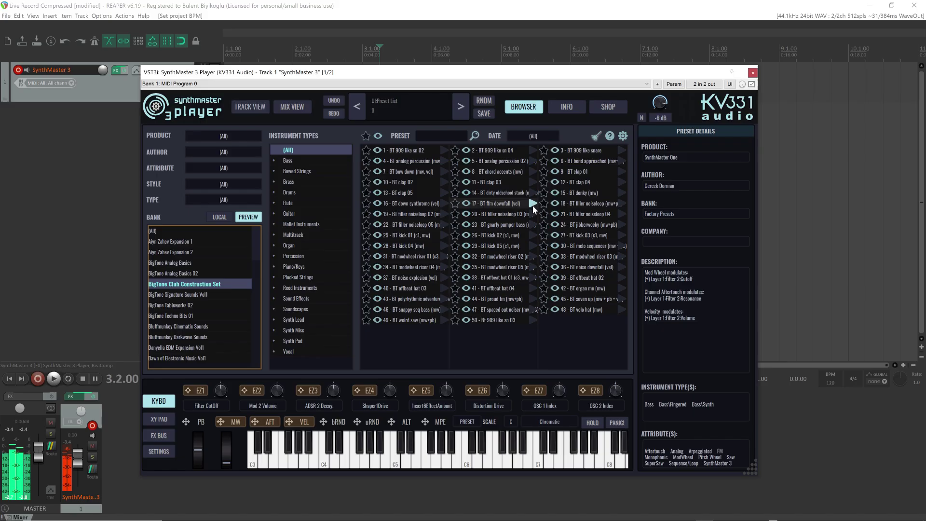
{"action": "left_click", "coordinate": [534, 245]}
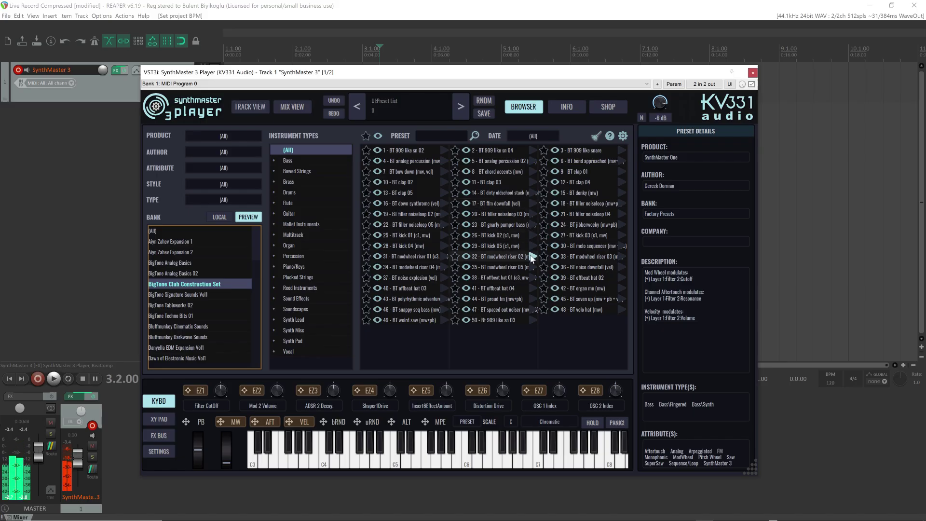
{"action": "left_click", "coordinate": [531, 279]}
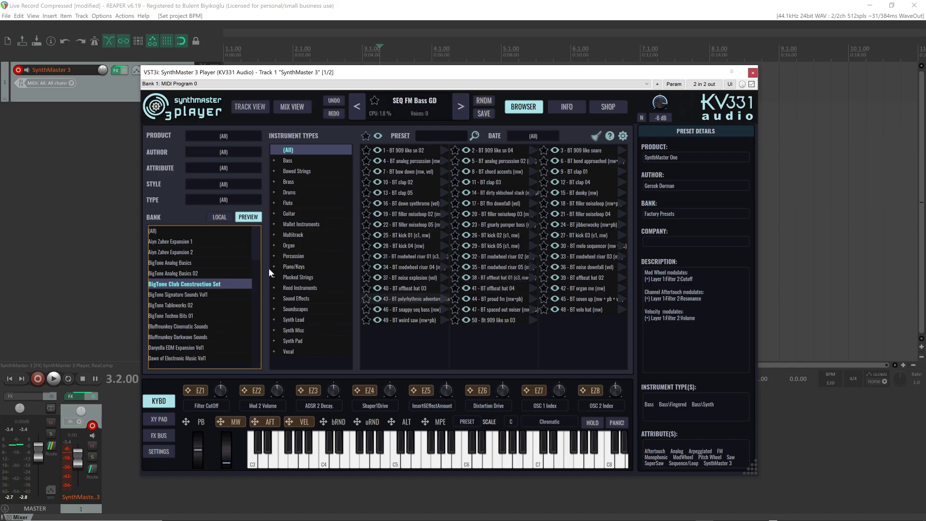
Select the NatLife Future Electro Sounds preview bank and audition its presets, including ARP Acid Program and ARP Chainman.
{"action": "left_click_drag", "start_coordinate": [256, 236], "coordinate": [258, 292]}
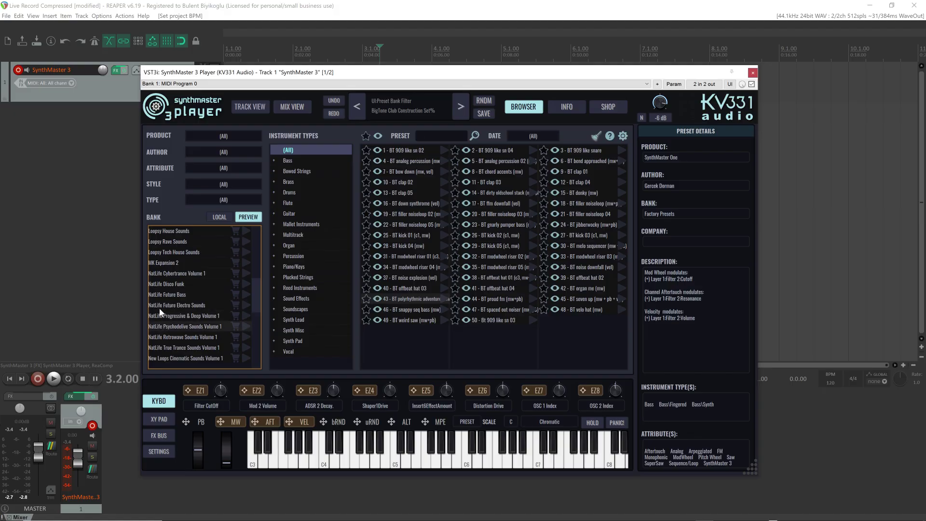
{"action": "left_click", "coordinate": [198, 303]}
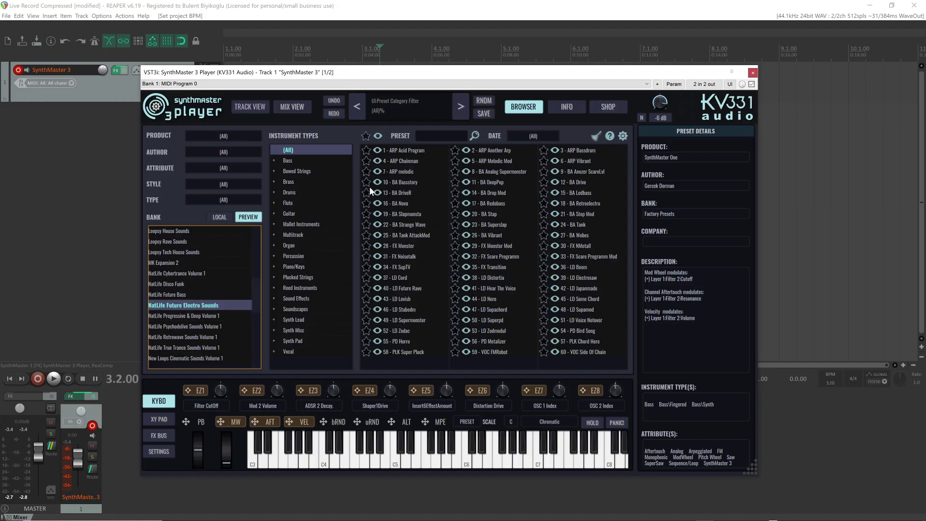
{"action": "left_click", "coordinate": [443, 151]}
{"action": "left_click", "coordinate": [445, 161]}
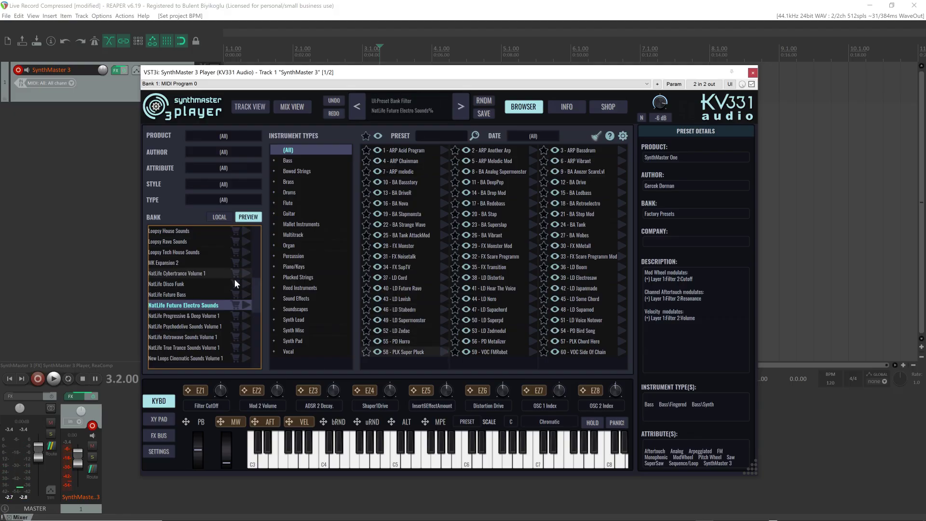
Reset the preview bank filter to (All) and browse the full preset list to its end.
{"action": "left_click_drag", "start_coordinate": [254, 284], "coordinate": [254, 227]}
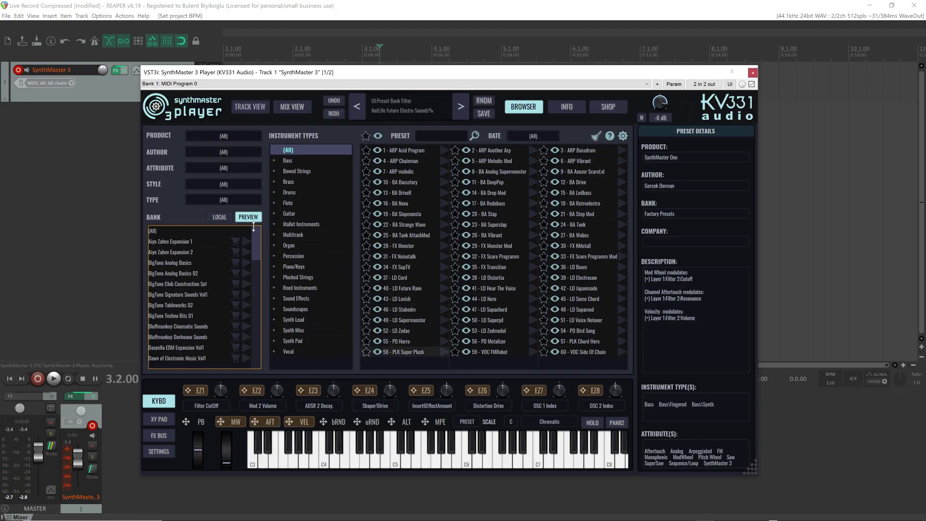
{"action": "left_click", "coordinate": [161, 230]}
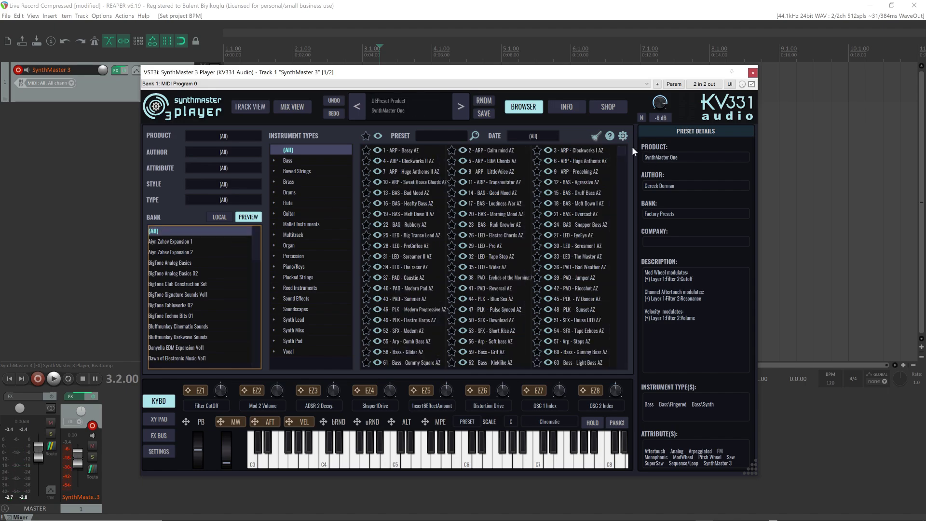
{"action": "left_click_drag", "start_coordinate": [623, 154], "coordinate": [622, 179]}
{"action": "left_click_drag", "start_coordinate": [679, 138], "coordinate": [623, 436]}
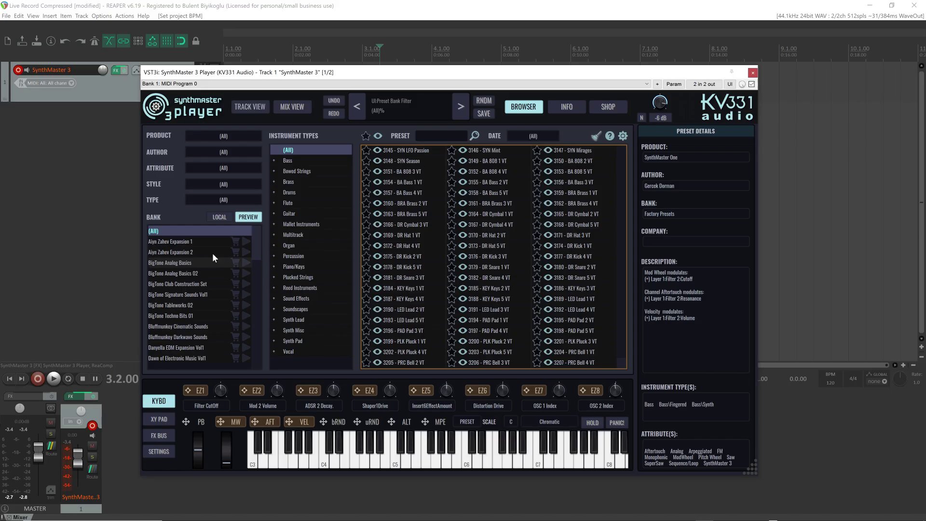
Open the online purchase page for the Aiyn Zahev Expansion 1 bank, close it, and return to the plugin.
{"action": "left_click", "coordinate": [236, 246]}
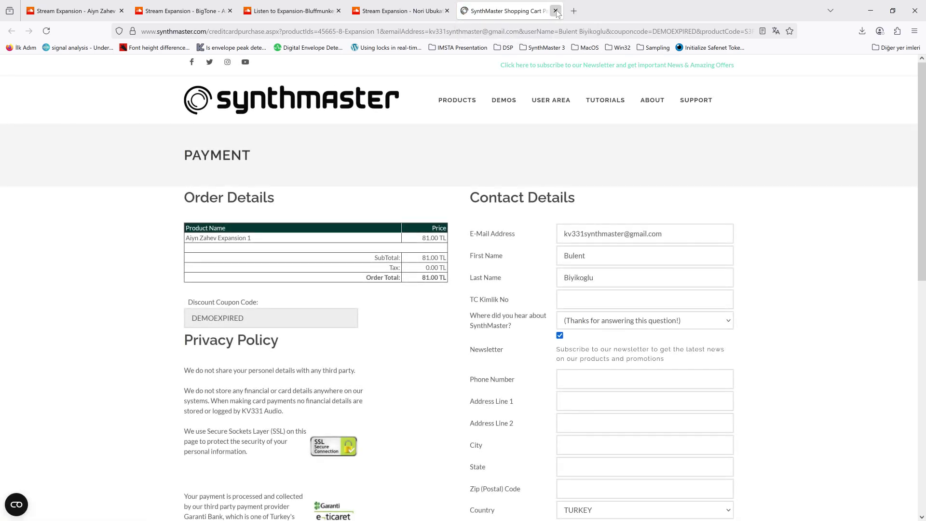
{"action": "left_click", "coordinate": [556, 11]}
{"action": "left_click", "coordinate": [863, 10]}
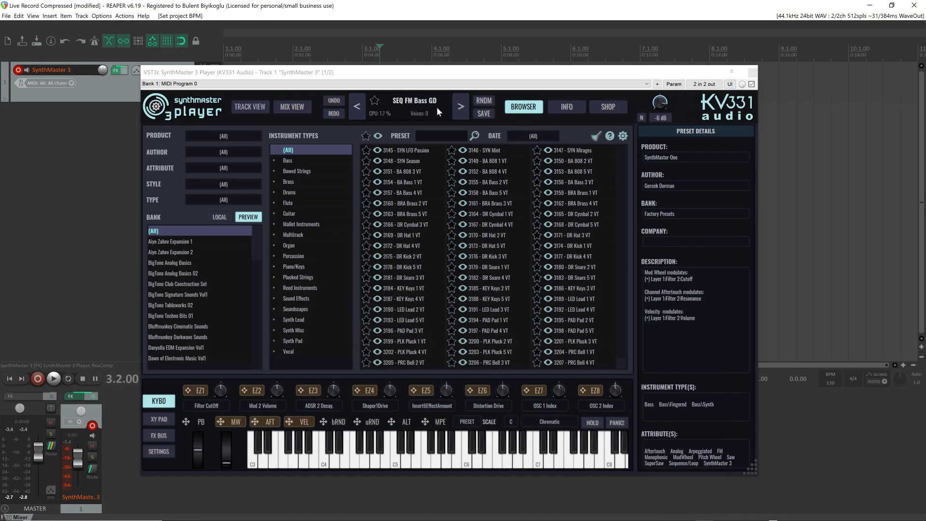
Download and install the missing purchased preset banks.
{"action": "left_click", "coordinate": [407, 98]}
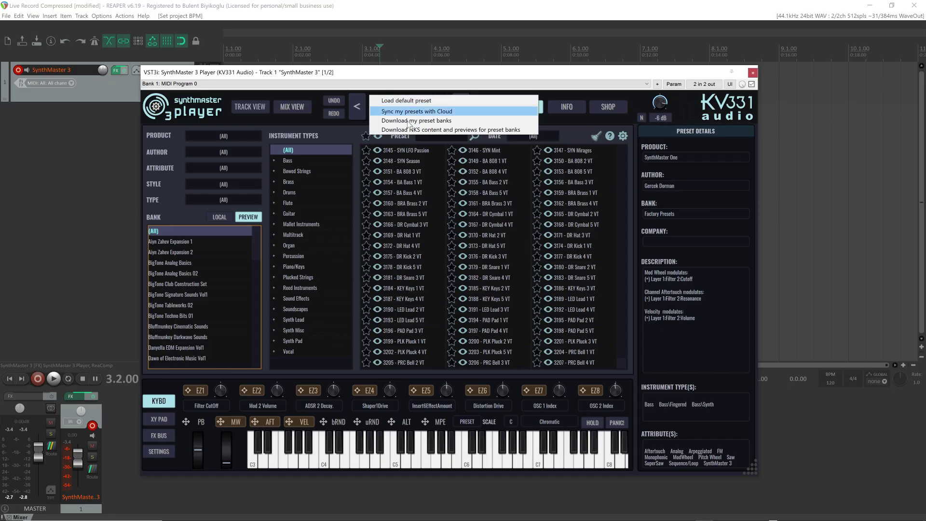
{"action": "left_click", "coordinate": [451, 122]}
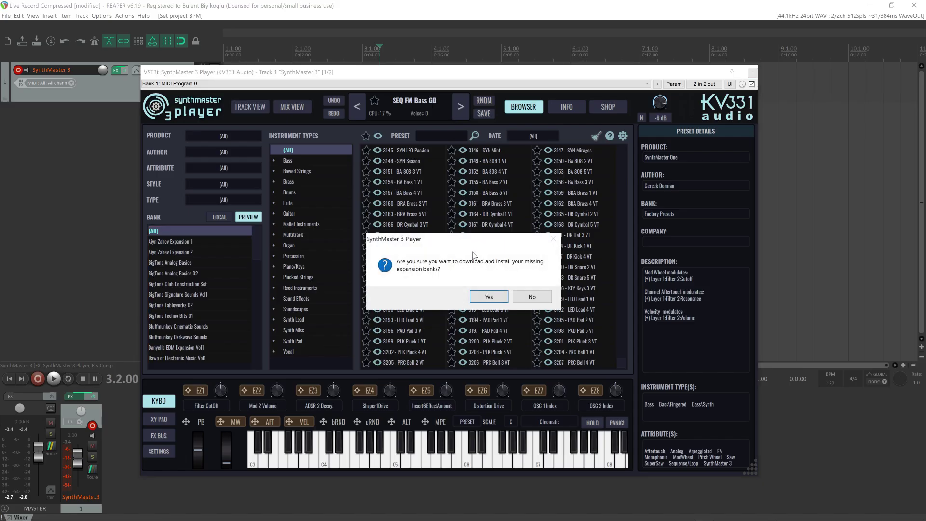
{"action": "left_click", "coordinate": [489, 296]}
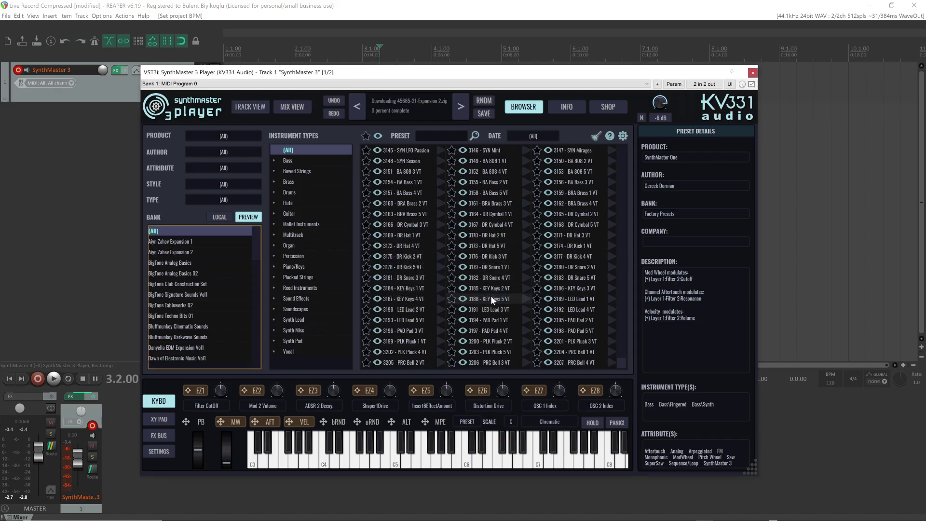
Show the local banks, play the online audio demo of BigTone Tableworks 01, close it, and return to the plugin.
{"action": "left_click", "coordinate": [219, 218]}
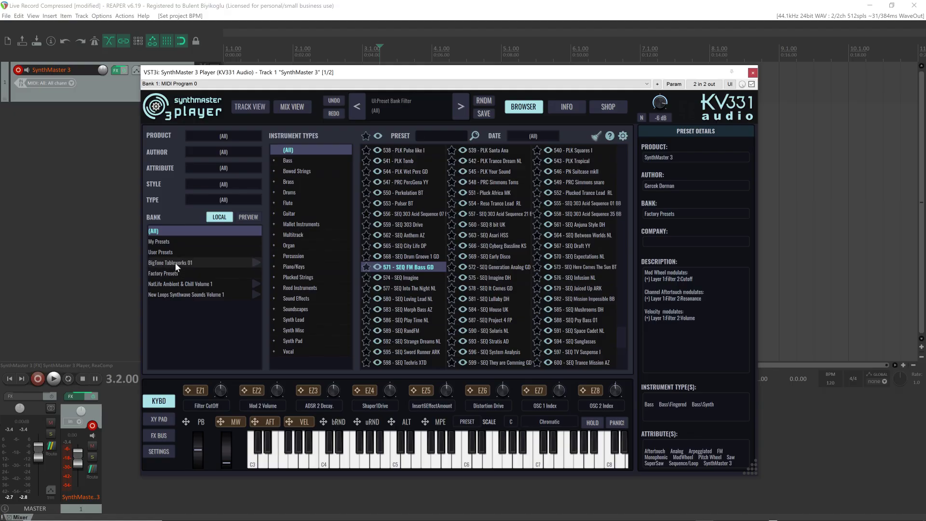
{"action": "left_click", "coordinate": [175, 262]}
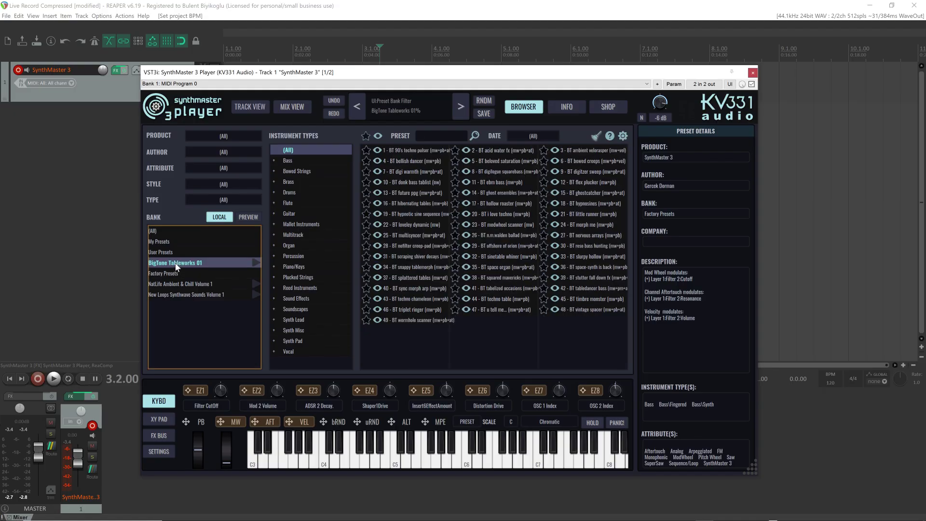
{"action": "left_click", "coordinate": [257, 263]}
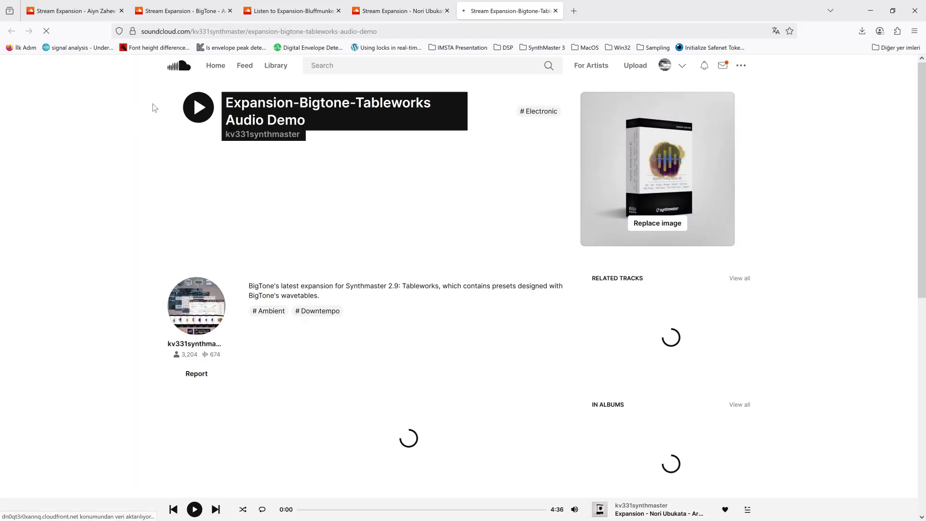
{"action": "left_click", "coordinate": [198, 107]}
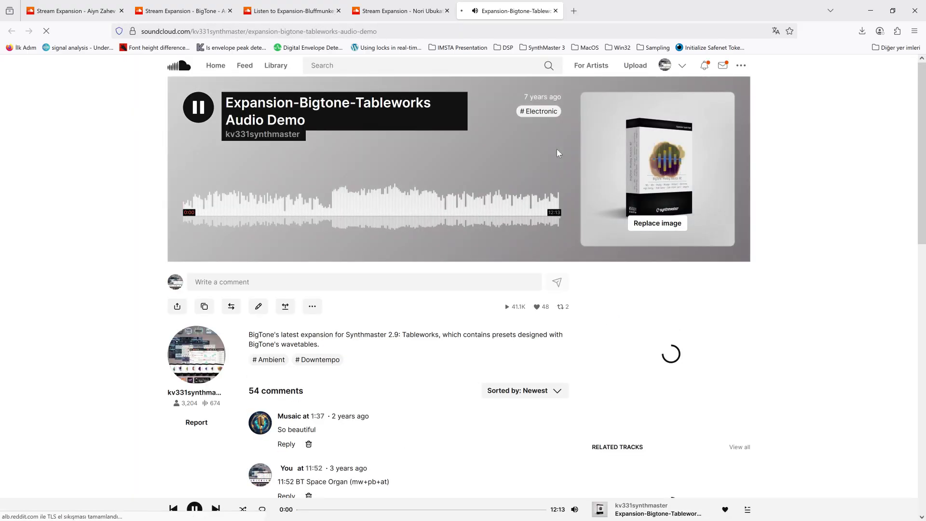
{"action": "left_click", "coordinate": [556, 11]}
{"action": "left_click", "coordinate": [871, 10]}
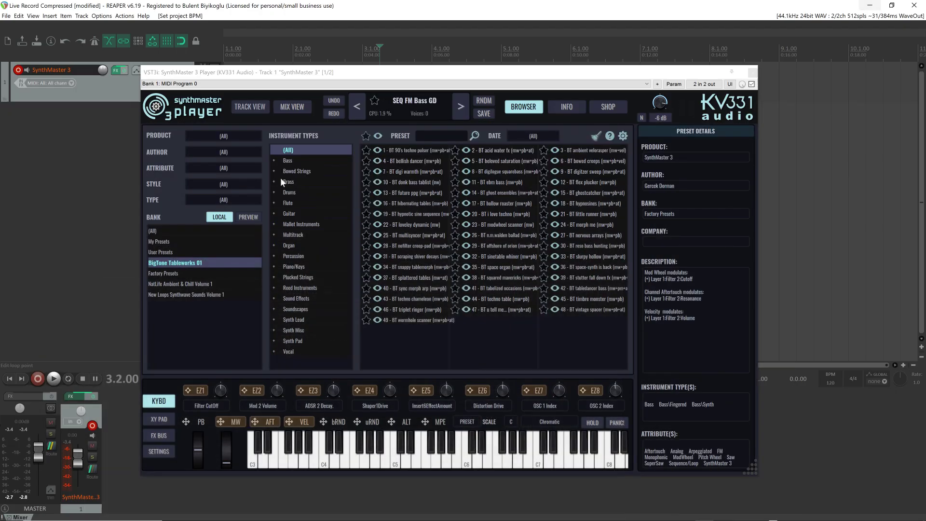
Select the NatLife Ambient & Chill Volume 1 bank, play and pause its online audio demo, and return to the plugin.
{"action": "left_click", "coordinate": [221, 283]}
{"action": "left_click", "coordinate": [257, 284]}
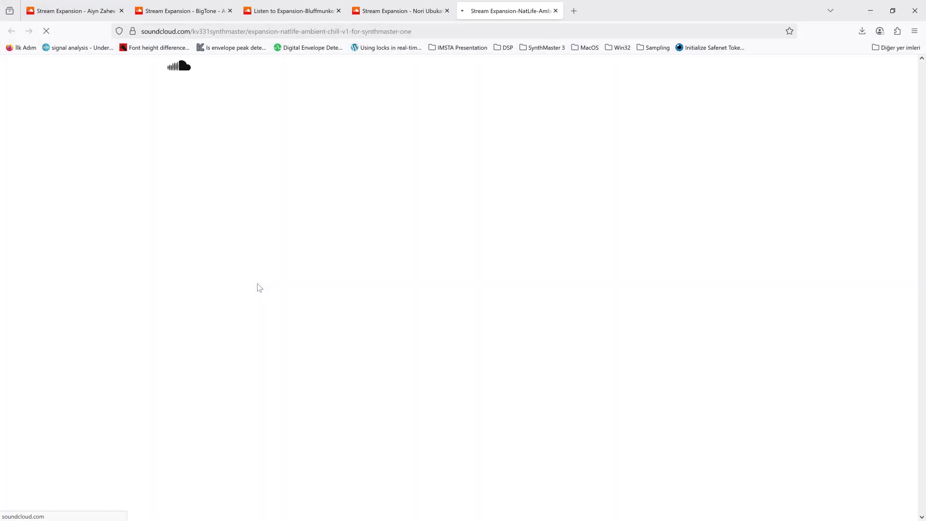
{"action": "left_click", "coordinate": [198, 108]}
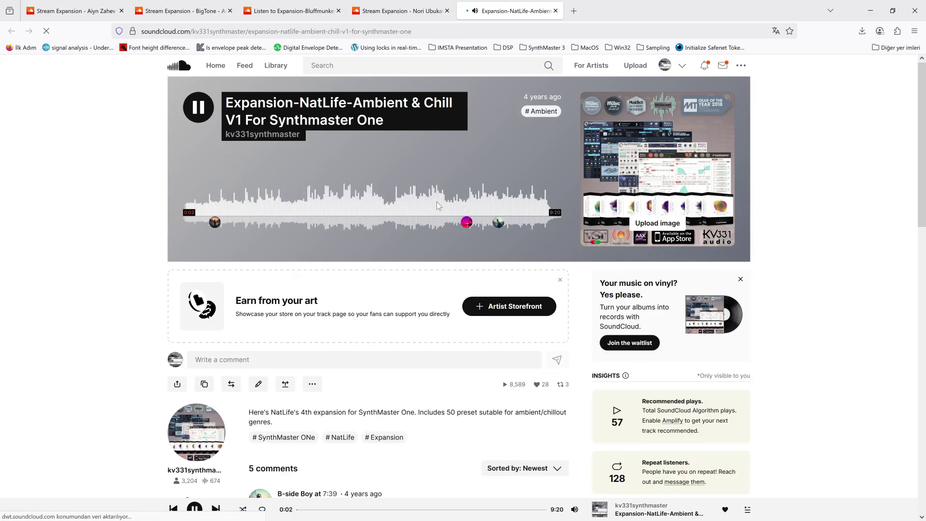
{"action": "key", "text": "space"}
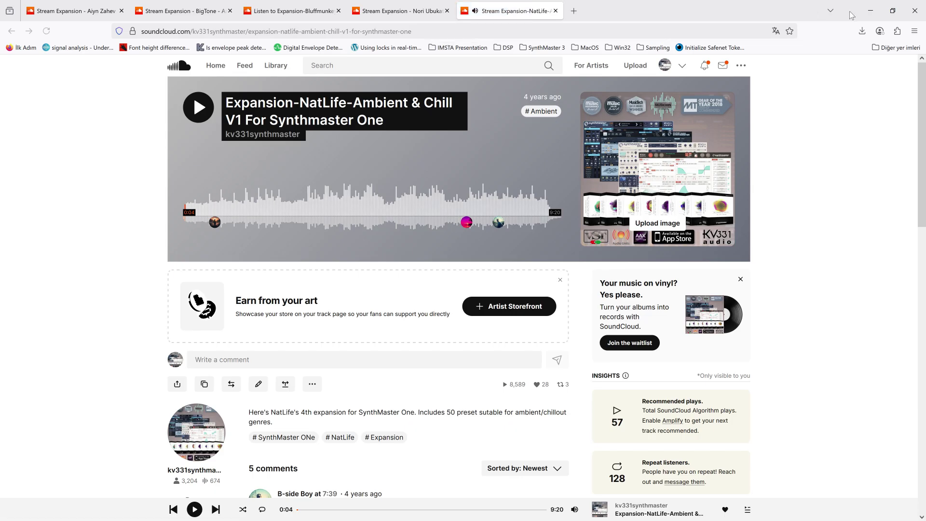
{"action": "left_click", "coordinate": [871, 11]}
Select the New Loops Synthwave Sounds Volume 1 bank, play its online audio demo, close it, and return to the plugin.
{"action": "left_click", "coordinate": [195, 294]}
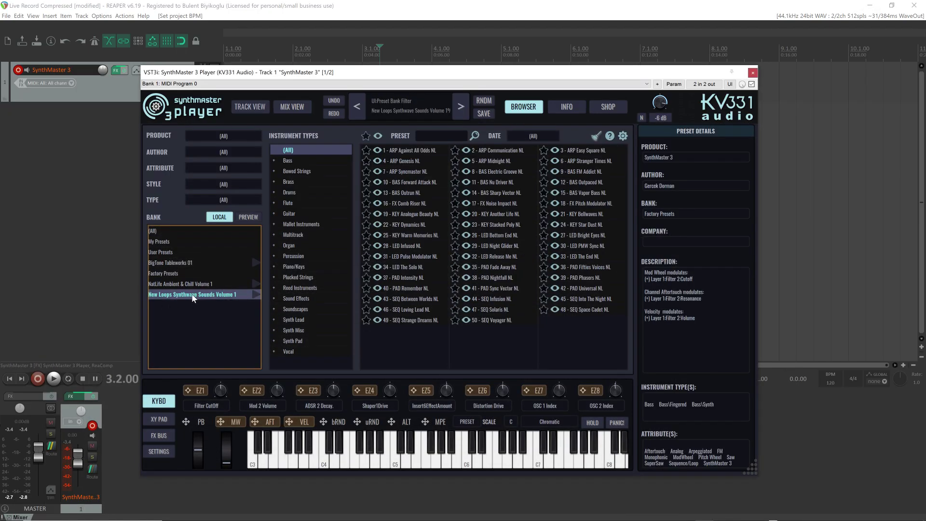
{"action": "left_click", "coordinate": [255, 294]}
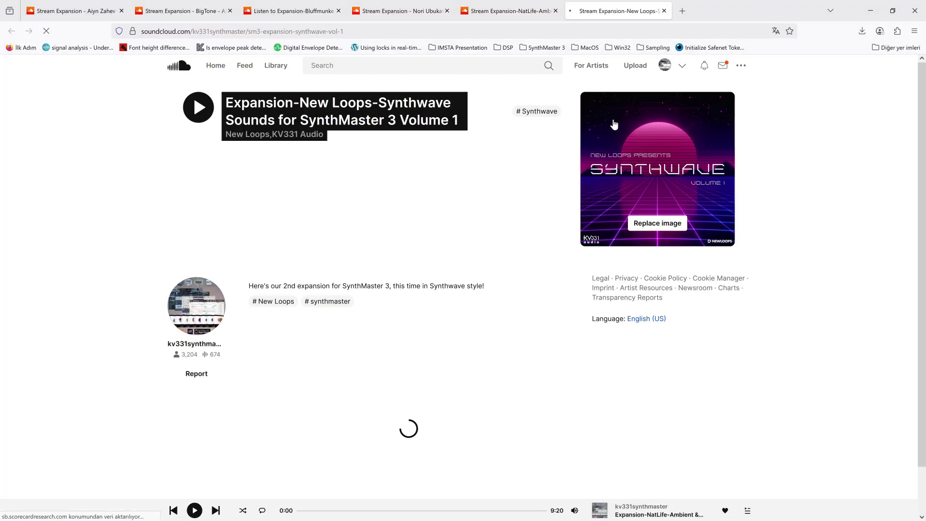
{"action": "left_click", "coordinate": [206, 110]}
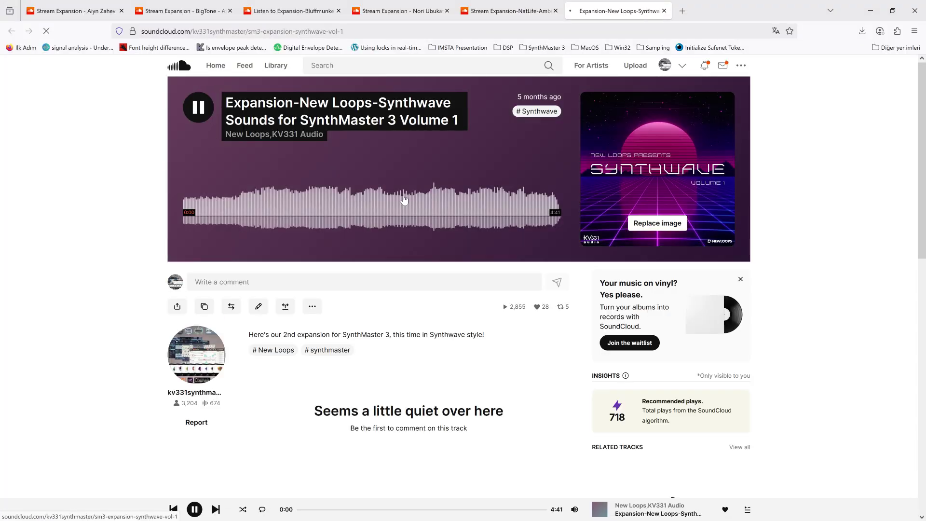
{"action": "left_click", "coordinate": [405, 200]}
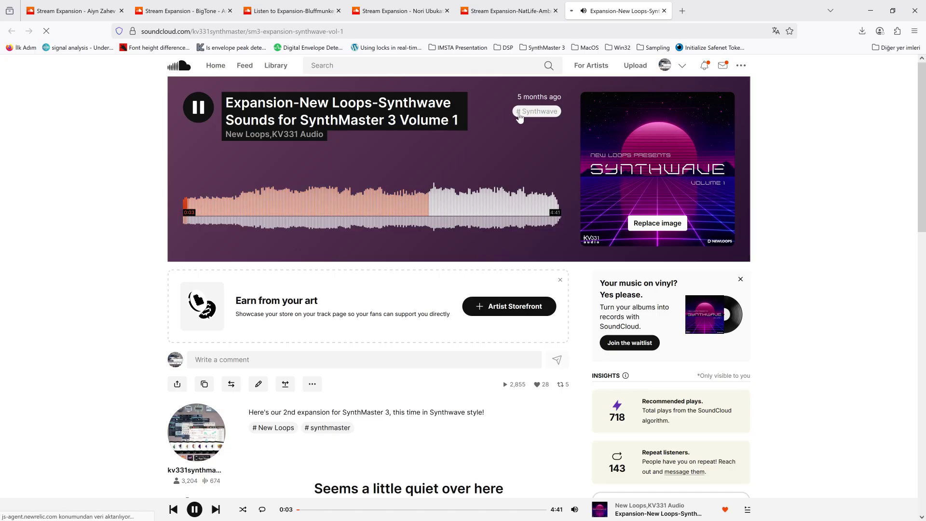
{"action": "left_click", "coordinate": [665, 11]}
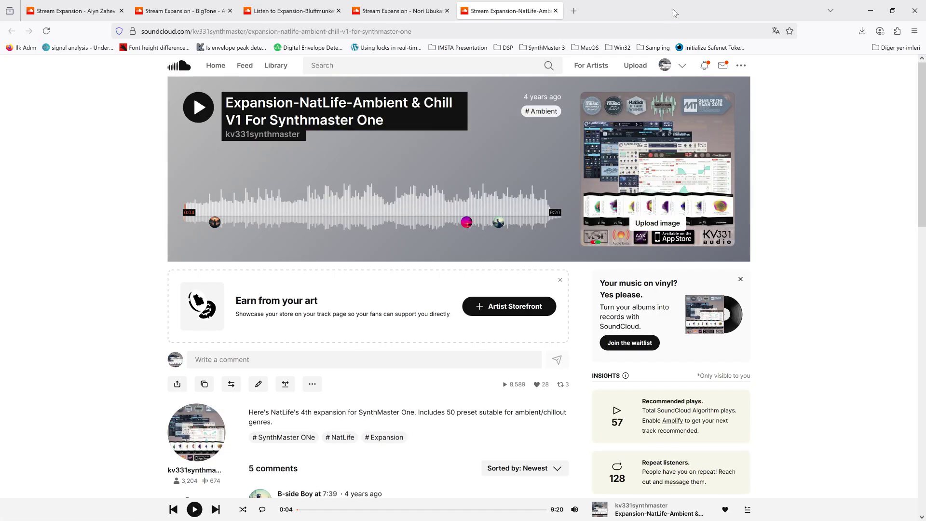
{"action": "left_click", "coordinate": [871, 11]}
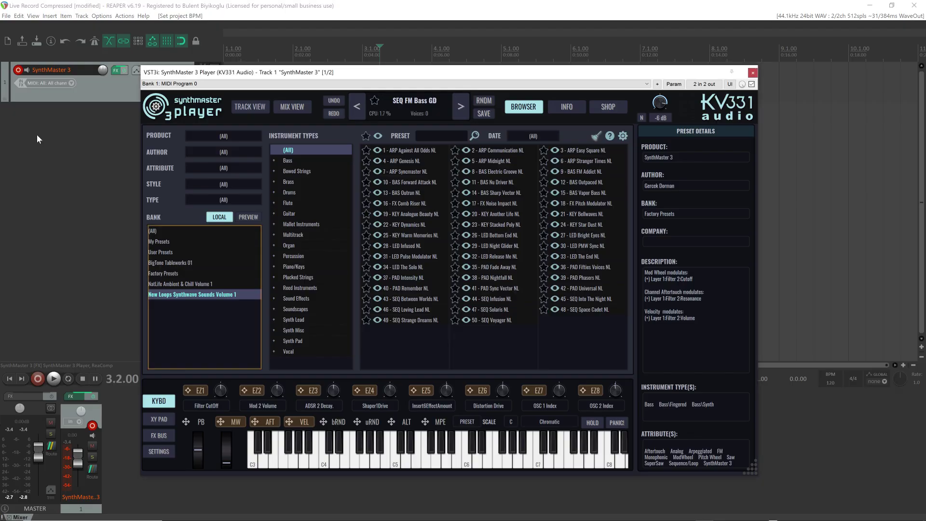
Open the upgrade payment page for the SynthMaster Producer Bundle from the shop, close it, and return to the plugin.
{"action": "left_click", "coordinate": [607, 111]}
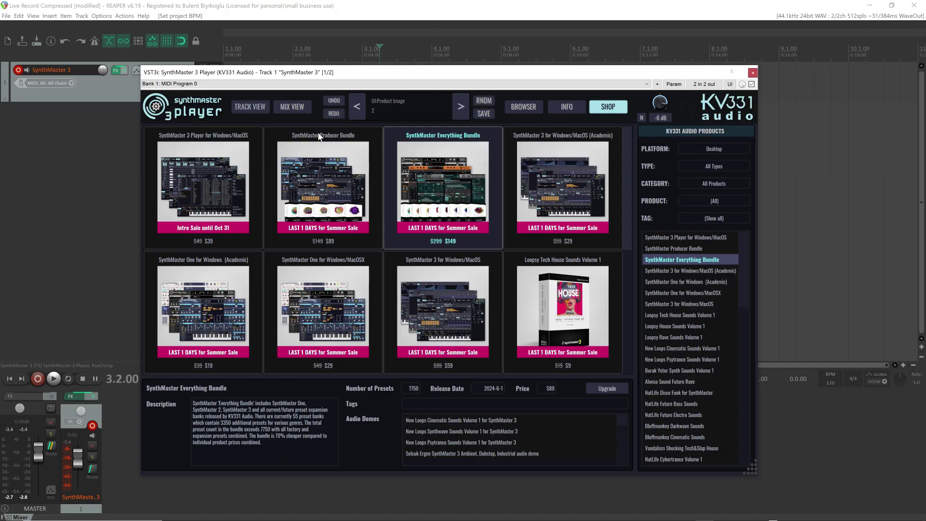
{"action": "left_click", "coordinate": [331, 166]}
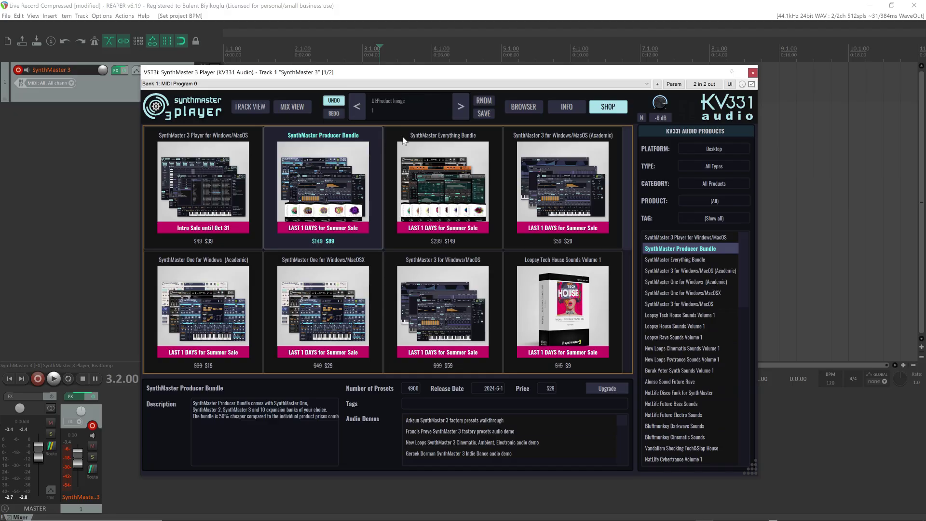
{"action": "left_click", "coordinate": [609, 389]}
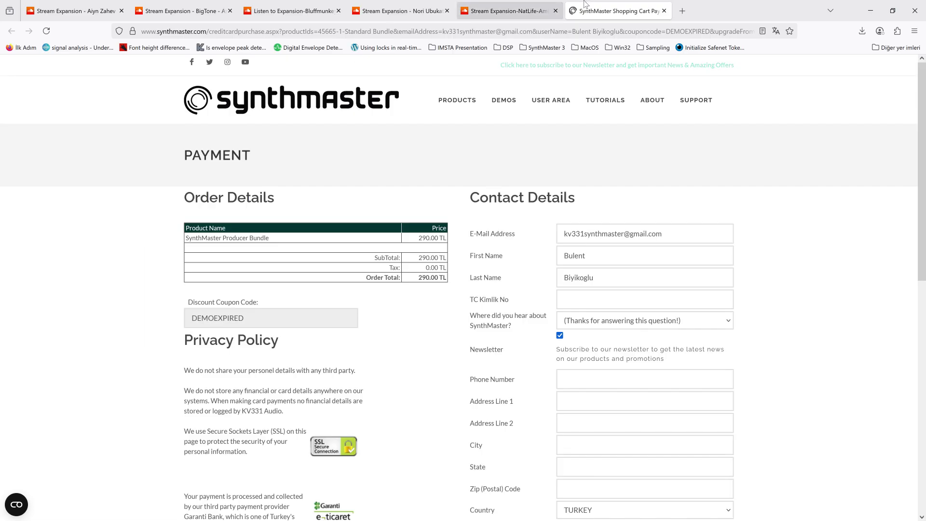
{"action": "left_click", "coordinate": [664, 10]}
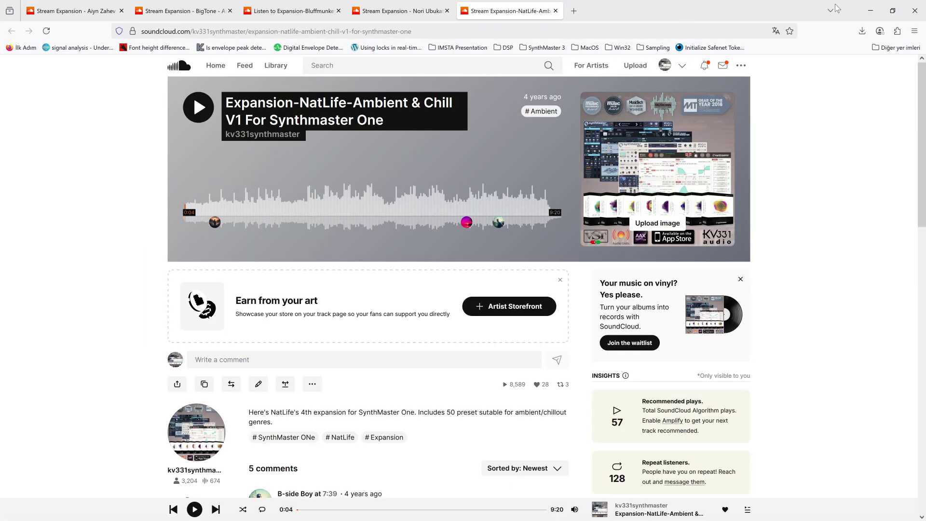
{"action": "left_click", "coordinate": [872, 10]}
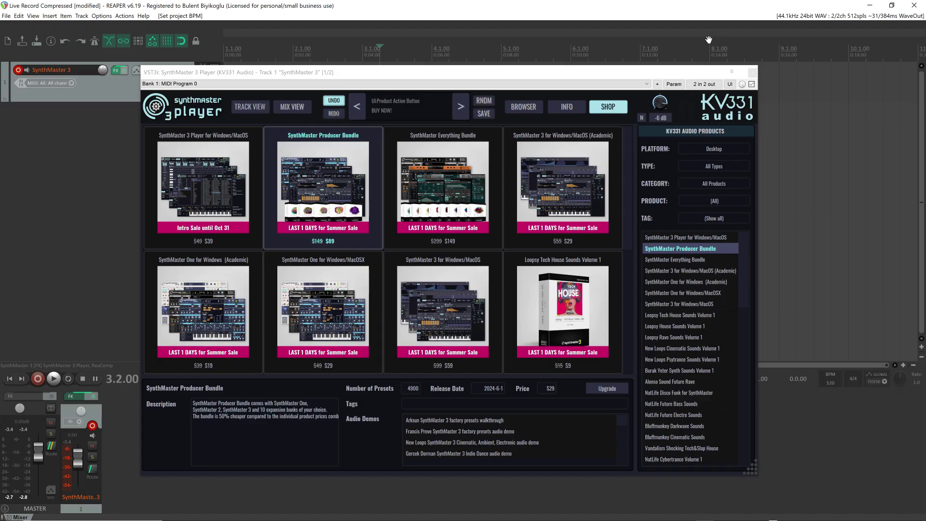
Go back to the preset browser and filter the presets to the Factory Presets bank and the SynthMaster 3 product.
{"action": "left_click", "coordinate": [525, 106]}
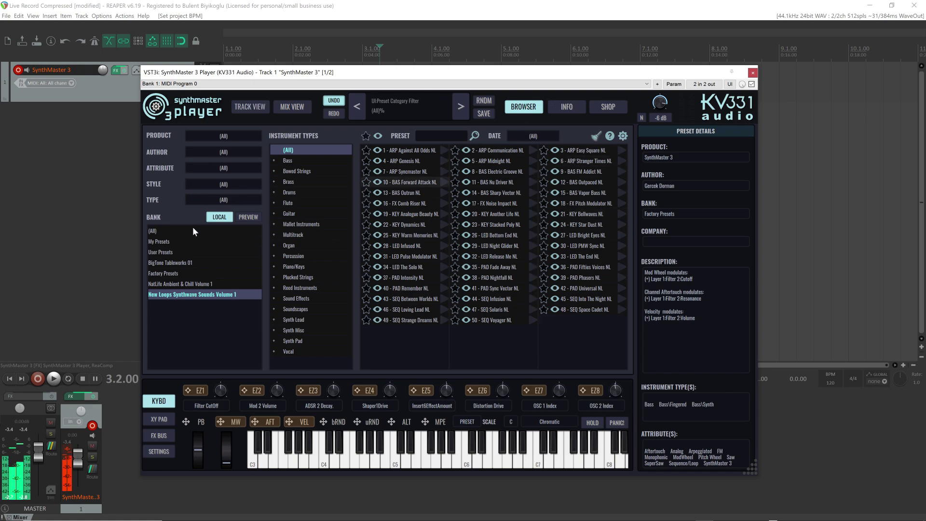
{"action": "left_click", "coordinate": [169, 274]}
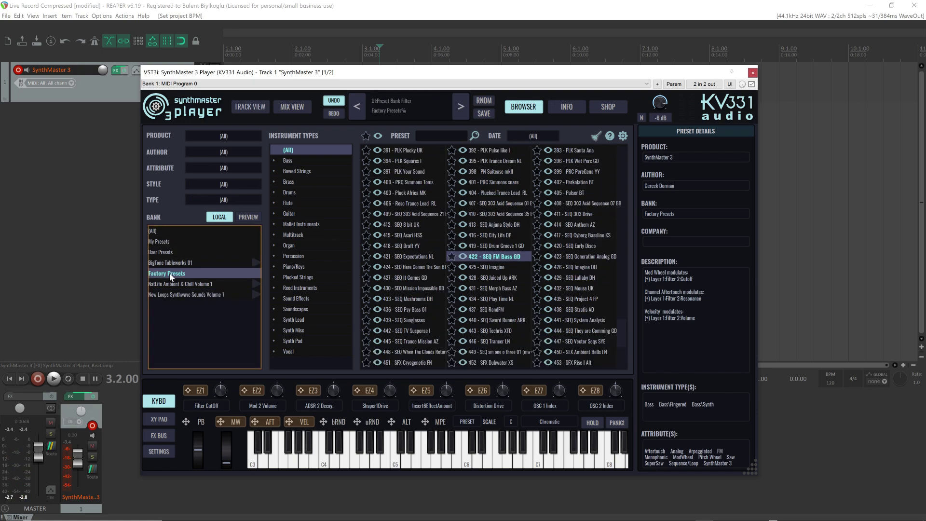
{"action": "left_click", "coordinate": [221, 136]}
{"action": "left_click", "coordinate": [221, 185]}
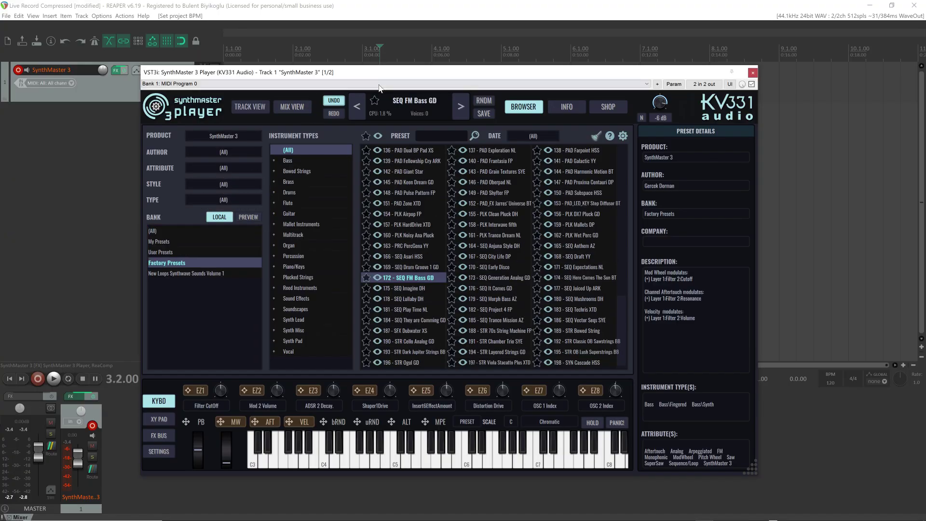
Preview PAD Dual BP Pad XS and PAD Fellowship Cry ARK, and load the PAD Fellowship Cry ARK preset.
{"action": "left_click", "coordinate": [440, 151]}
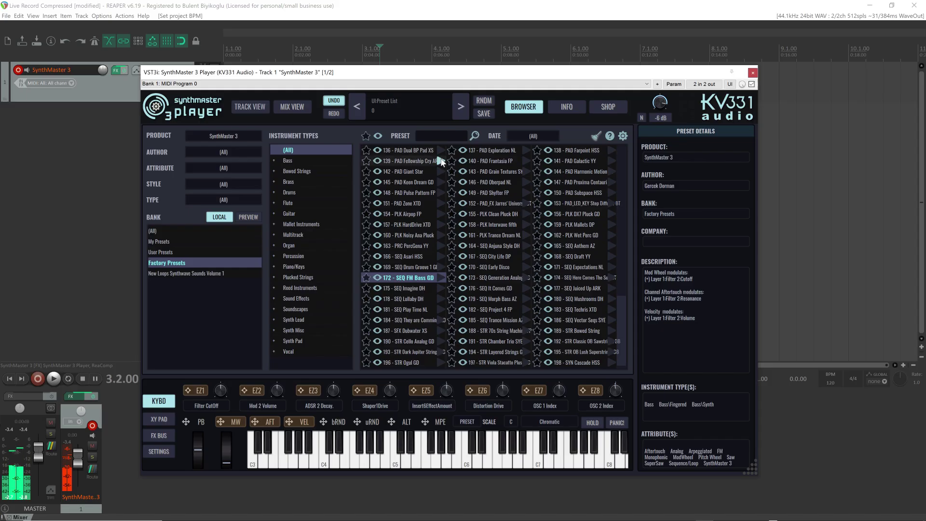
{"action": "left_click", "coordinate": [440, 162]}
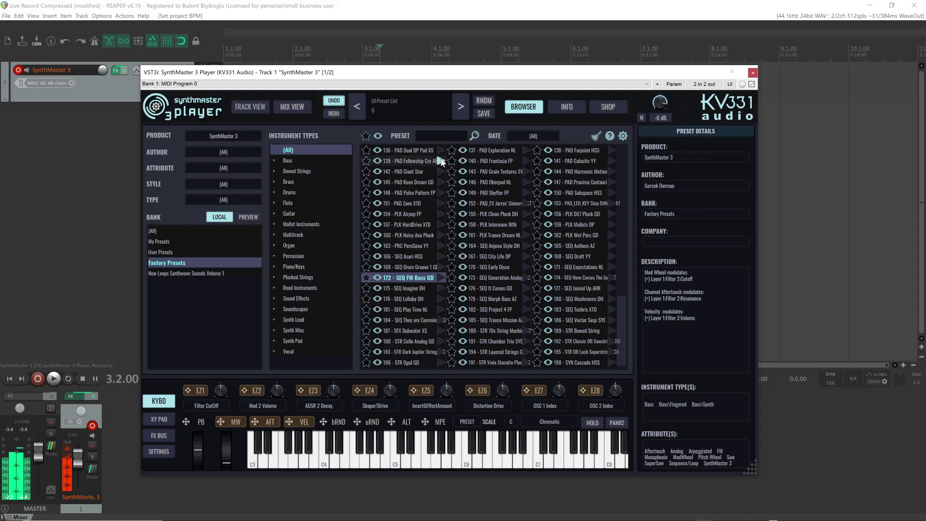
{"action": "left_click", "coordinate": [406, 161]}
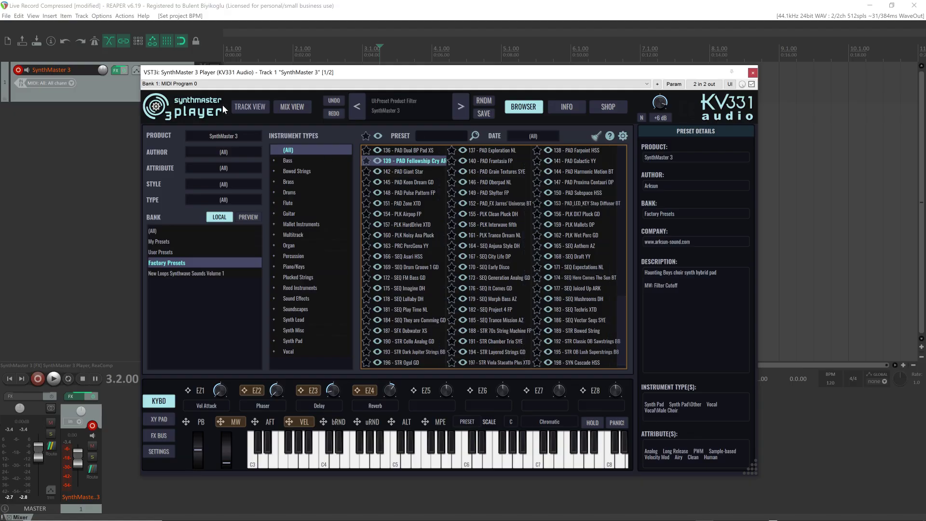
Switch Layer 1's sequencer on and off in the track view and show the layer's voice settings.
{"action": "left_click", "coordinate": [252, 106]}
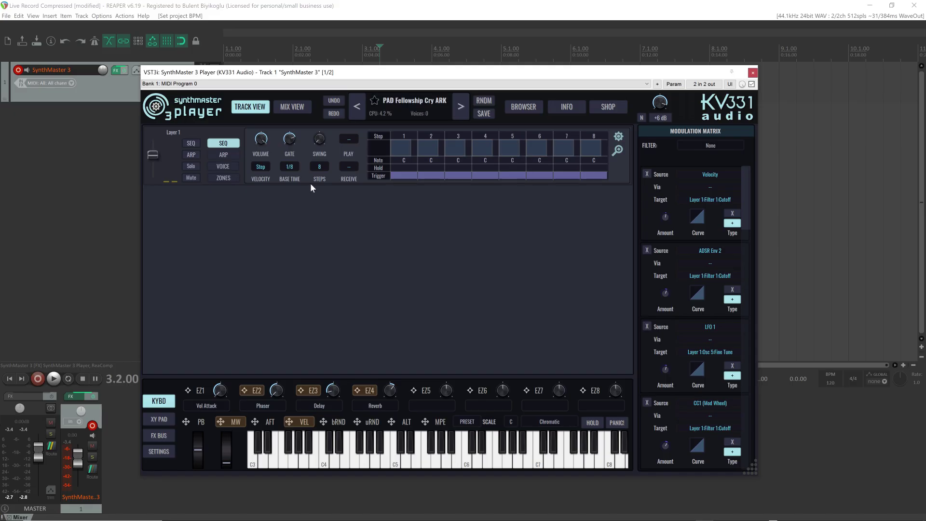
{"action": "left_click", "coordinate": [194, 143]}
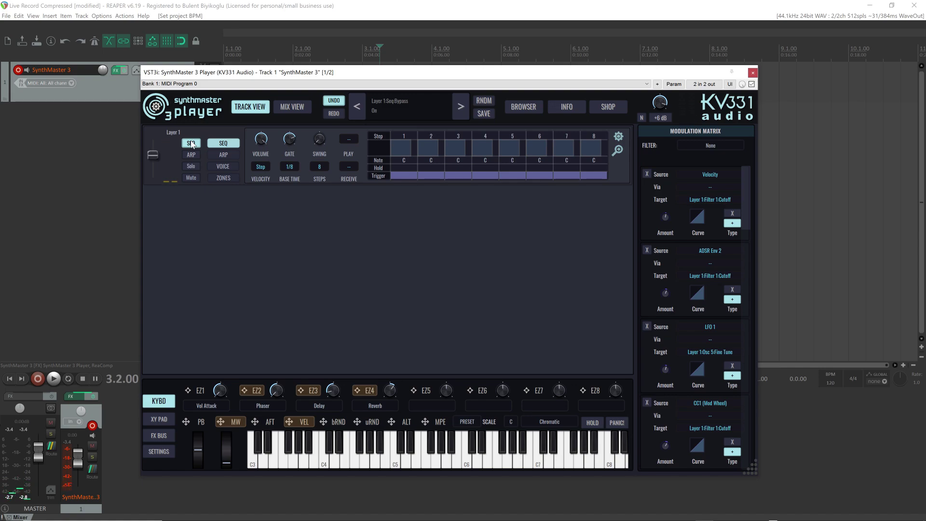
{"action": "left_click", "coordinate": [191, 146]}
{"action": "left_click", "coordinate": [228, 167]}
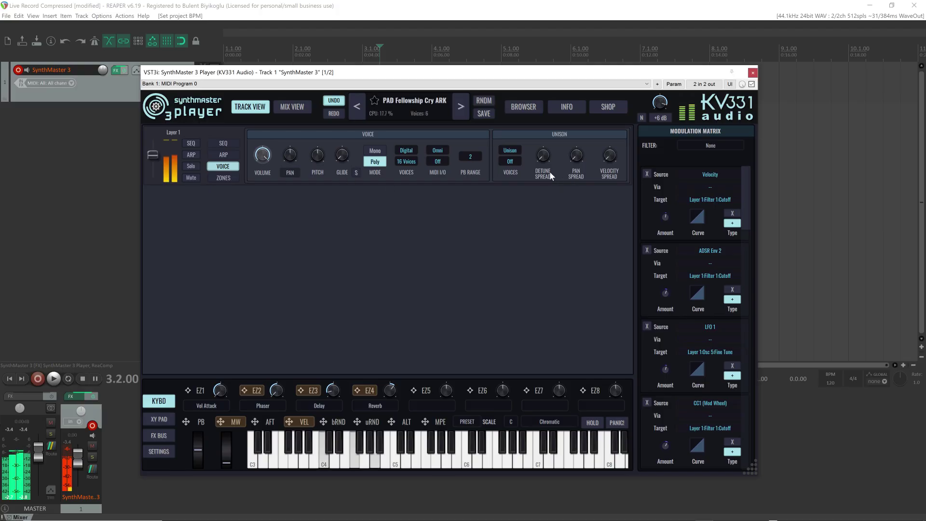
Set Layer 1's voice pitch to -12 semitones.
{"action": "mouse_move", "coordinate": [548, 146]}
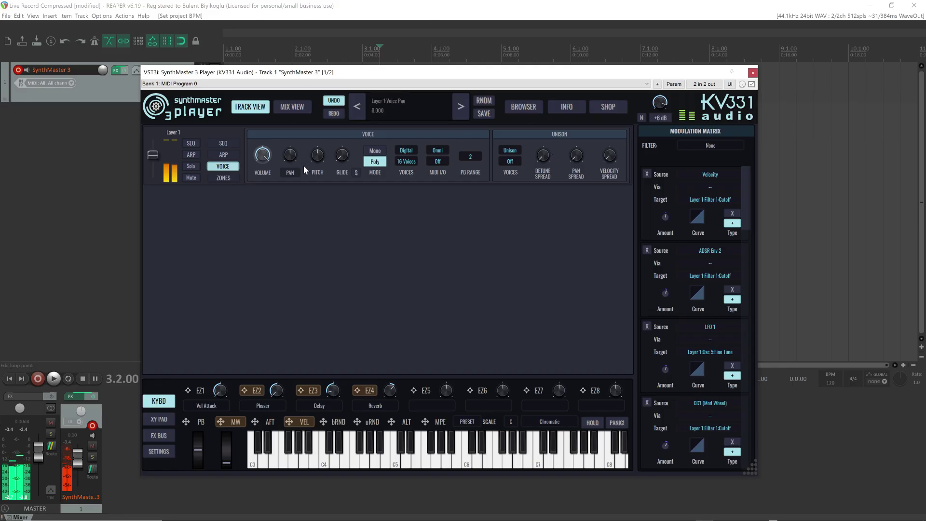
{"action": "right_click", "coordinate": [317, 157]}
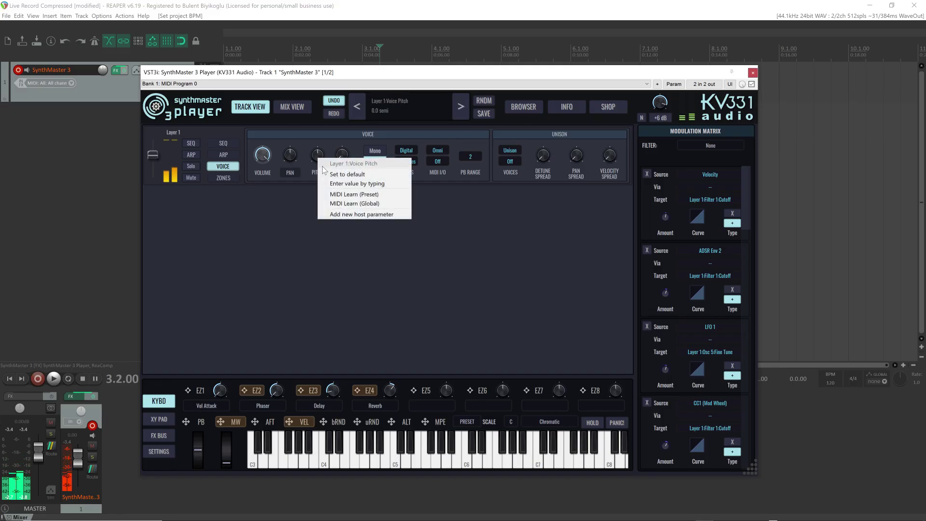
{"action": "left_click", "coordinate": [357, 183]}
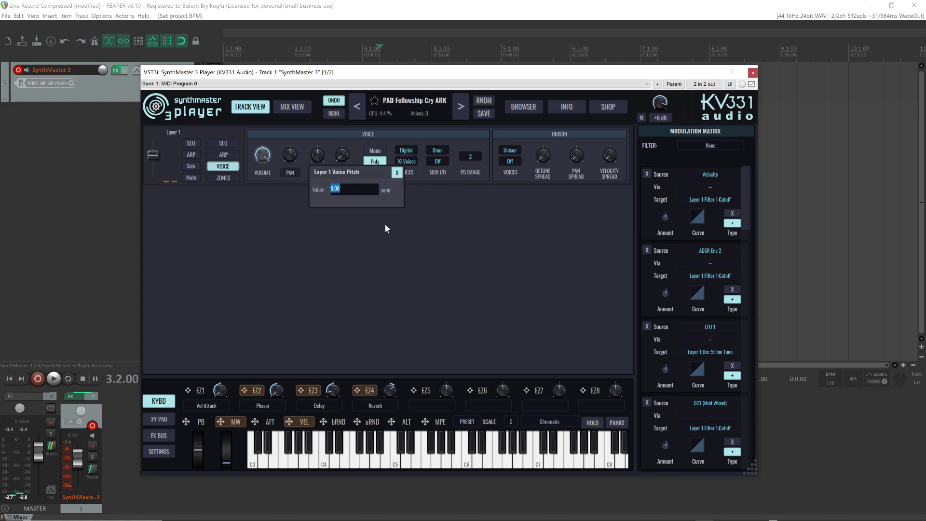
{"action": "type", "text": "-12"}
{"action": "key", "text": "Return"}
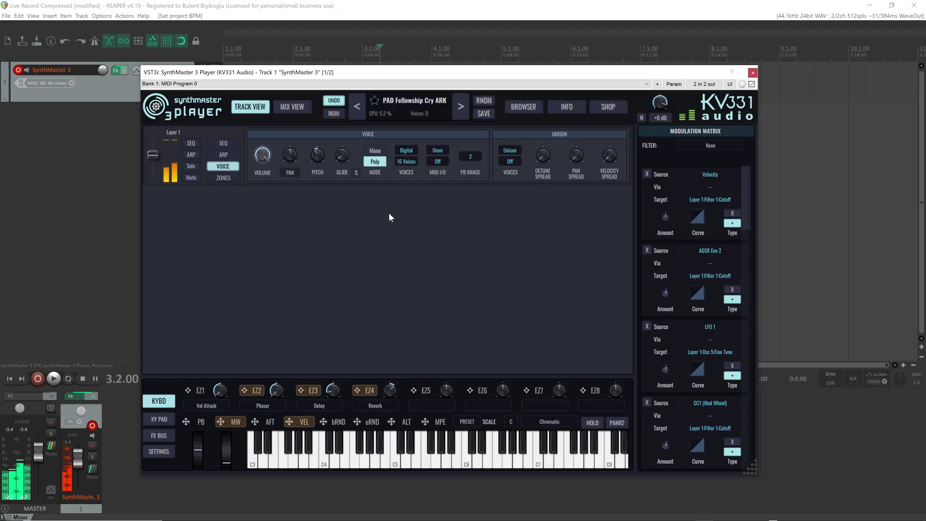
Set Layer 1's unison to 2 voices and raise its detune spread and pan spread.
{"action": "left_click", "coordinate": [509, 162]}
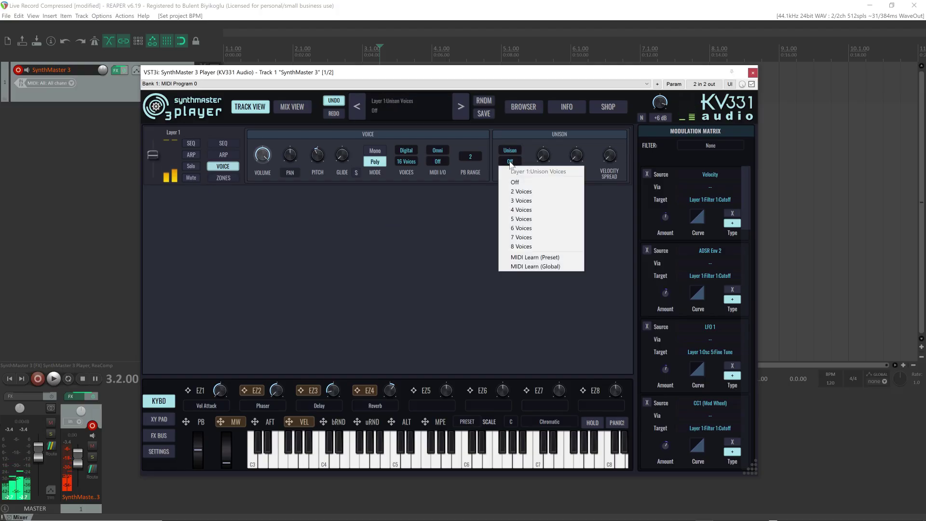
{"action": "left_click", "coordinate": [522, 192]}
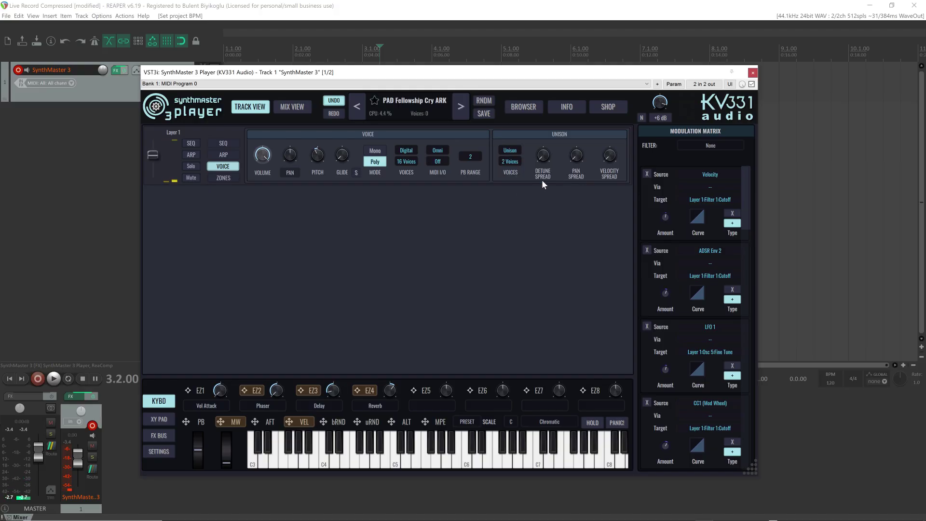
{"action": "left_click", "coordinate": [543, 154]}
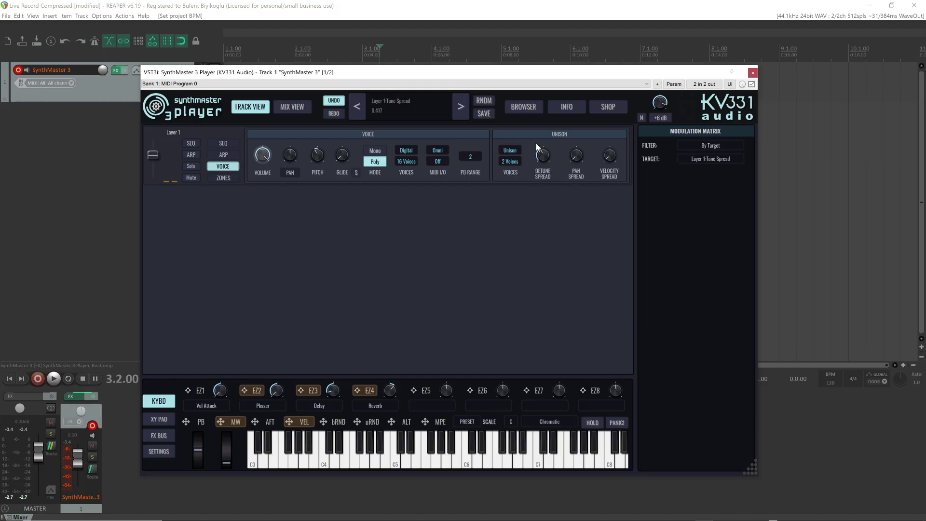
{"action": "left_click_drag", "start_coordinate": [537, 146], "coordinate": [559, 92]}
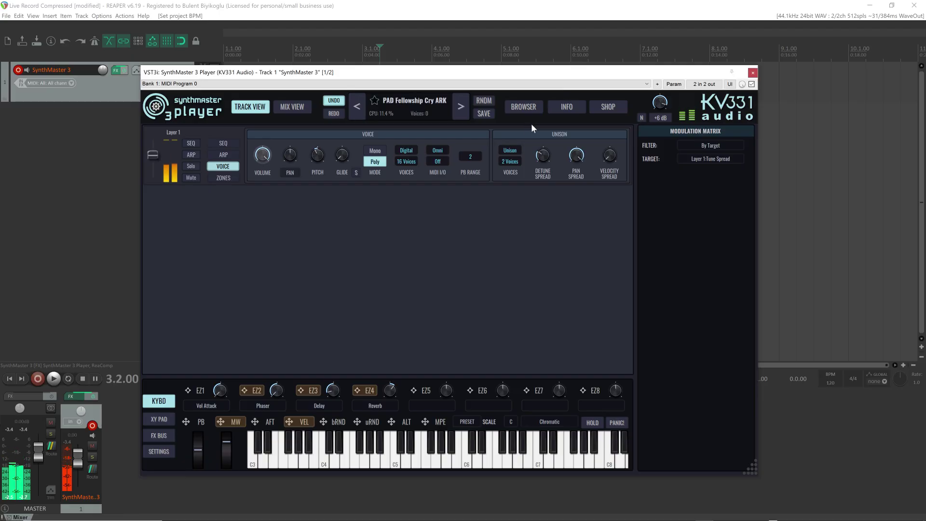
Set Layer 1's unison mode to 1 Octave and return to the preset browser.
{"action": "left_click", "coordinate": [513, 150]}
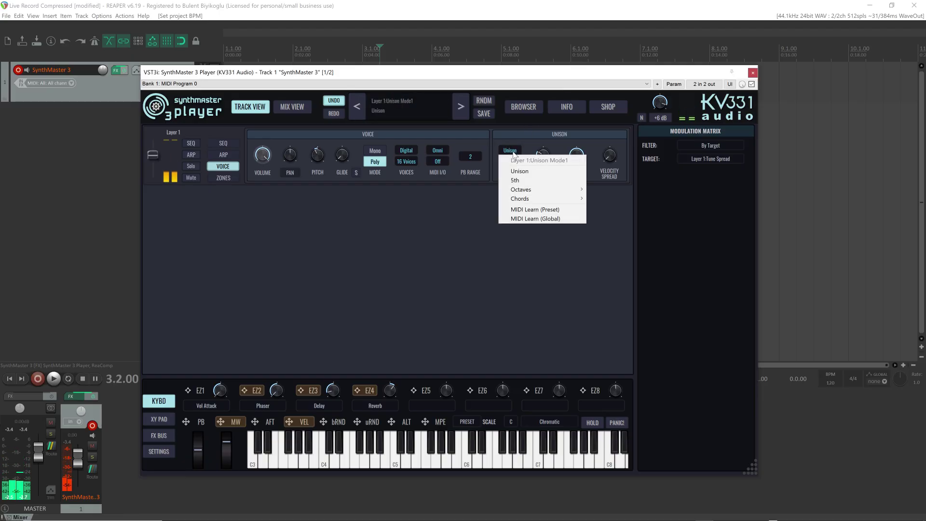
{"action": "mouse_move", "coordinate": [535, 189]}
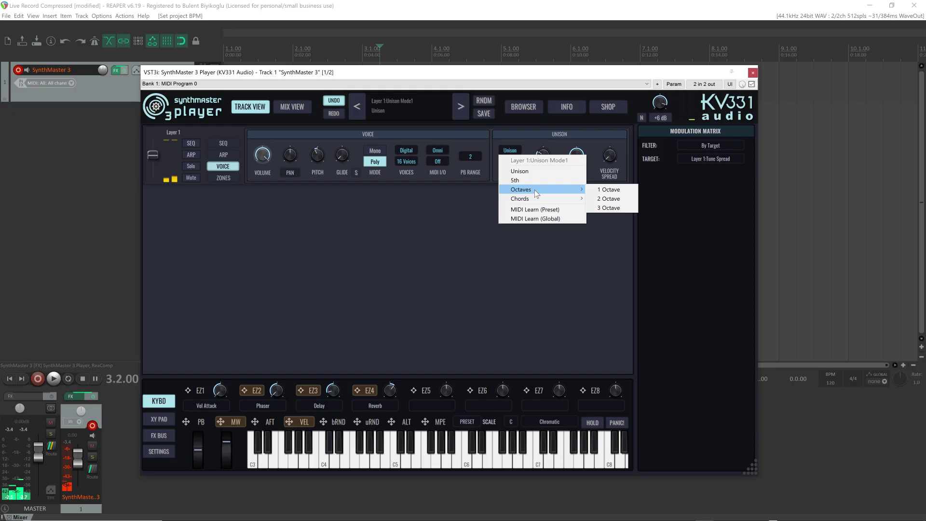
{"action": "left_click", "coordinate": [609, 189]}
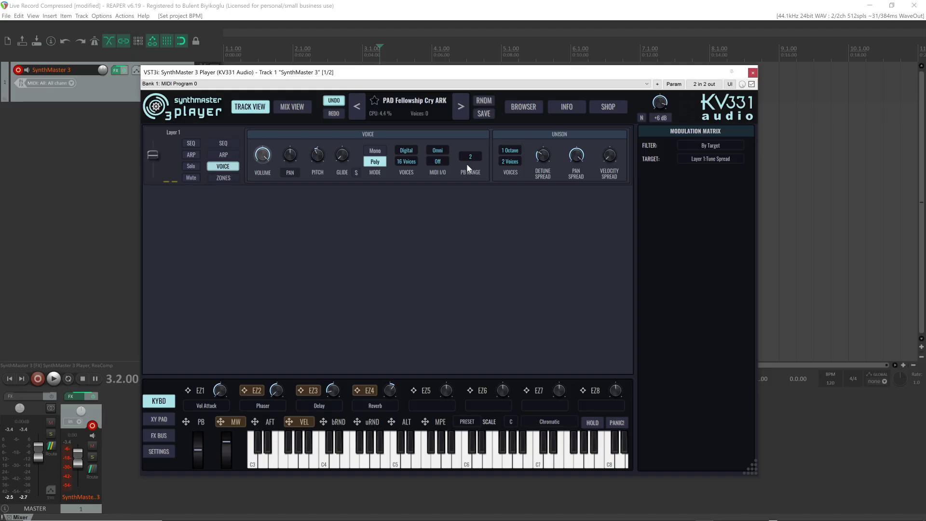
{"action": "left_click", "coordinate": [528, 111]}
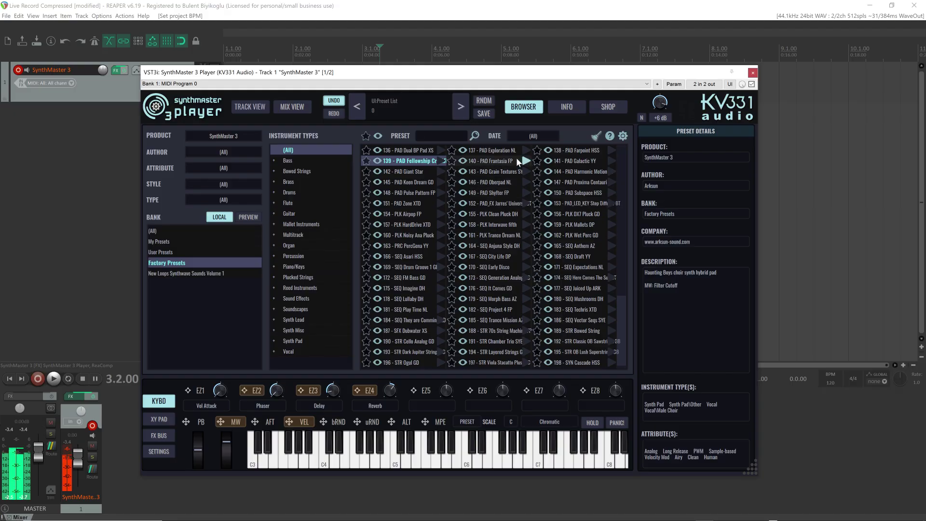
Load the PAD Frantasia FP preset onto a new layer and show the layers in the track view.
{"action": "right_click", "coordinate": [501, 161]}
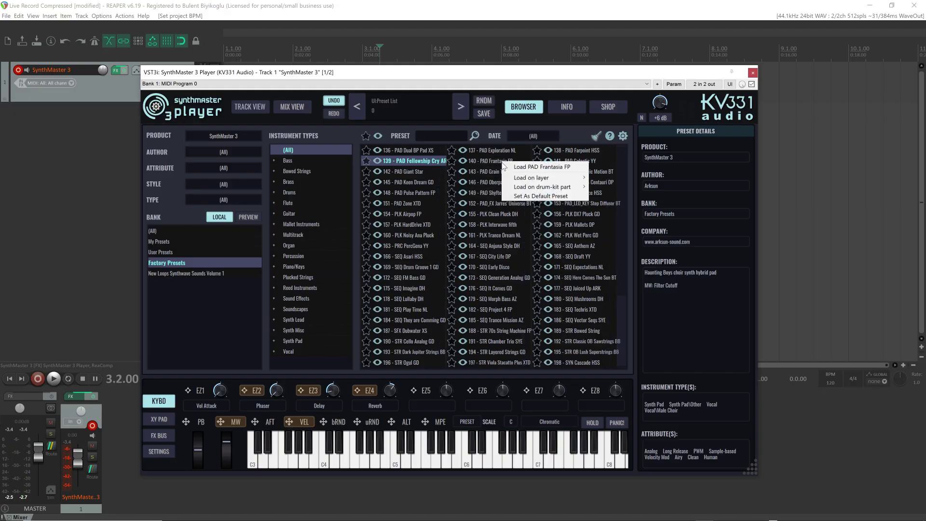
{"action": "mouse_move", "coordinate": [554, 178]}
{"action": "left_click", "coordinate": [621, 190]}
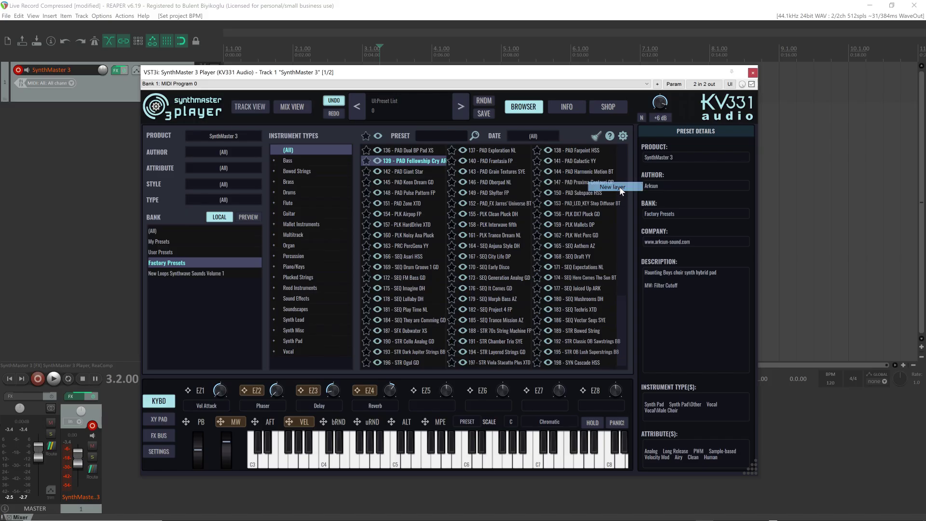
{"action": "left_click", "coordinate": [251, 107]}
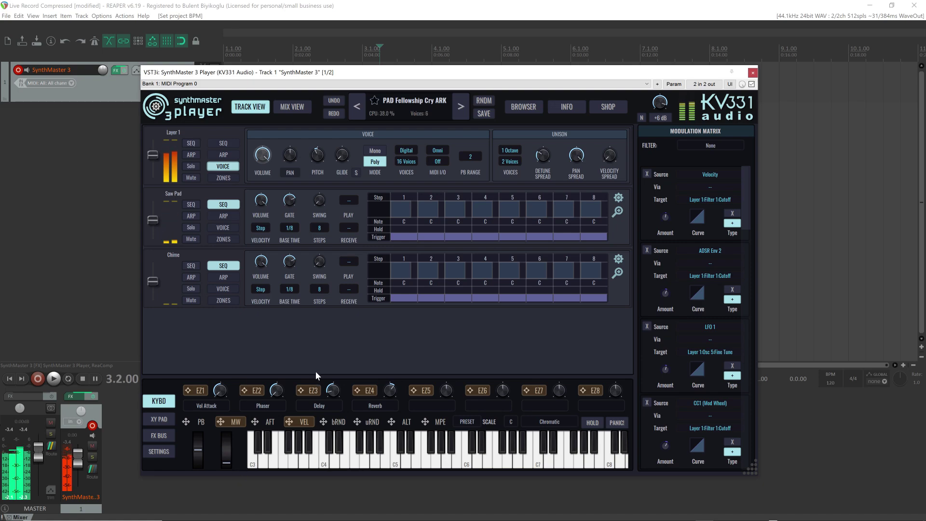
Load SEQ FM Bass GD from the preset browser onto a new layer and return to the track view.
{"action": "left_click", "coordinate": [521, 109]}
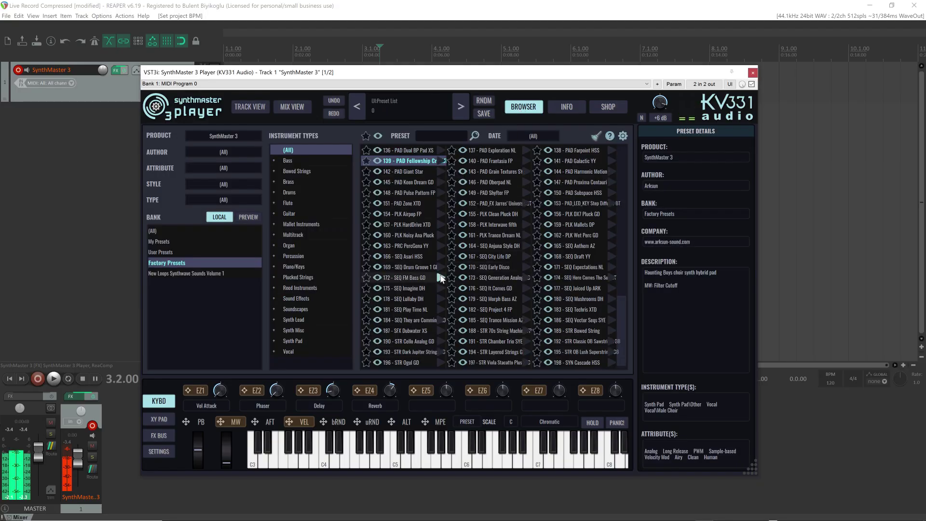
{"action": "right_click", "coordinate": [404, 278]}
{"action": "mouse_move", "coordinate": [440, 295]}
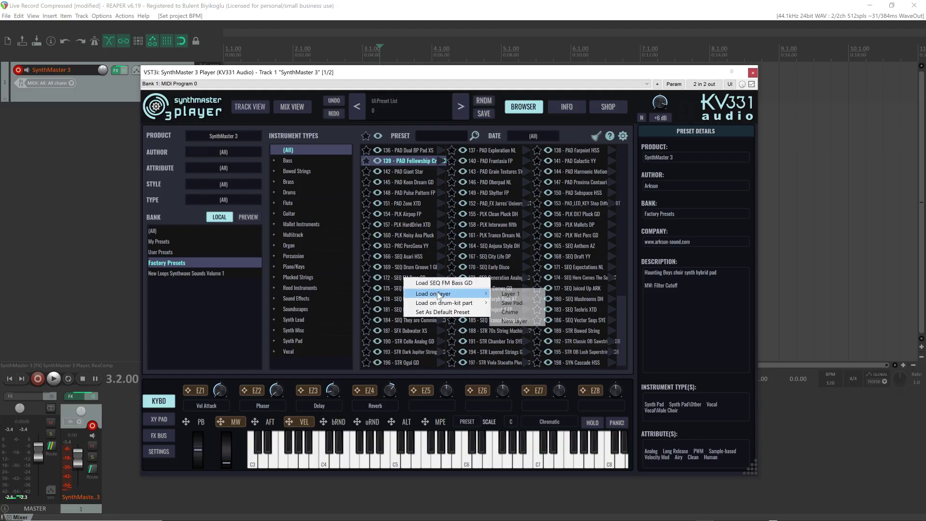
{"action": "left_click", "coordinate": [525, 321]}
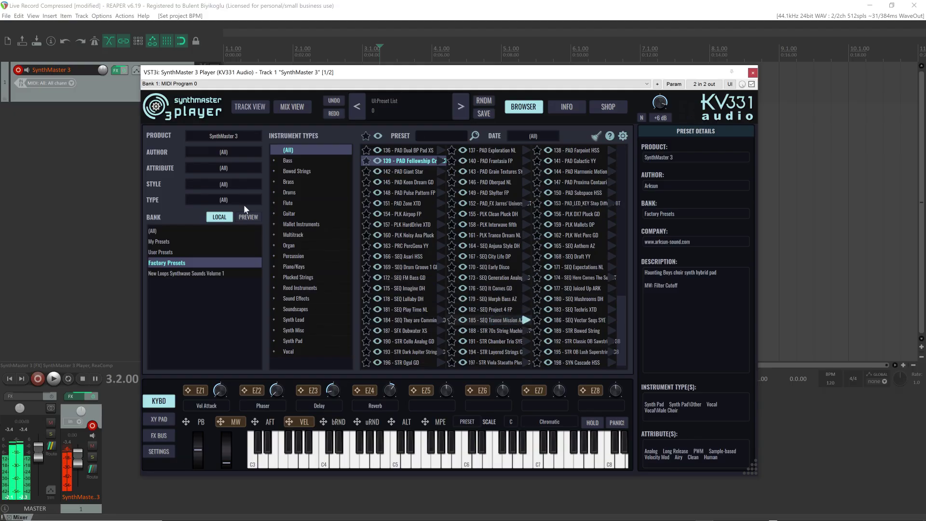
{"action": "left_click", "coordinate": [246, 109]}
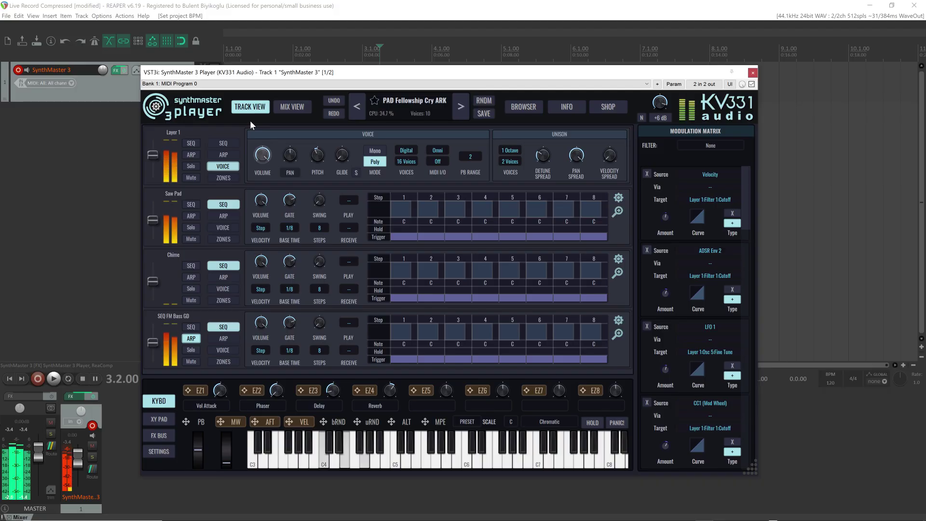
Show the SEQ FM Bass GD layer's voice settings, adjust its pan and lower its pitch.
{"action": "left_click", "coordinate": [214, 349]}
{"action": "left_click", "coordinate": [291, 338]}
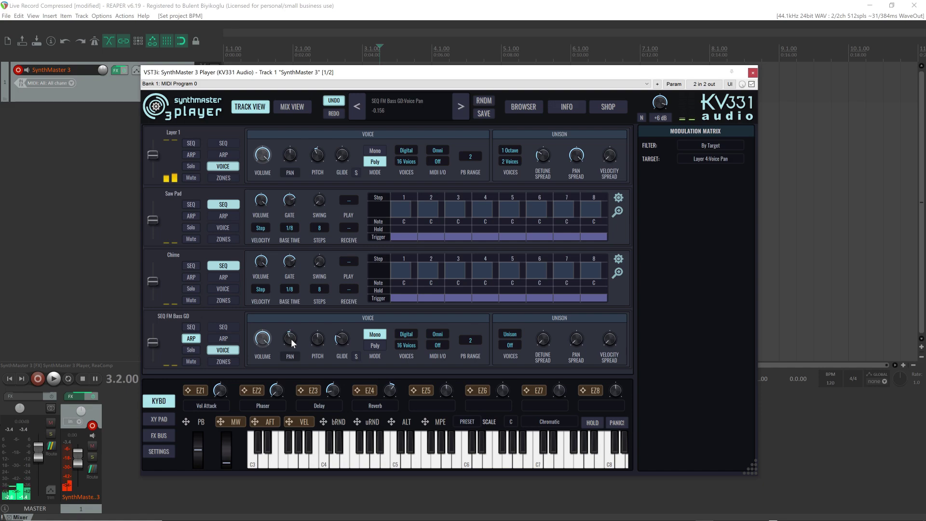
{"action": "scroll", "coordinate": [314, 339], "scroll_direction": "down", "scroll_amount": 11}
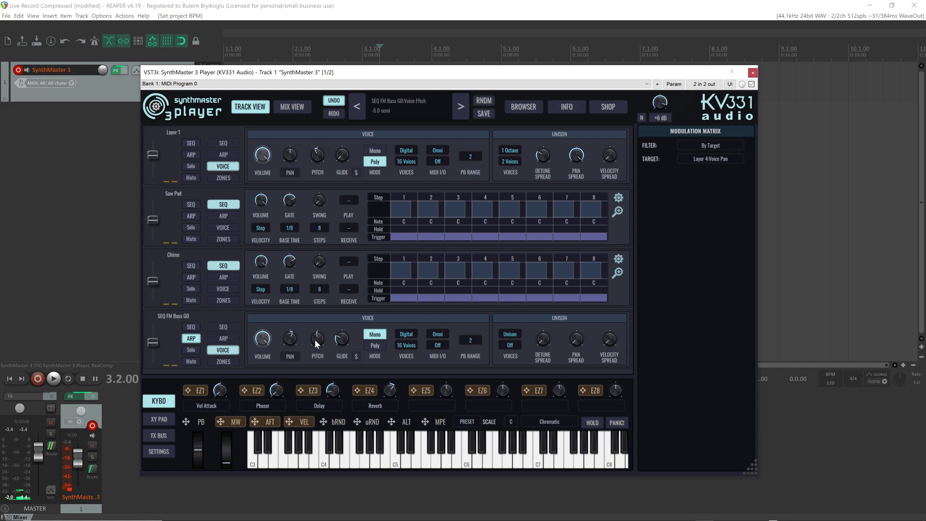
{"action": "scroll", "coordinate": [315, 339], "scroll_direction": "down", "scroll_amount": 1}
Save the layered preset under the name My Layered Sound 1.
{"action": "left_click", "coordinate": [483, 114]}
{"action": "left_click", "coordinate": [519, 135]}
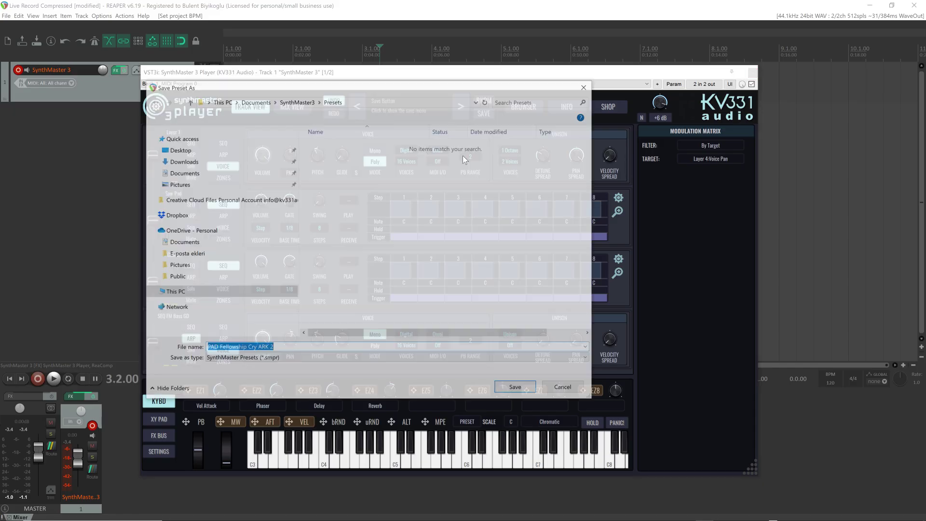
{"action": "type", "text": "My Layered Sound 1"}
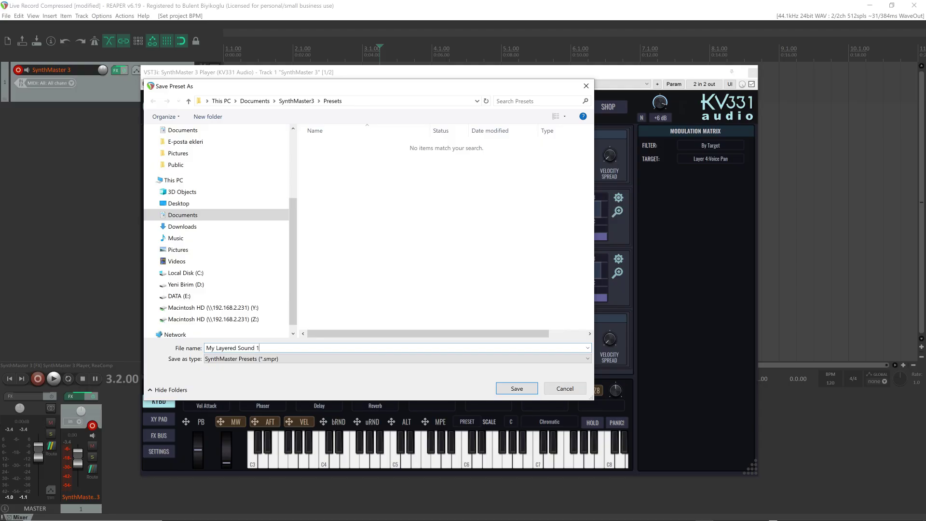
{"action": "key", "text": "Return"}
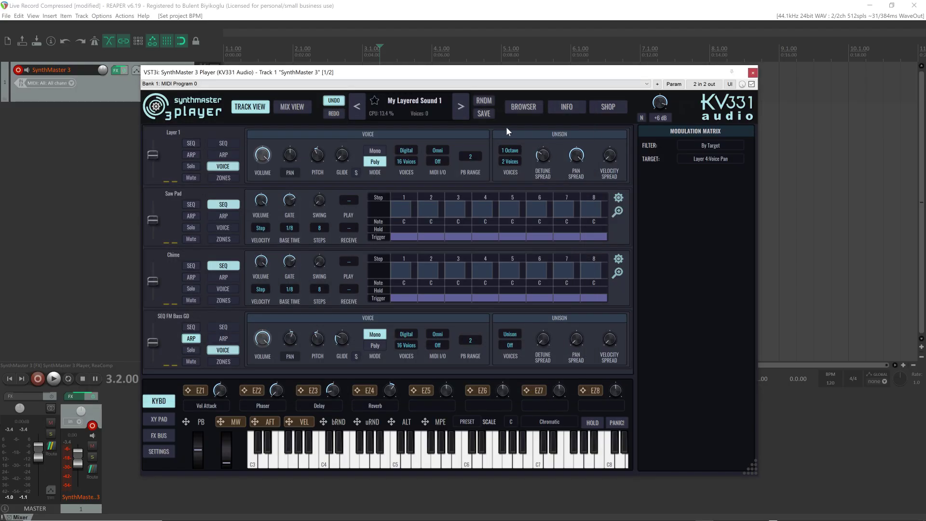
Load My Layered Sound 1 from the User Presets bank in the preset browser.
{"action": "left_click", "coordinate": [523, 107]}
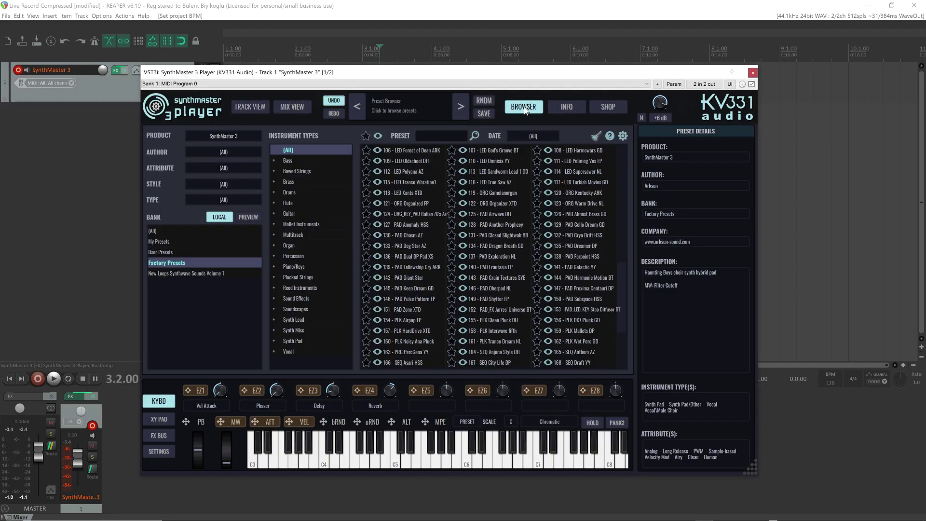
{"action": "left_click", "coordinate": [164, 252]}
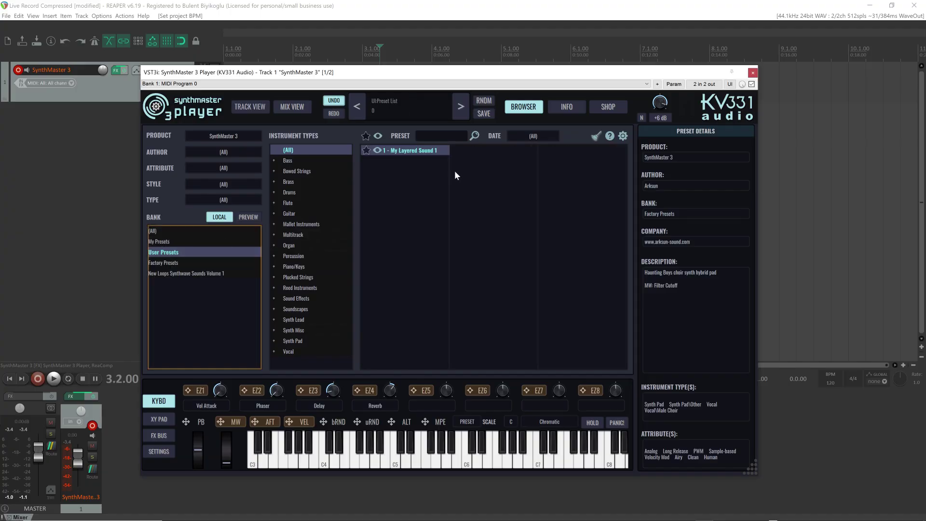
{"action": "left_click", "coordinate": [417, 151]}
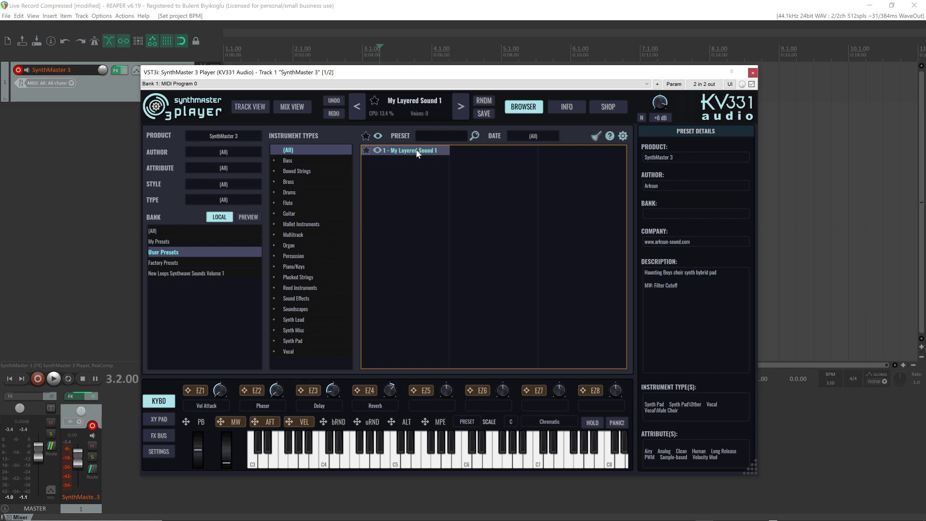
Clear the browser's search criteria and check the loaded preset's layers in the track view before returning to the browser.
{"action": "left_click", "coordinate": [597, 137]}
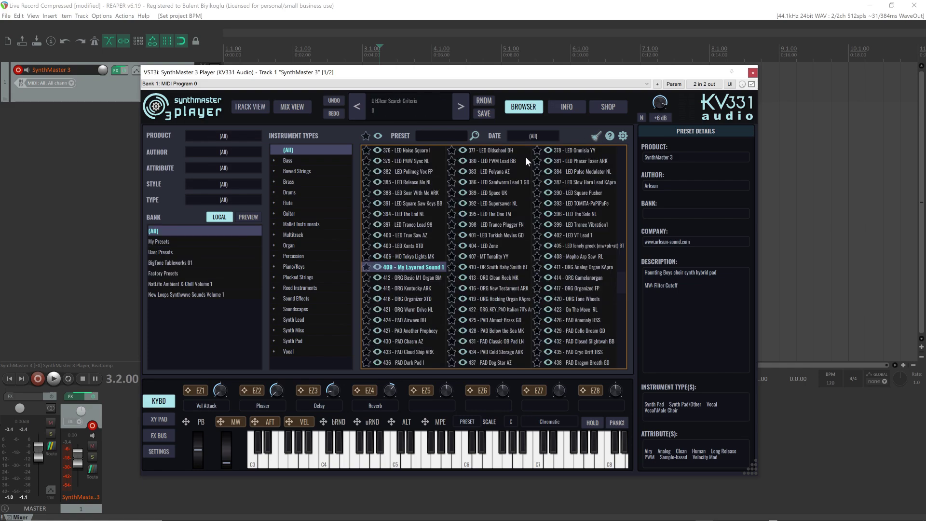
{"action": "left_click", "coordinate": [249, 108]}
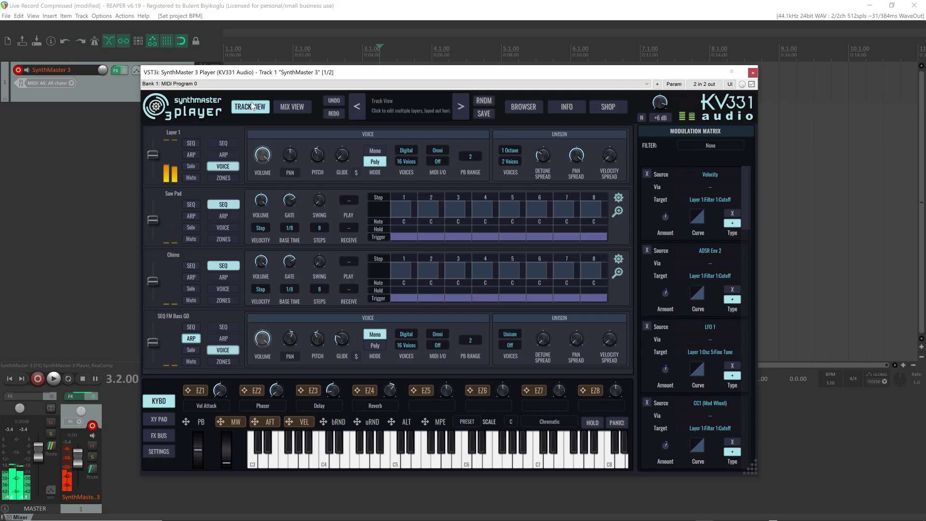
{"action": "left_click", "coordinate": [527, 105]}
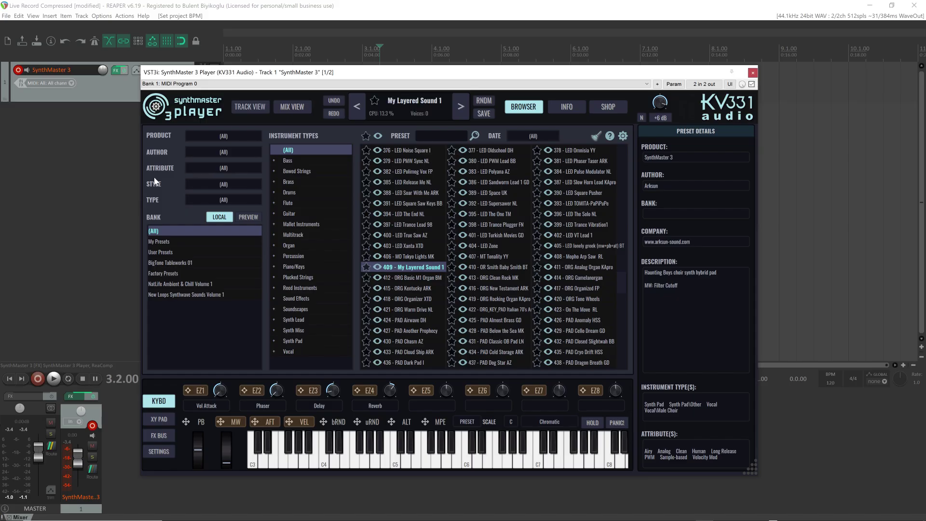
Filter the preset list by the Sequence/Loop attribute and look through the matching presets.
{"action": "left_click", "coordinate": [225, 167]}
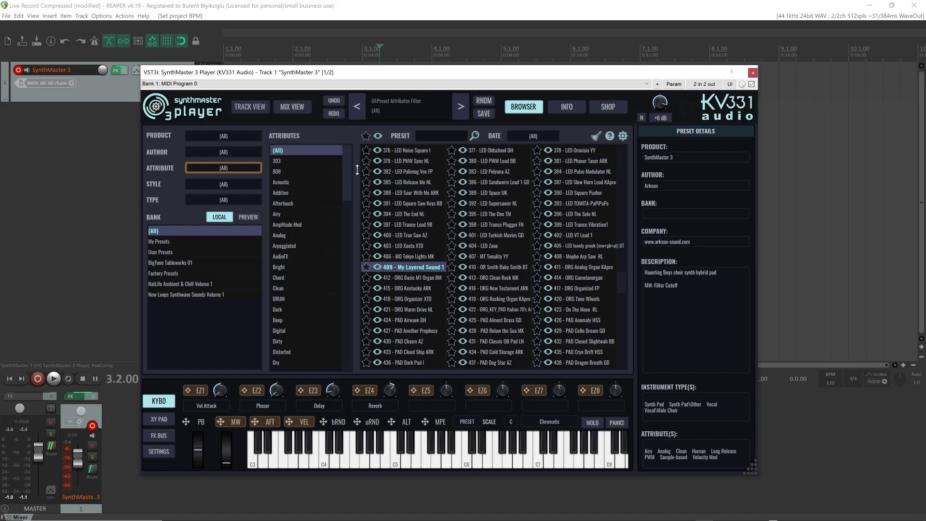
{"action": "left_click_drag", "start_coordinate": [348, 175], "coordinate": [348, 304]}
{"action": "left_click", "coordinate": [282, 266]}
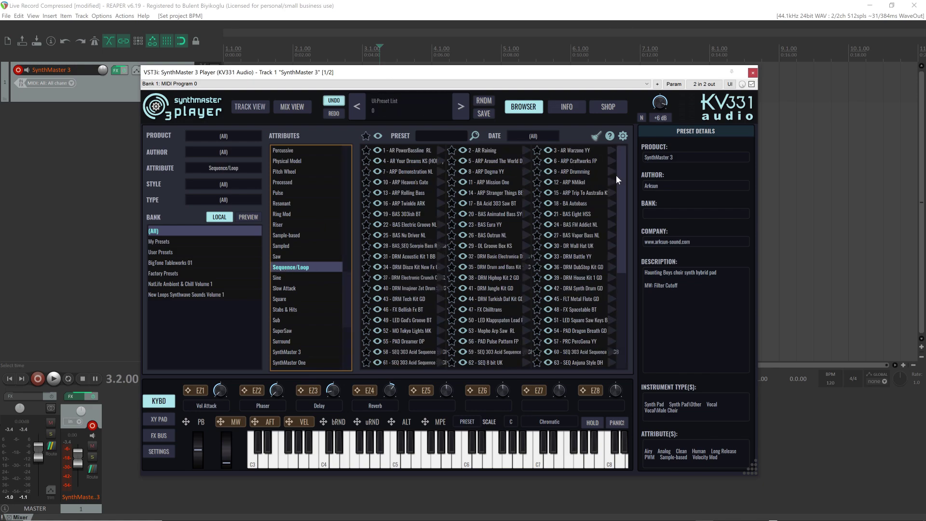
{"action": "left_click_drag", "start_coordinate": [624, 176], "coordinate": [624, 322]}
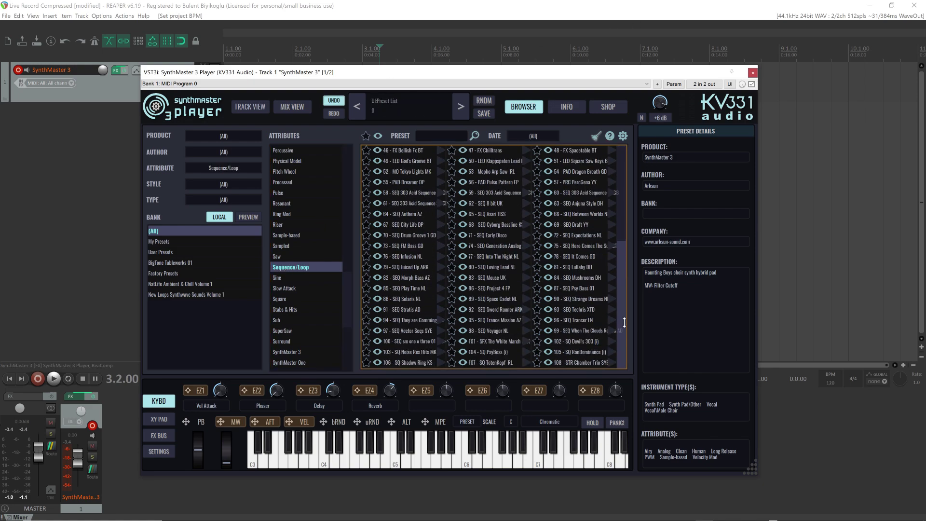
Preview SEQ Mushrooms DH, SEQ Lullaby DH and SEQ It Comes GD, and load SEQ It Comes GD.
{"action": "left_click", "coordinate": [611, 279]}
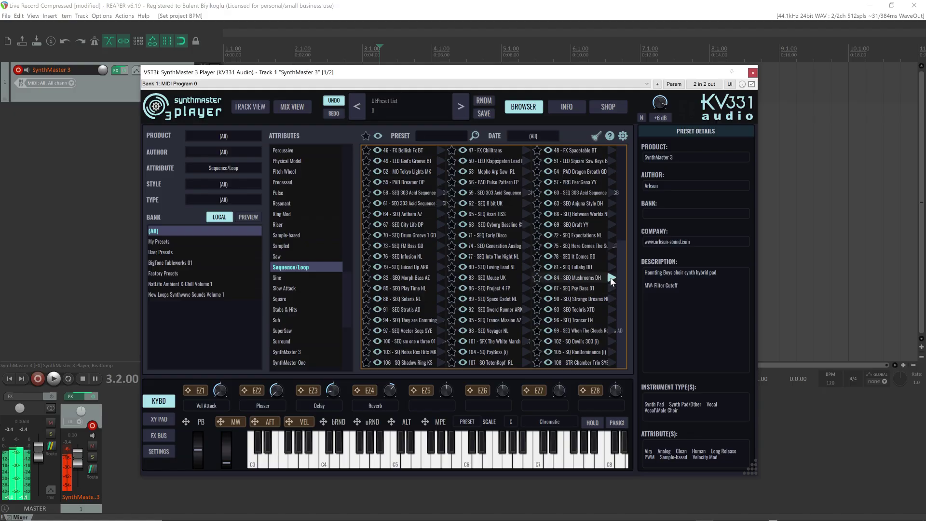
{"action": "left_click", "coordinate": [611, 269]}
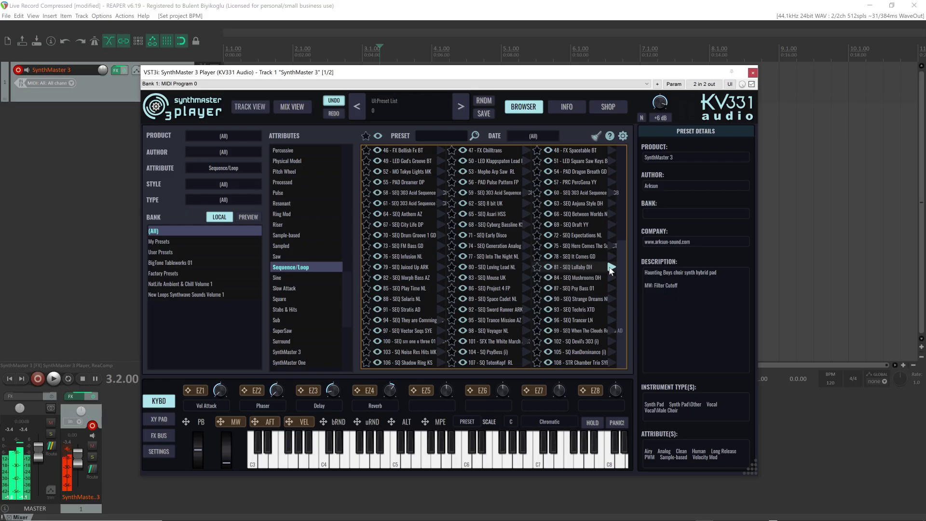
{"action": "left_click", "coordinate": [611, 257]}
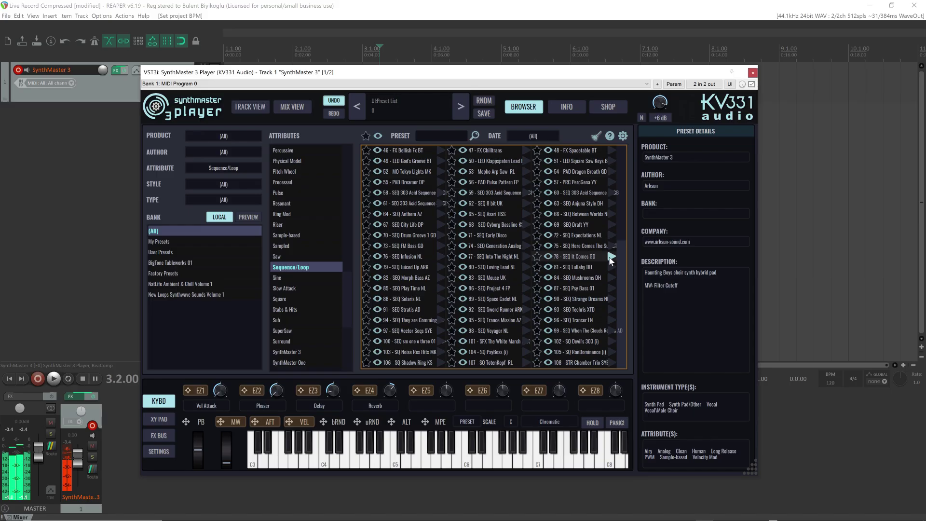
{"action": "left_click", "coordinate": [568, 257]}
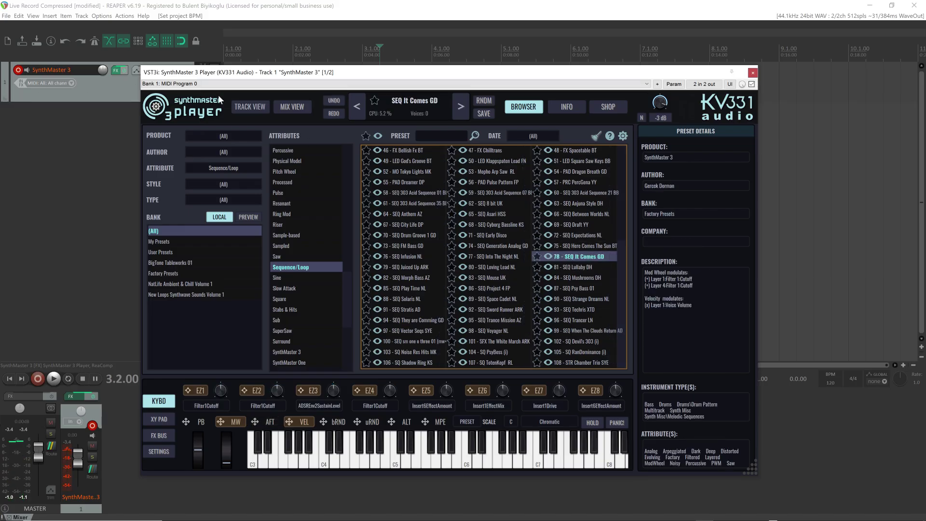
Open the mix view and switch off the layer FX on all four layers.
{"action": "left_click", "coordinate": [294, 108]}
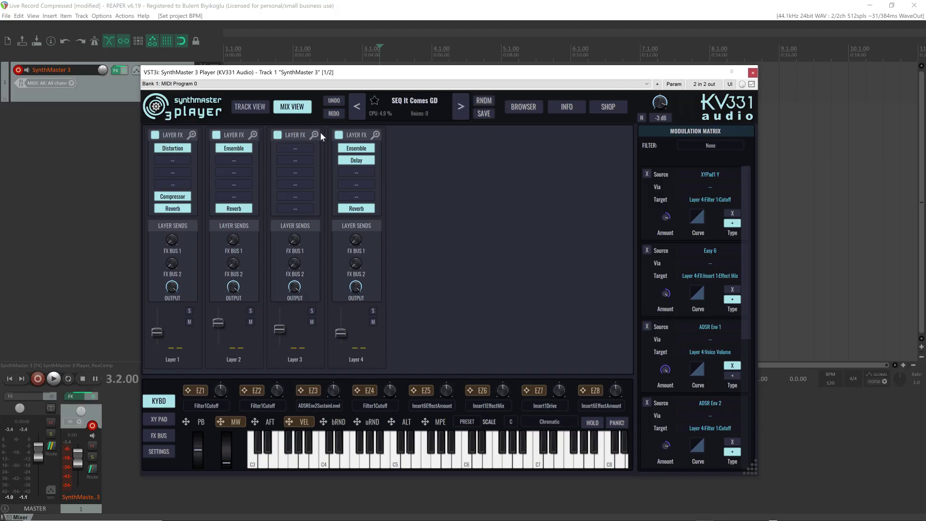
{"action": "left_click", "coordinate": [338, 135]}
{"action": "left_click", "coordinate": [278, 134]}
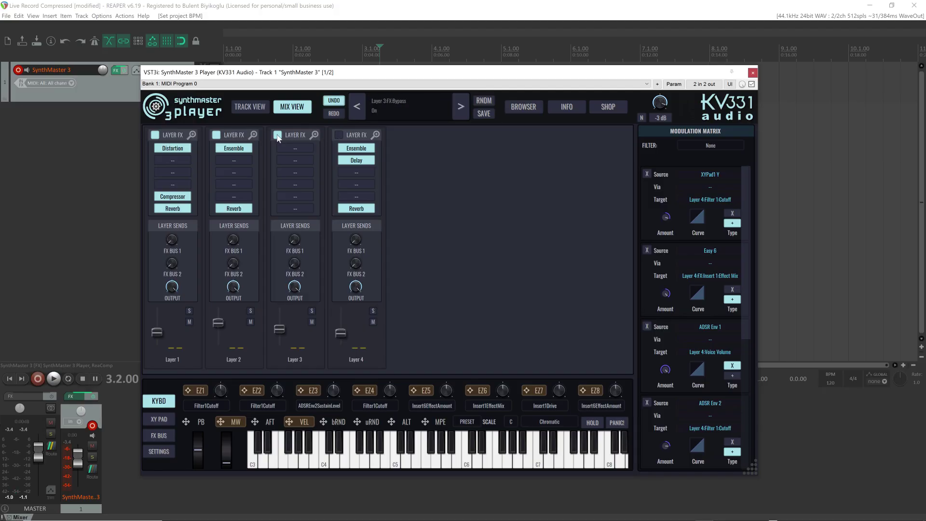
{"action": "left_click", "coordinate": [215, 136]}
{"action": "left_click", "coordinate": [156, 136]}
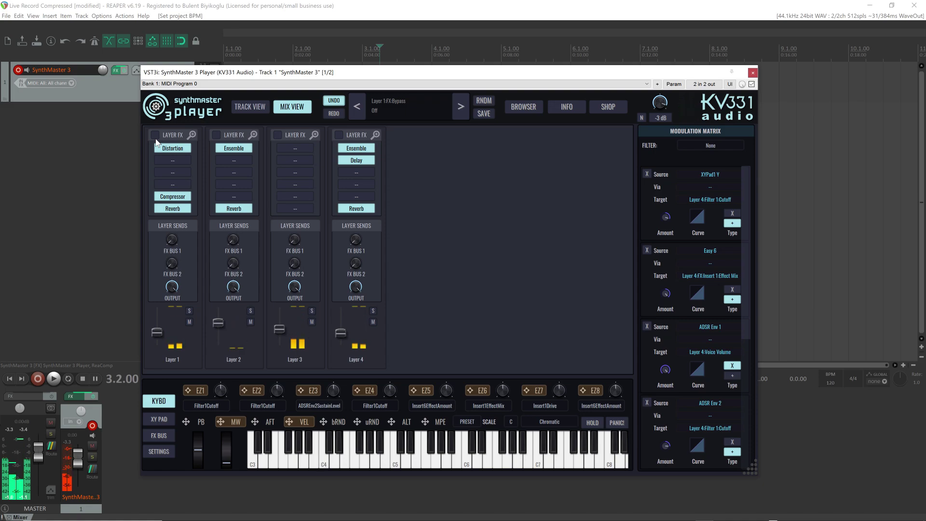
Solo Layers 1 to 4 one after another in the mix view.
{"action": "left_click", "coordinate": [189, 311]}
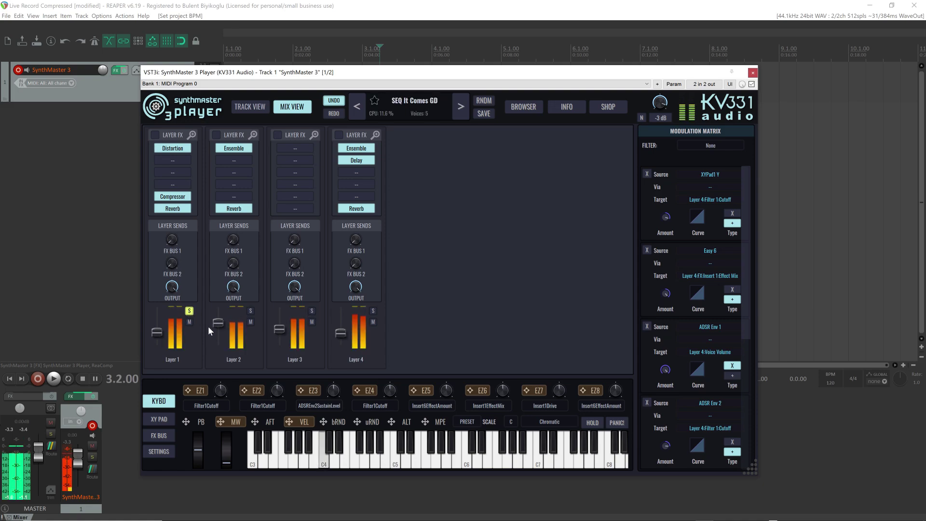
{"action": "left_click", "coordinate": [251, 312]}
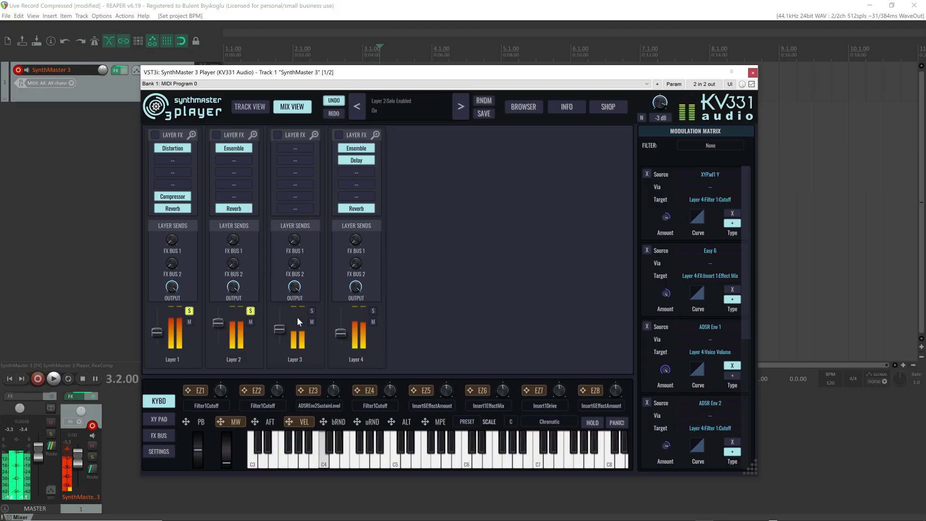
{"action": "double_click", "coordinate": [312, 311]}
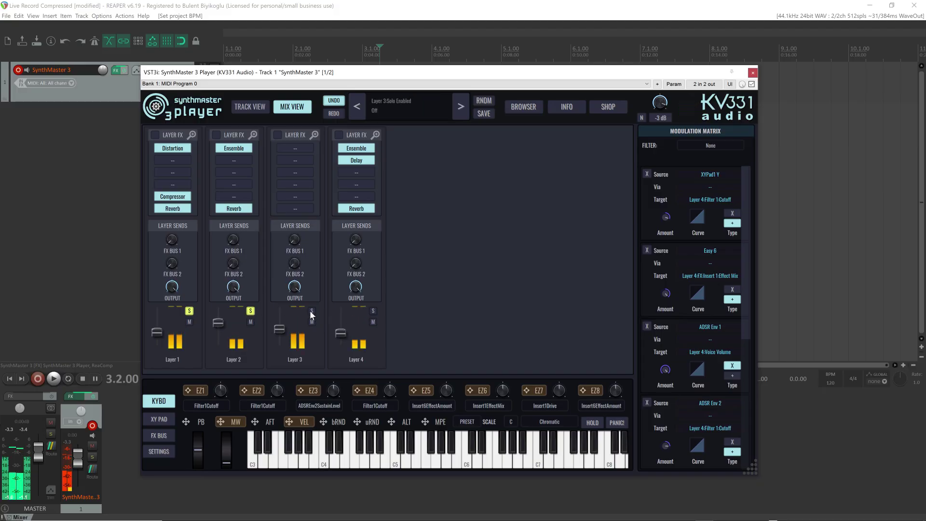
{"action": "left_click", "coordinate": [312, 311]}
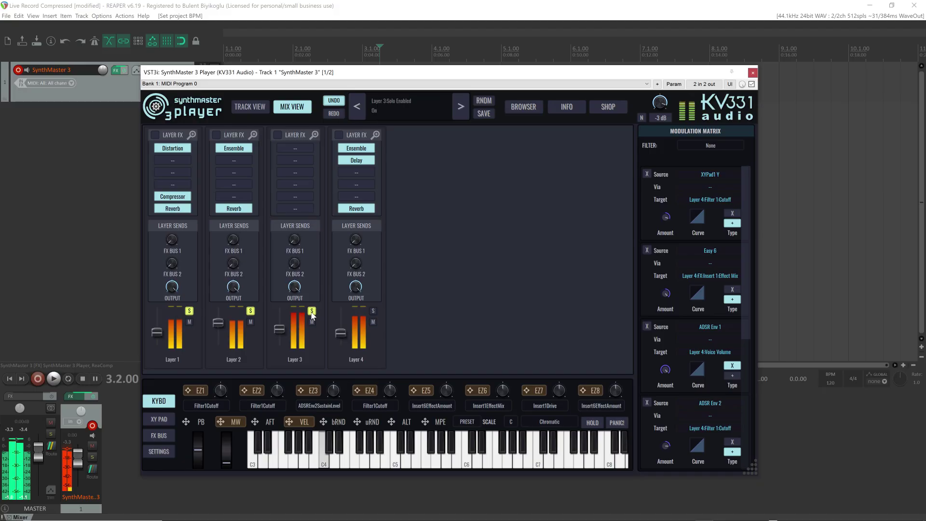
{"action": "left_click", "coordinate": [372, 313]}
{"action": "left_click", "coordinate": [373, 311]}
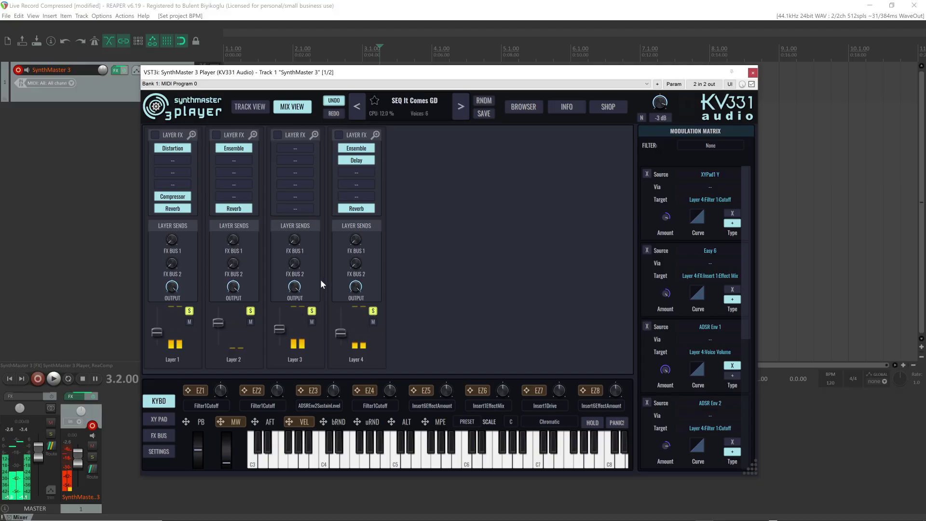
Switch the layer FX back on for all four layers.
{"action": "left_click", "coordinate": [155, 135]}
{"action": "left_click", "coordinate": [216, 135]}
{"action": "left_click", "coordinate": [278, 134]}
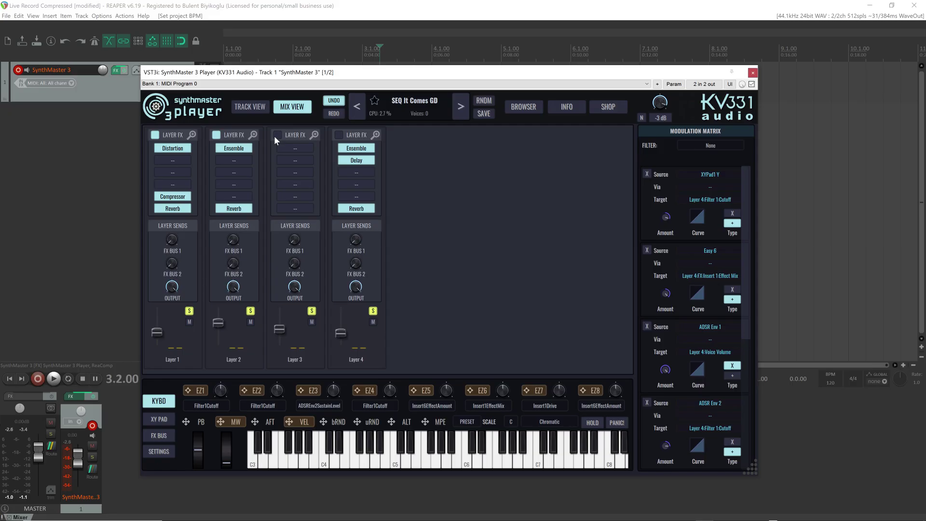
{"action": "left_click", "coordinate": [339, 134]}
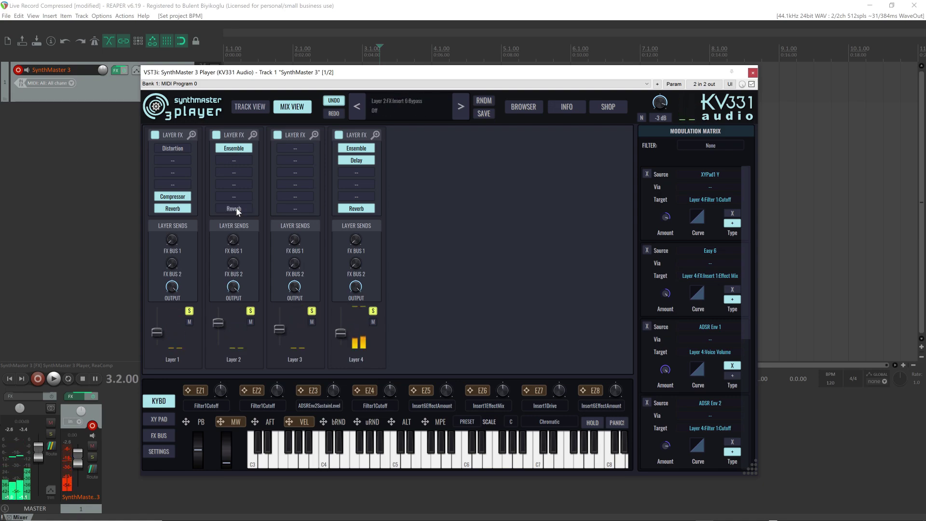
Switch off the Reverb on Layers 1 and 4 and Layer 4's Delay, and switch on Layer 1's Distortion.
{"action": "left_click", "coordinate": [174, 209]}
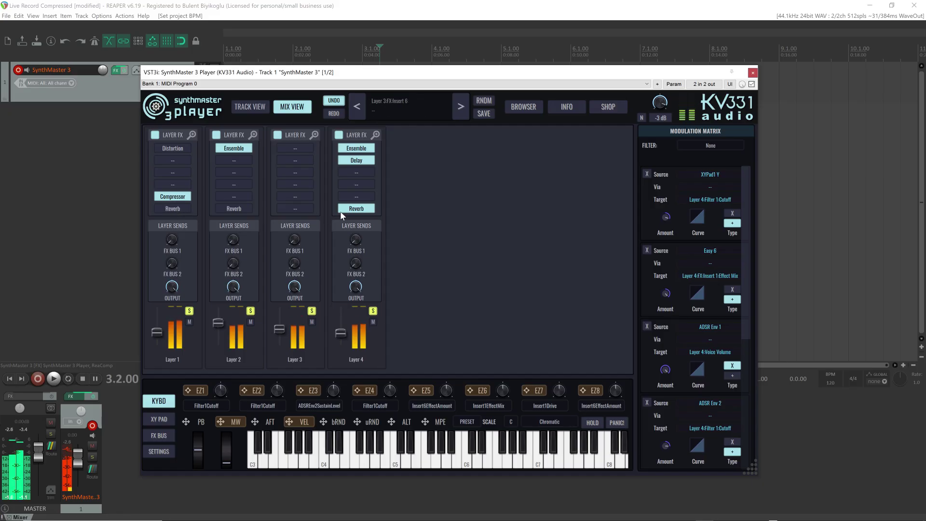
{"action": "left_click", "coordinate": [354, 209]}
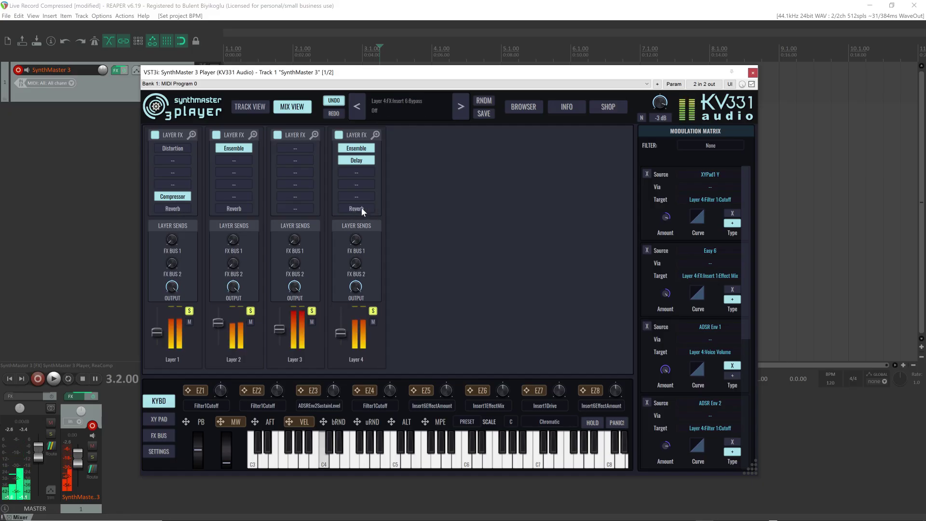
{"action": "left_click", "coordinate": [168, 148]}
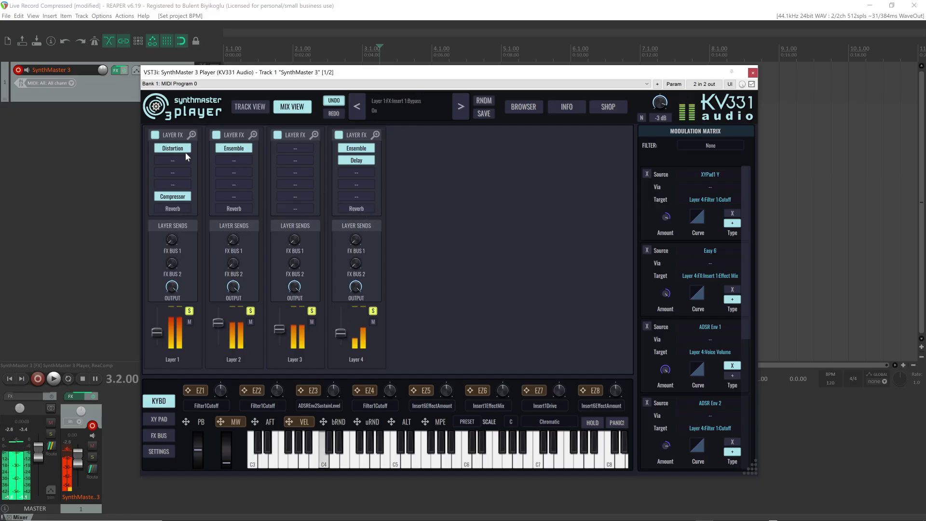
{"action": "left_click", "coordinate": [357, 161]}
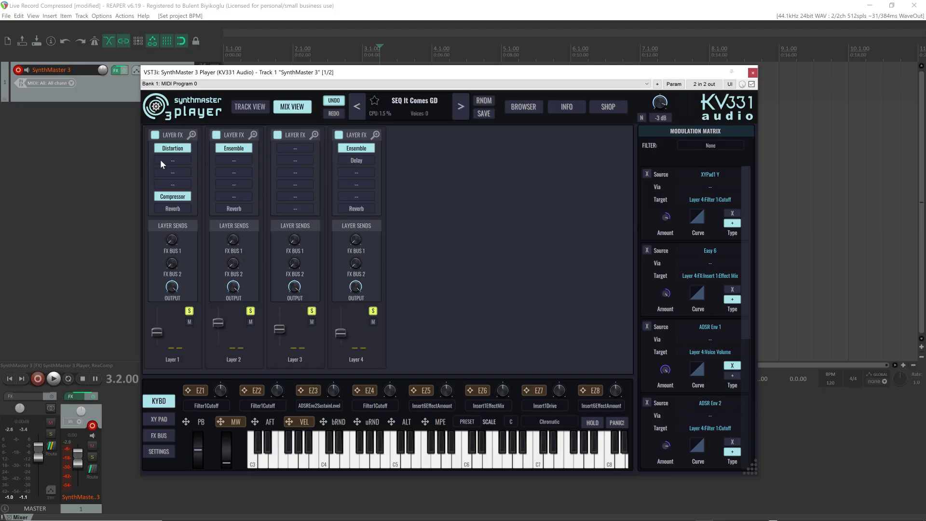
Open Layer 1's effect settings, switch its Reverb back on and set the reverb size to 0.740.
{"action": "left_click", "coordinate": [191, 134]}
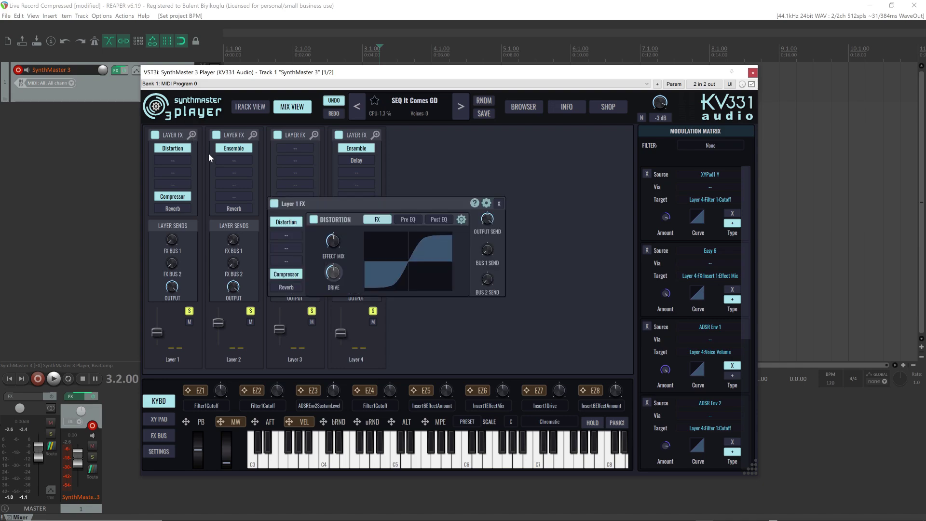
{"action": "left_click", "coordinate": [289, 234]}
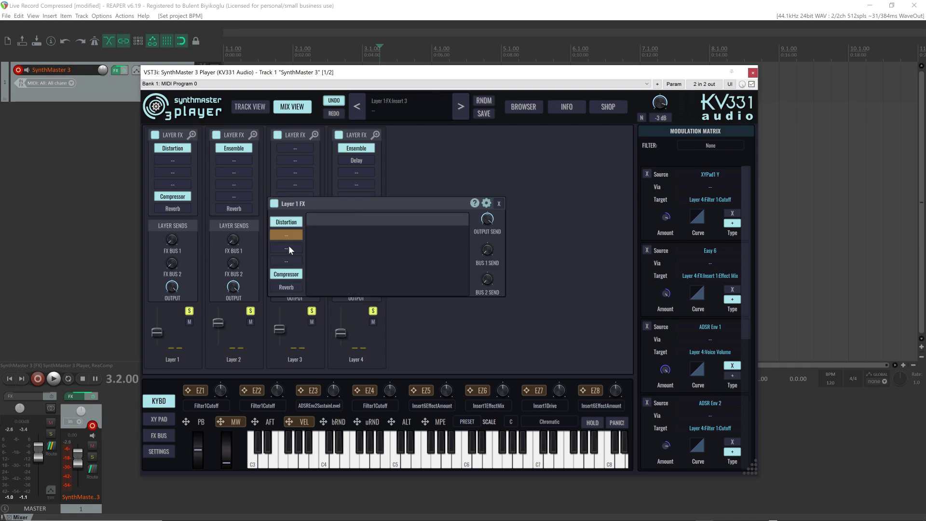
{"action": "left_click", "coordinate": [290, 274]}
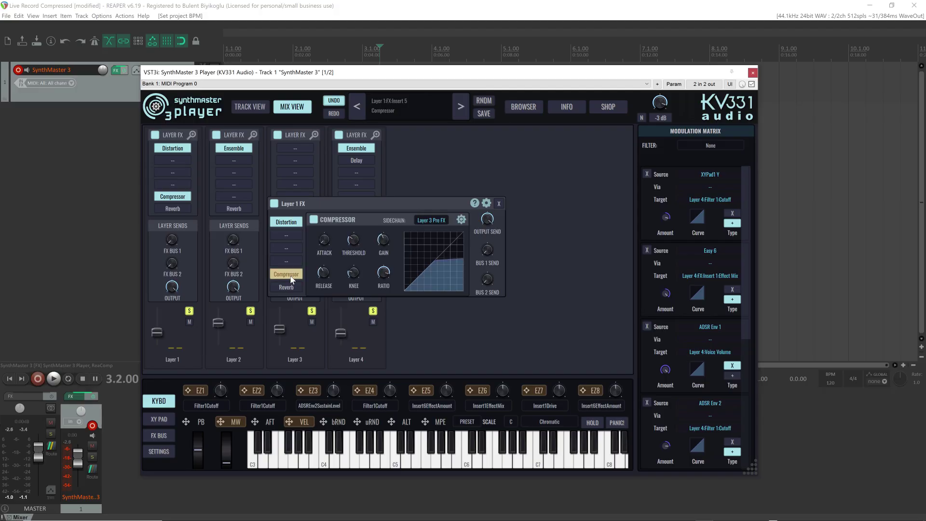
{"action": "left_click", "coordinate": [291, 288]}
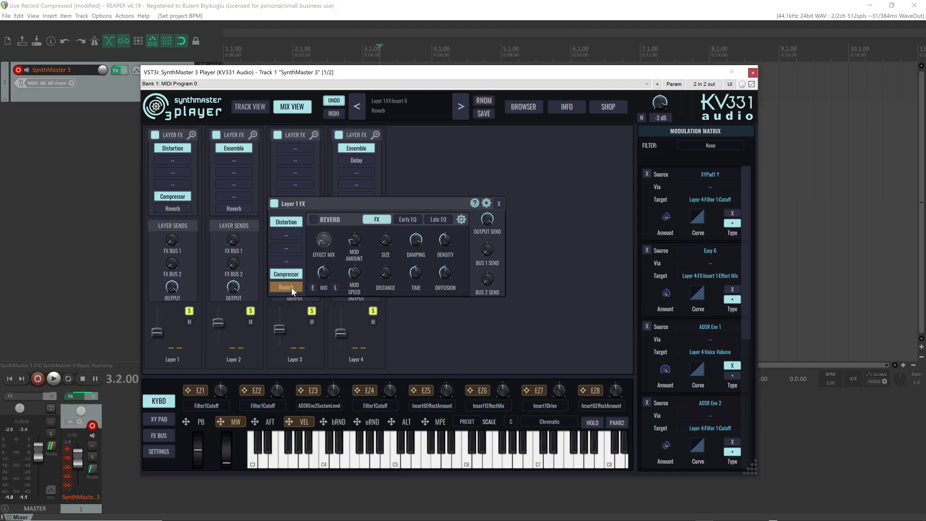
{"action": "left_click", "coordinate": [314, 219]}
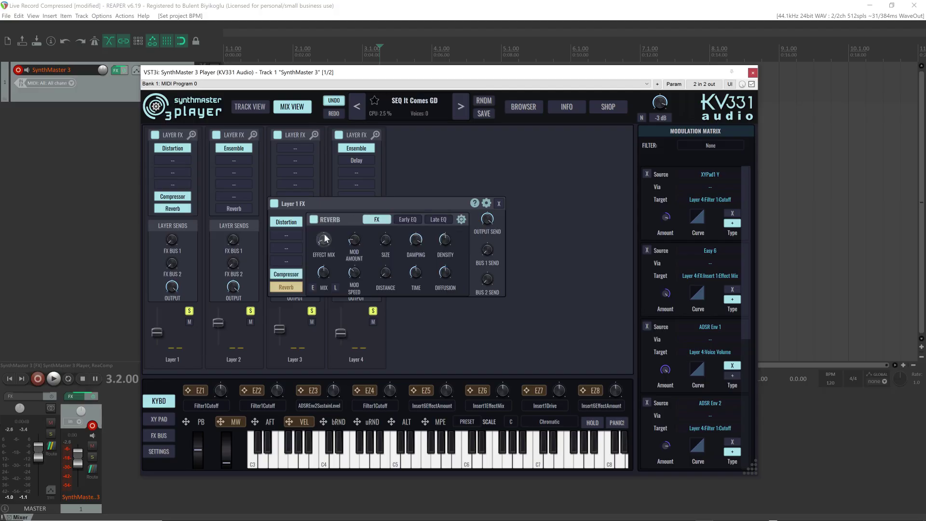
{"action": "left_click", "coordinate": [385, 239]}
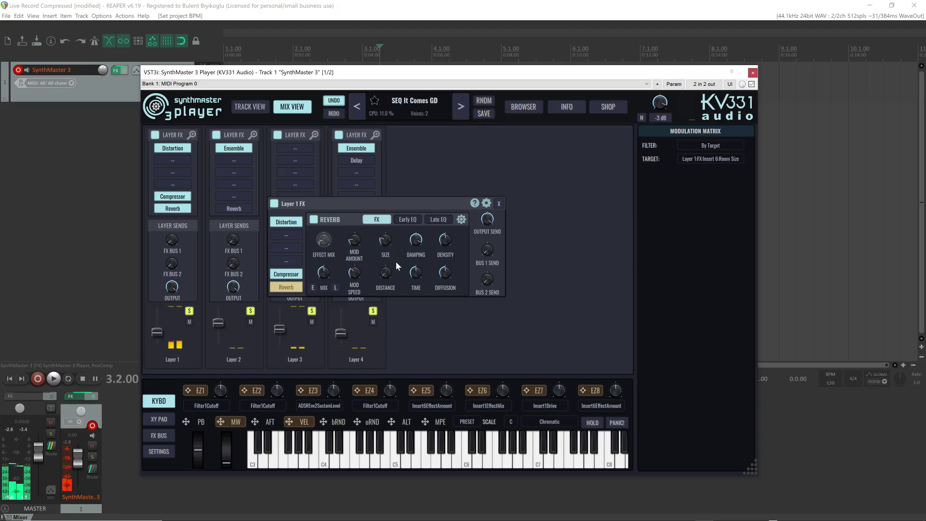
{"action": "mouse_move", "coordinate": [379, 267]}
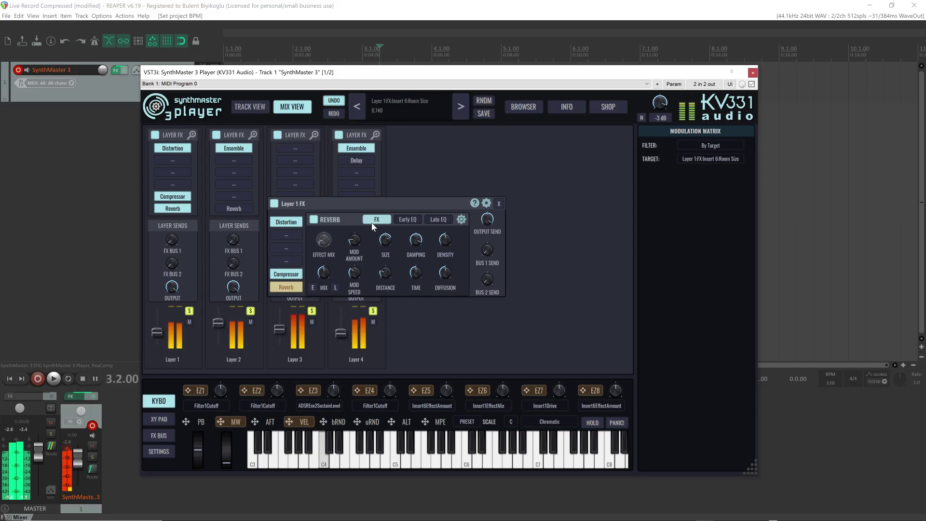
Turn off solo on Layers 2, 3 and 4 so only Layer 1 stays soloed.
{"action": "left_click", "coordinate": [250, 310]}
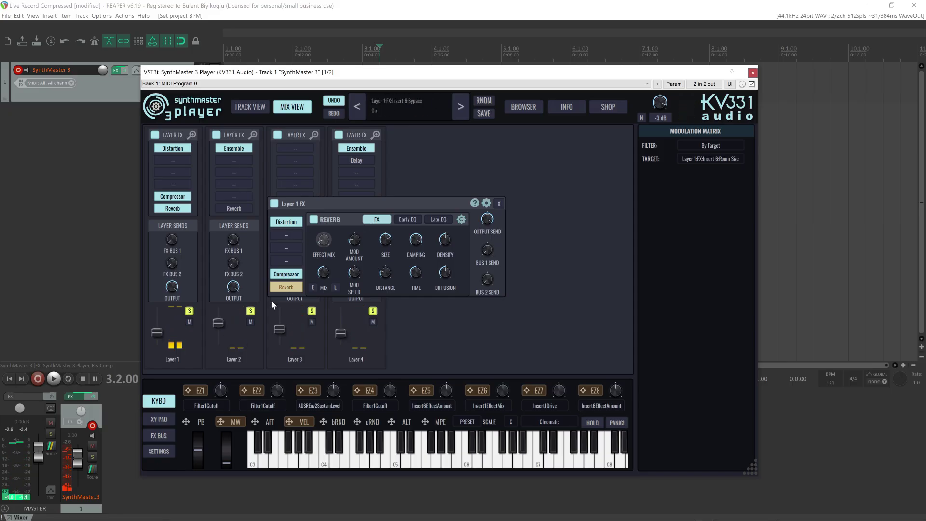
{"action": "left_click", "coordinate": [311, 312]}
{"action": "left_click", "coordinate": [372, 310]}
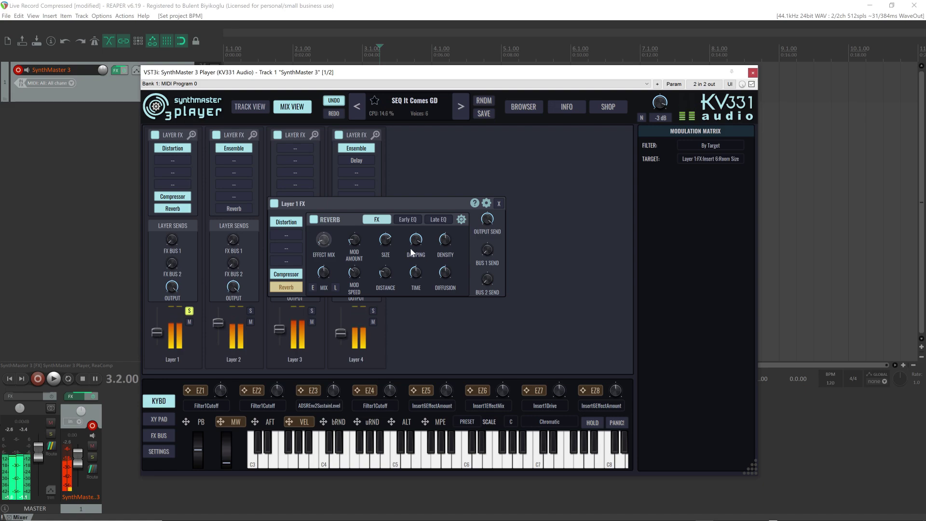
Set Layer 1's reverb size to 0.858 and effect mix to 0.501, and enable its early and late EQ.
{"action": "mouse_move", "coordinate": [384, 238]}
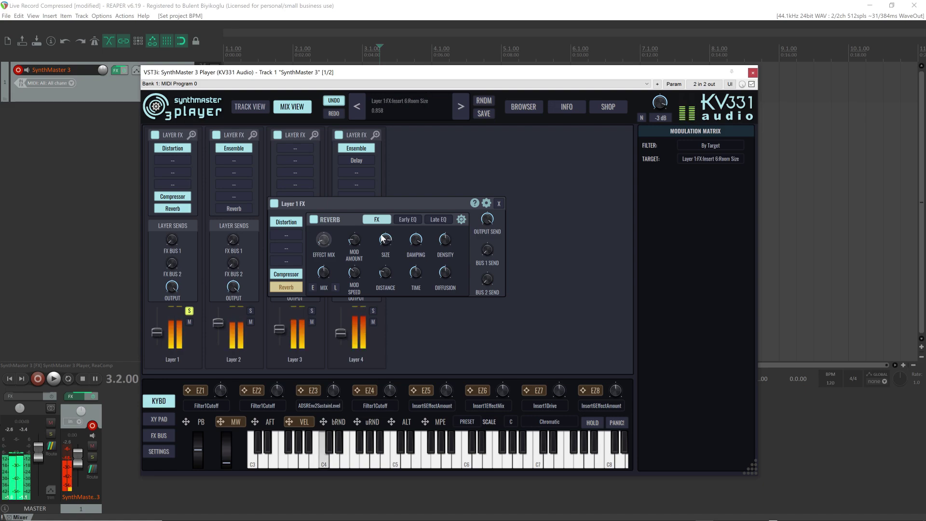
{"action": "mouse_move", "coordinate": [314, 232]}
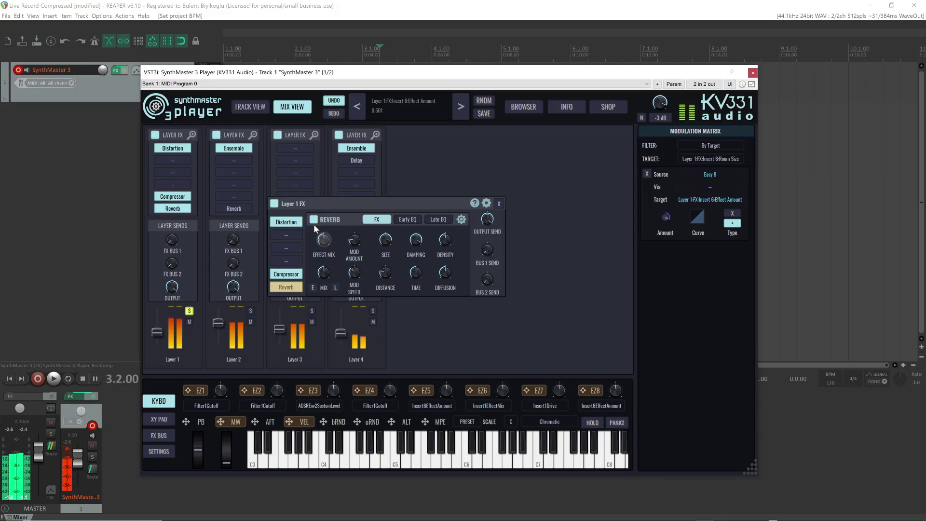
{"action": "left_click", "coordinate": [313, 287]}
{"action": "left_click", "coordinate": [336, 287]}
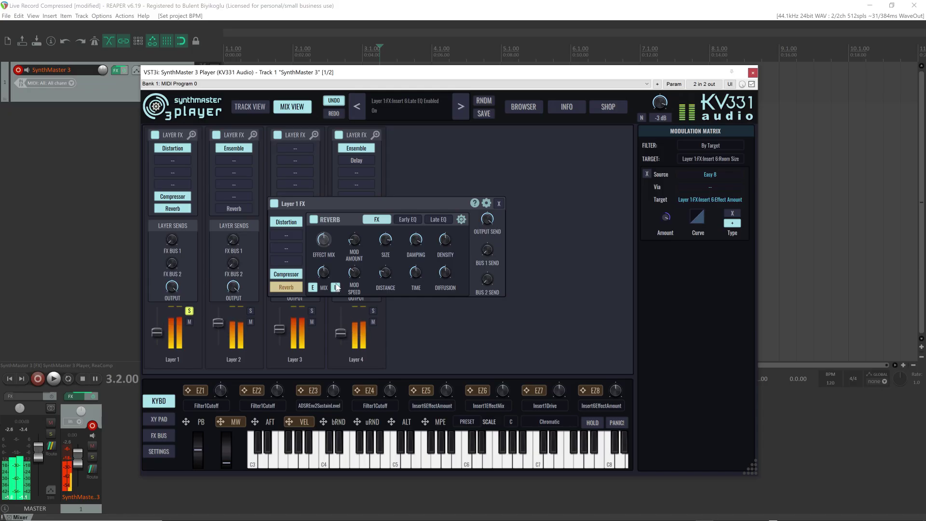
{"action": "left_click", "coordinate": [499, 203]}
Turn off solo on Layer 1 and solo Layer 2.
{"action": "left_click", "coordinate": [189, 311]}
{"action": "left_click", "coordinate": [189, 311]}
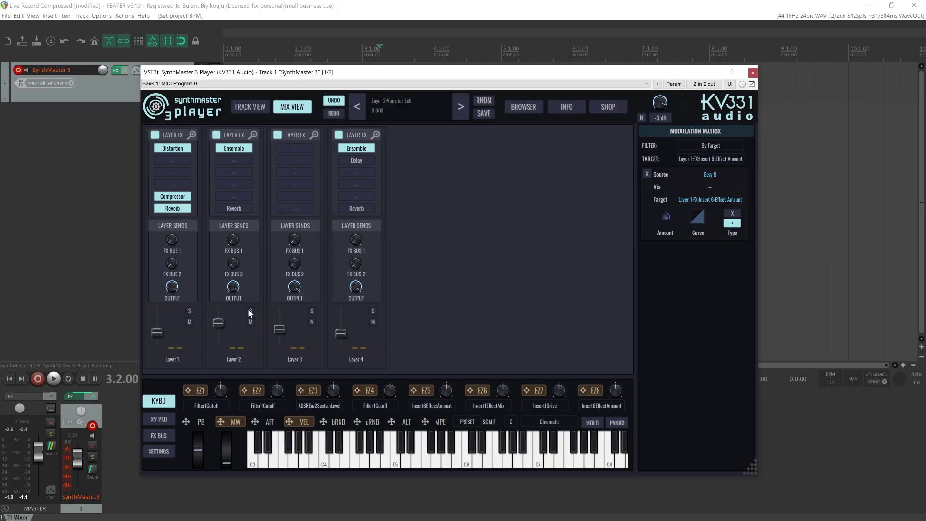
{"action": "left_click", "coordinate": [251, 311]}
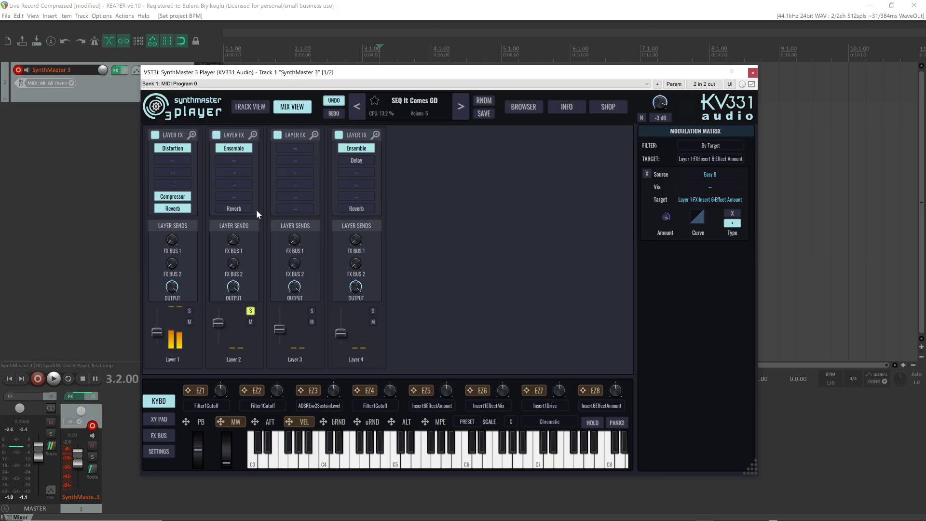
Switch on Layer 2's Reverb, adjust its size in the layer's effect settings, and unsolo the layer.
{"action": "left_click", "coordinate": [235, 208]}
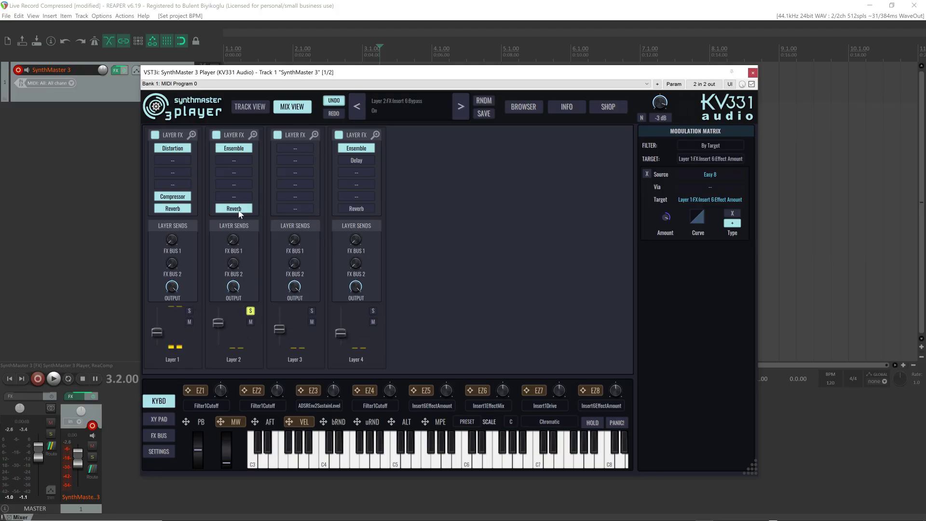
{"action": "left_click", "coordinate": [252, 134]}
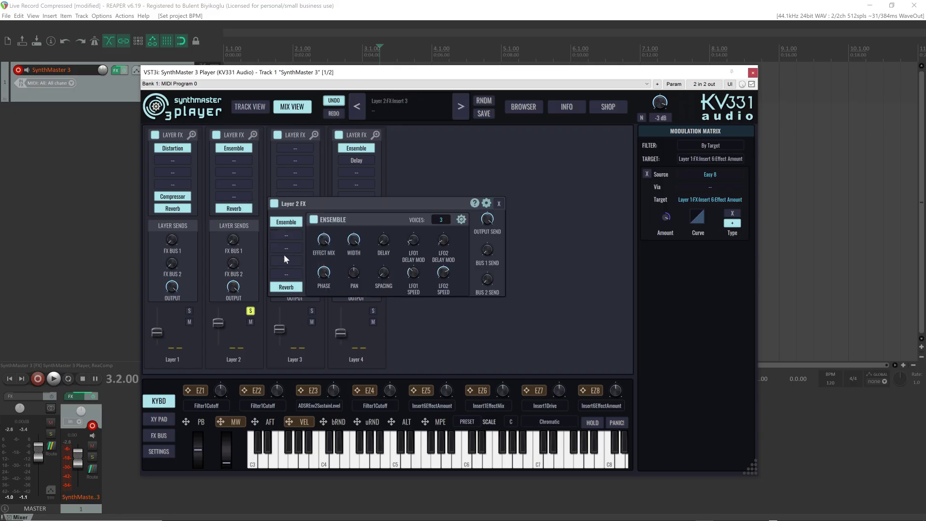
{"action": "left_click", "coordinate": [286, 287]}
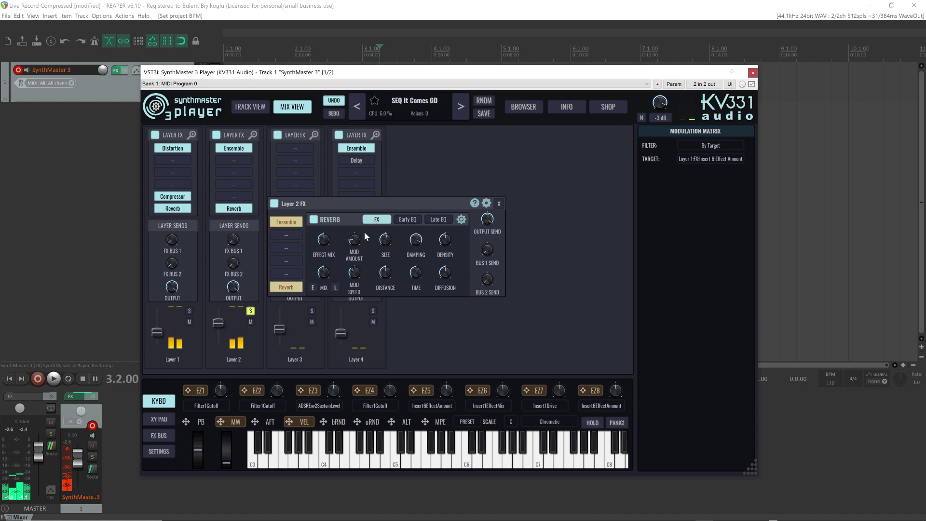
{"action": "left_click", "coordinate": [499, 203]}
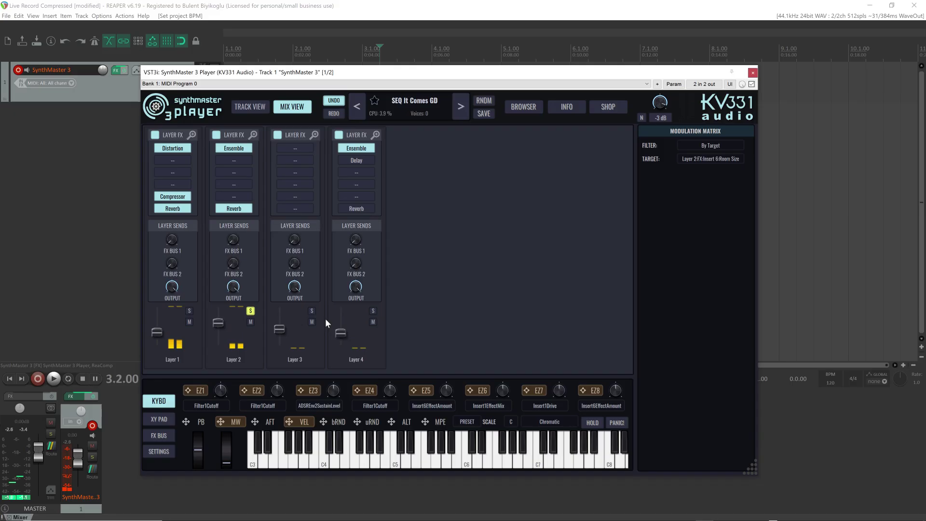
{"action": "left_click", "coordinate": [250, 311]}
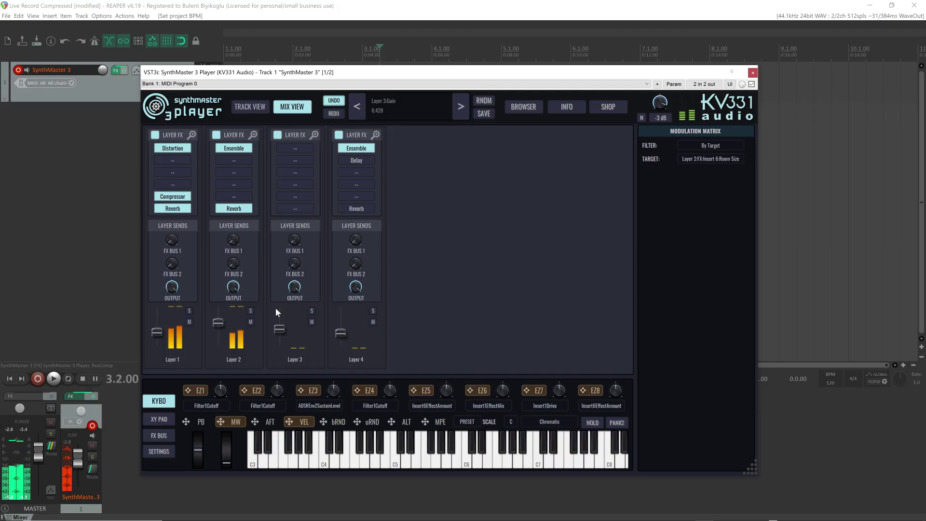
Save the edited sound as a new preset named SEQ It Comes GD 2.
{"action": "left_click", "coordinate": [485, 114]}
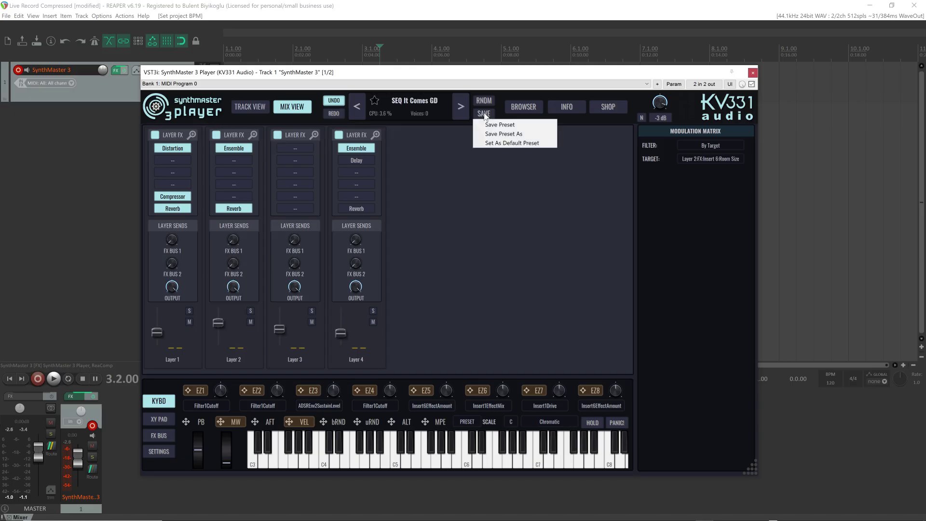
{"action": "left_click", "coordinate": [504, 135]}
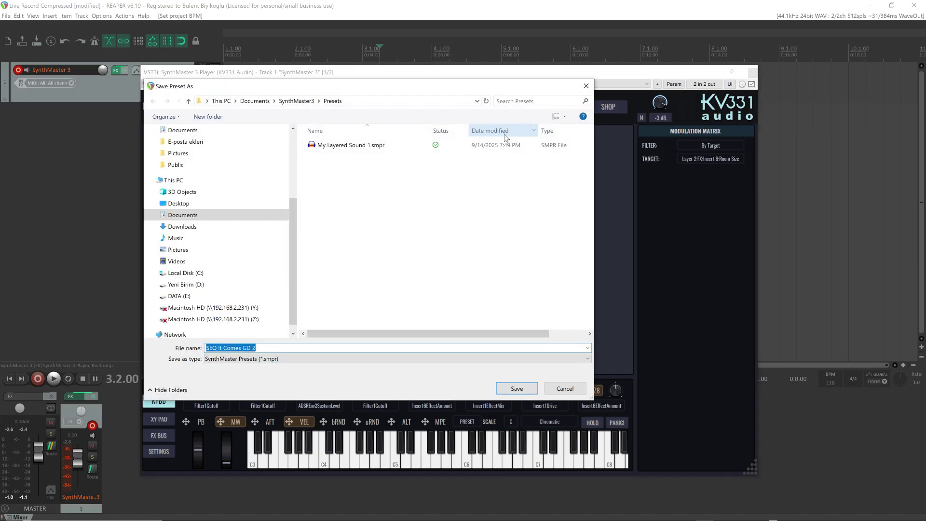
{"action": "key", "text": "End"}
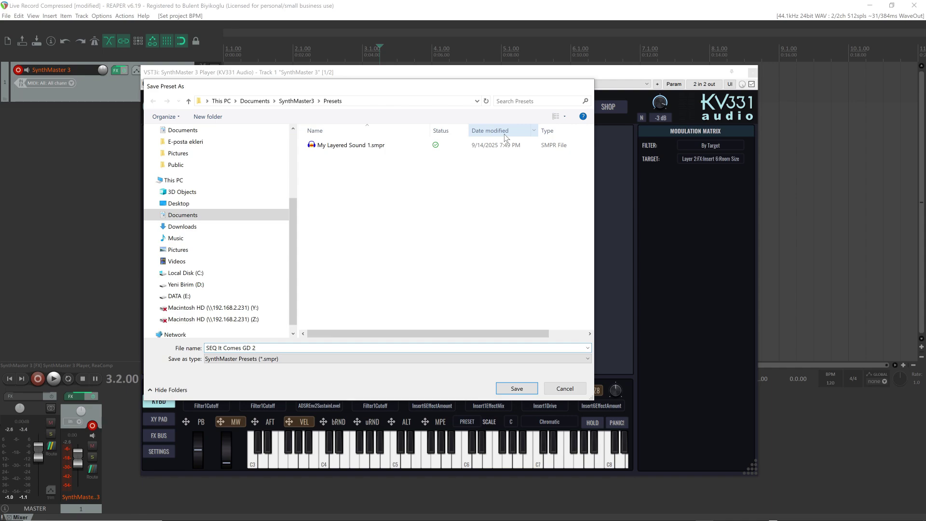
{"action": "key", "text": "Return"}
Open the preset browser, clear the search filters and list the presets in the User Presets bank.
{"action": "left_click", "coordinate": [521, 107]}
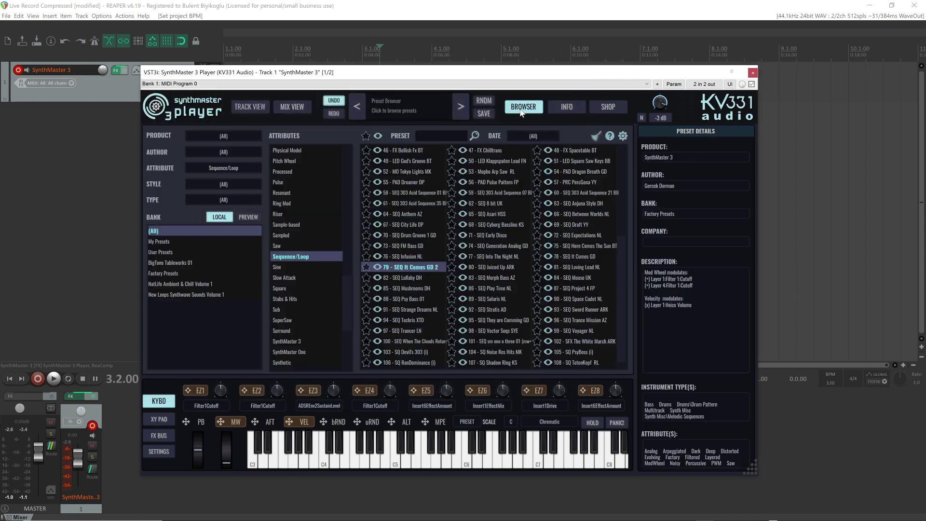
{"action": "left_click", "coordinate": [163, 251]}
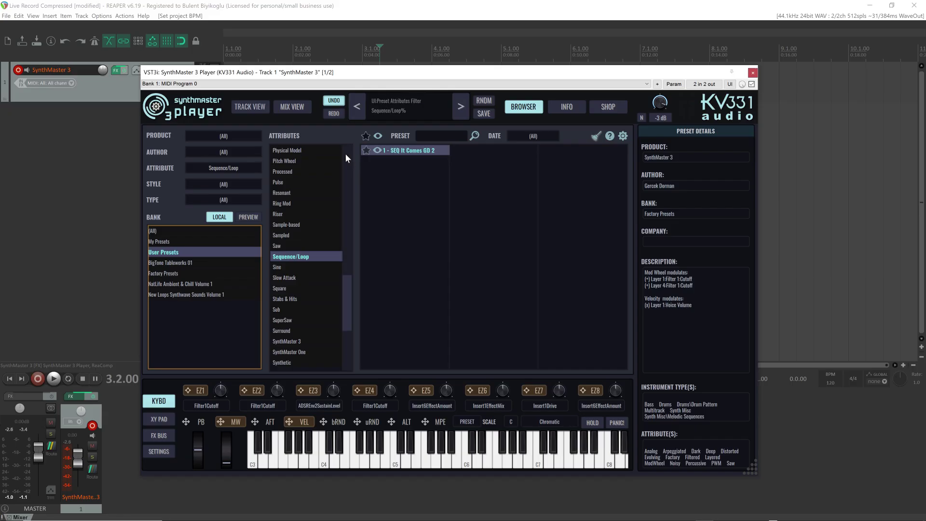
{"action": "left_click", "coordinate": [596, 137]}
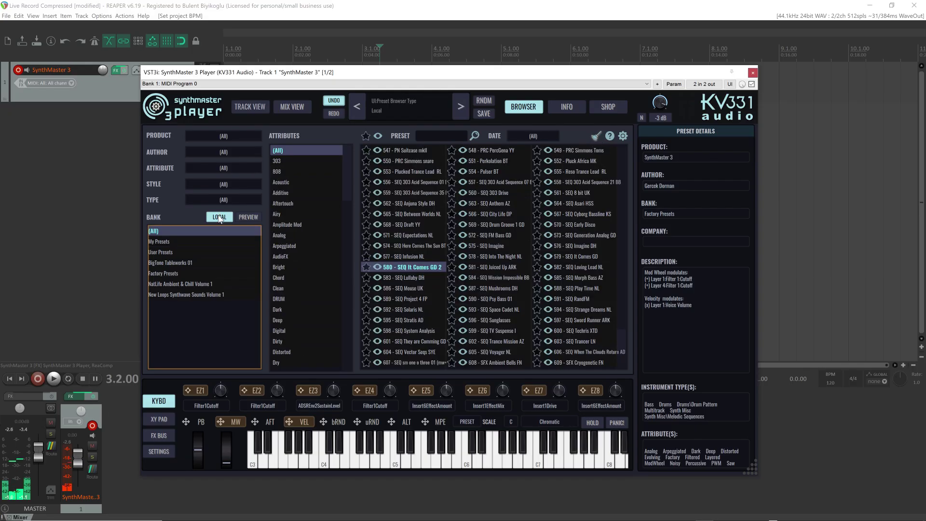
{"action": "left_click", "coordinate": [167, 250]}
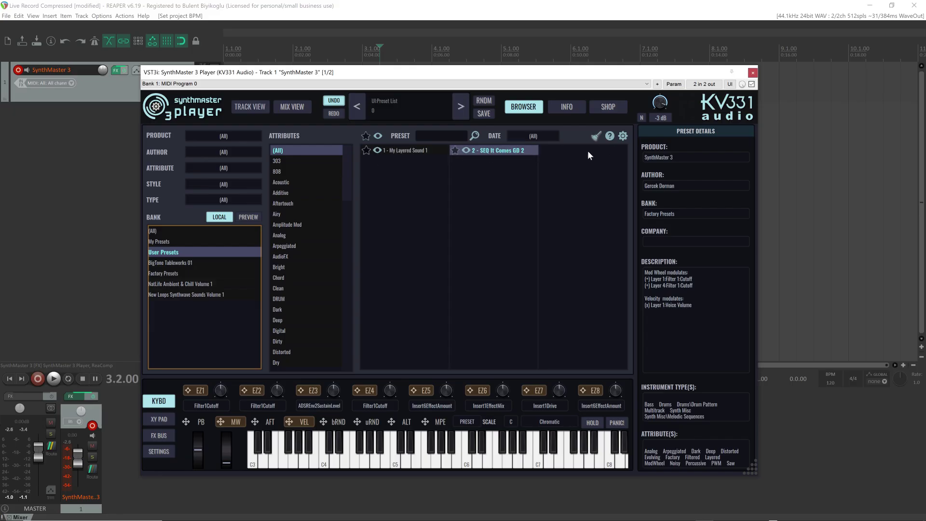
Set the presets list layout to Horizontal List.
{"action": "right_click", "coordinate": [619, 143]}
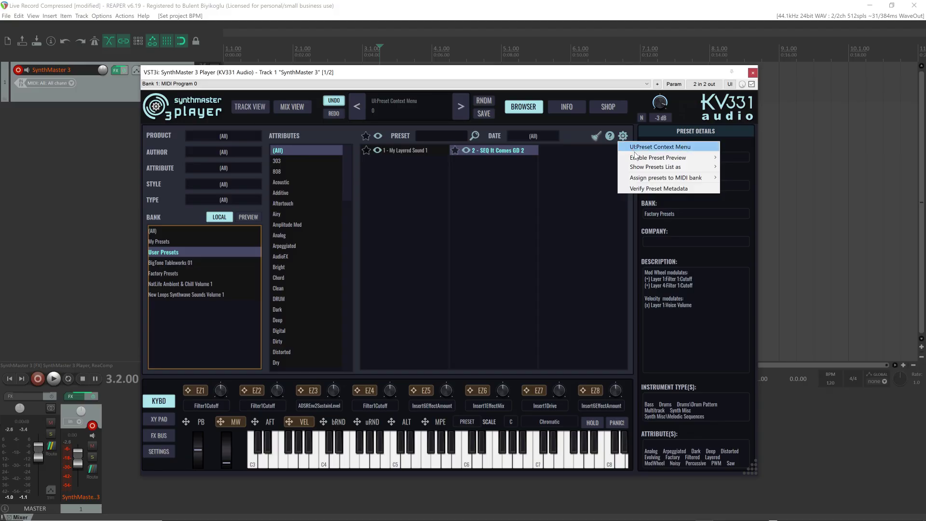
{"action": "mouse_move", "coordinate": [675, 167]}
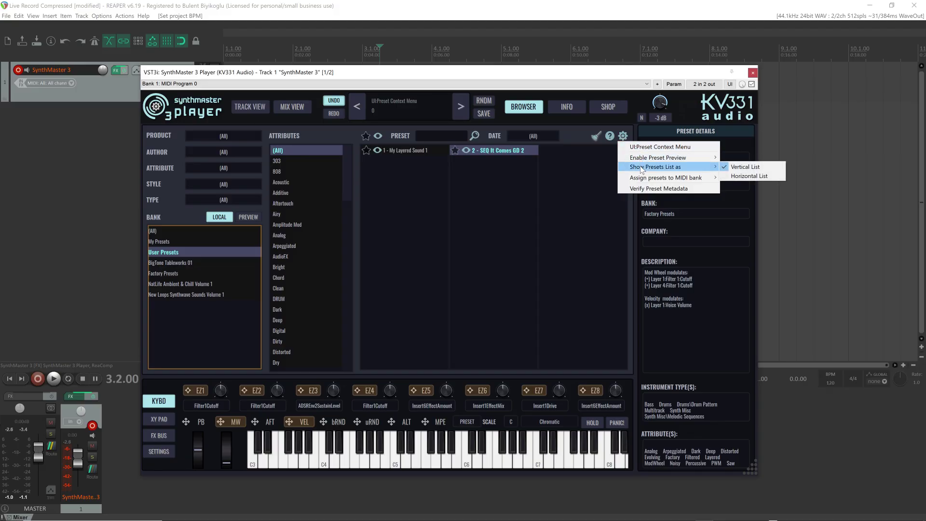
{"action": "left_click", "coordinate": [742, 176]}
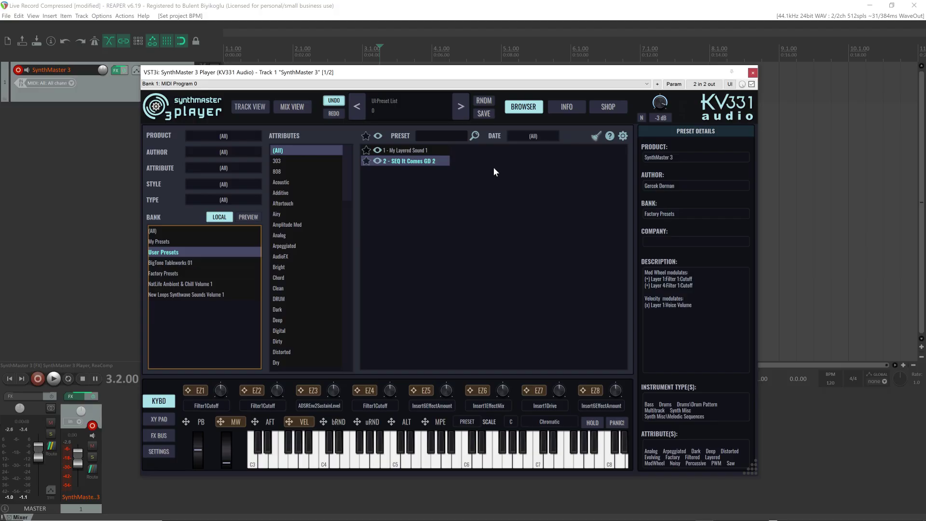
{"action": "left_click", "coordinate": [623, 137]}
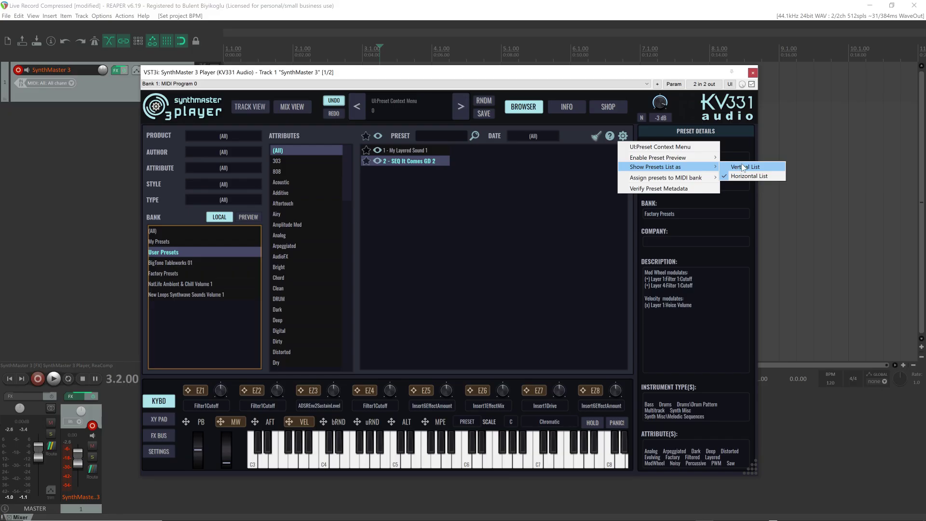
{"action": "left_click", "coordinate": [741, 178]}
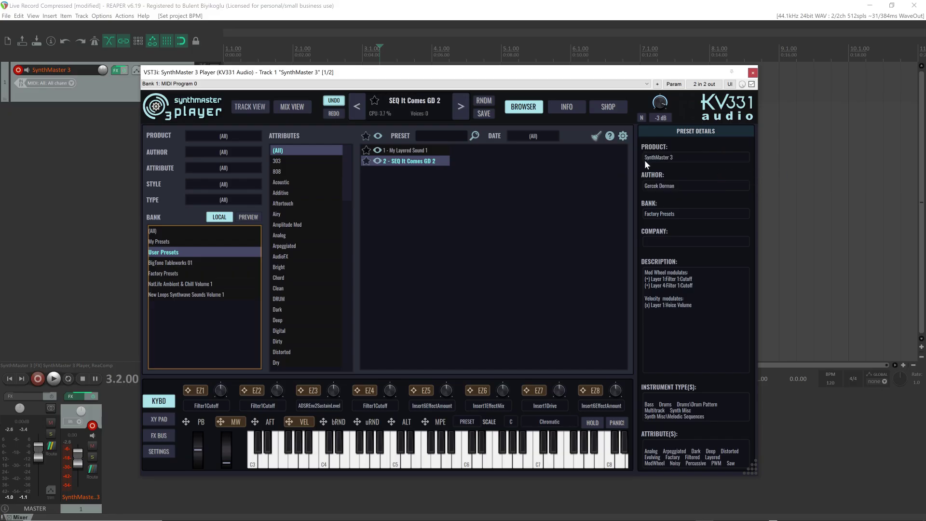
Clear the preset browser's filters, and review the current preset's layers in Track View and Mix View.
{"action": "left_click", "coordinate": [596, 137]}
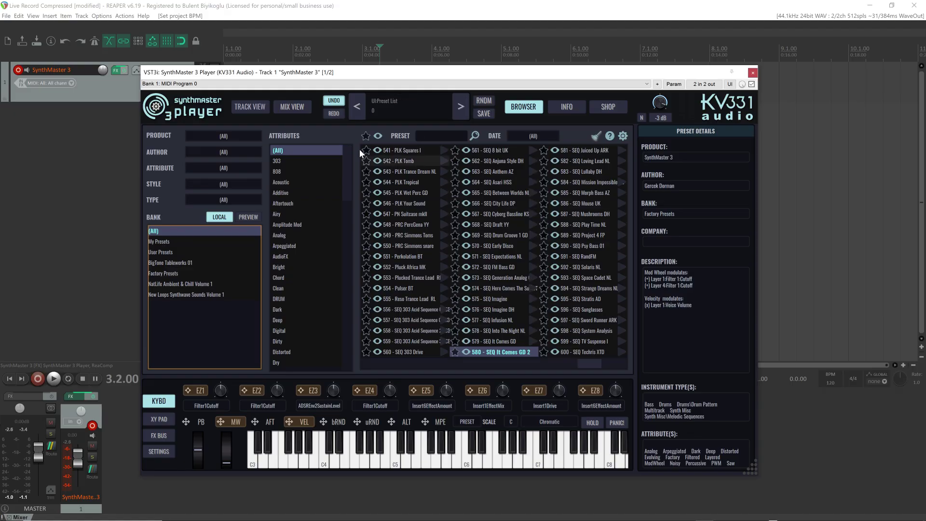
{"action": "left_click", "coordinate": [250, 107]}
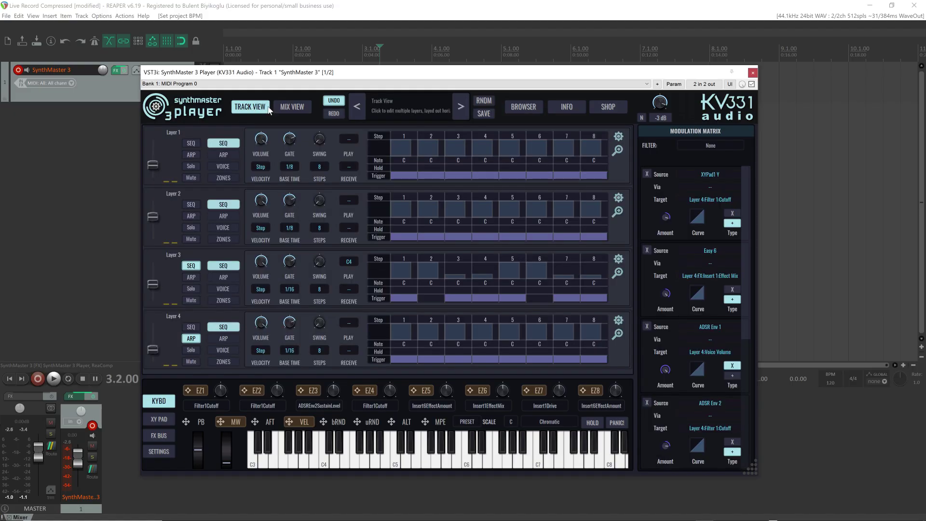
{"action": "left_click", "coordinate": [296, 106]}
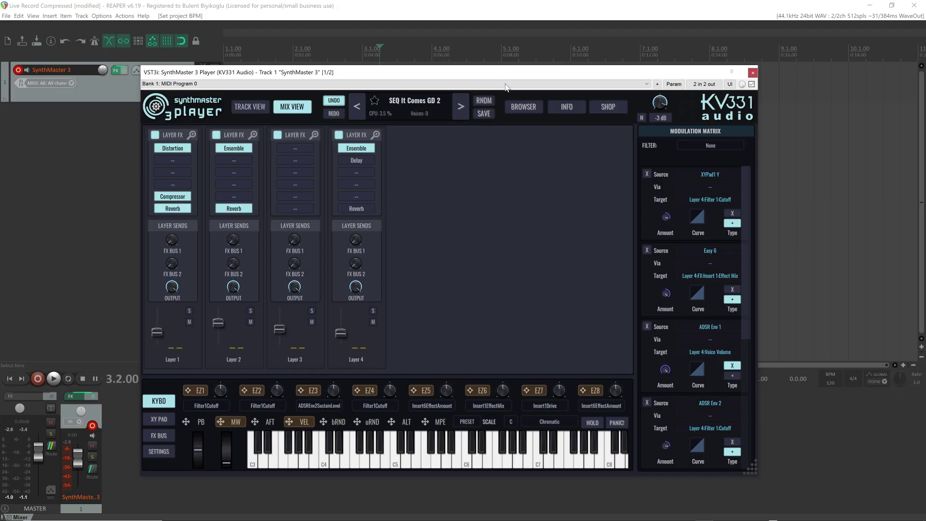
{"action": "left_click", "coordinate": [522, 107]}
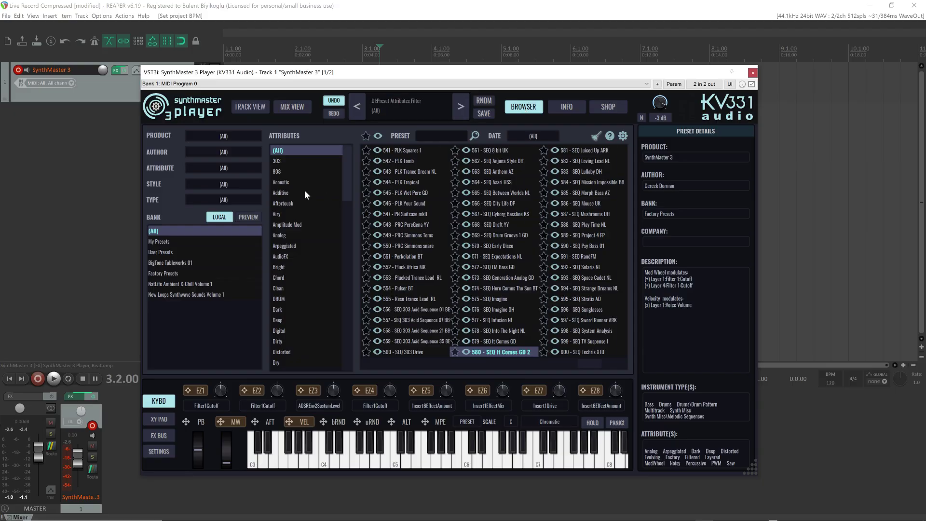
Filter the presets by the Drum Pattern type under Drums, preview them, and load DRM Drum and Bass Kit 1 GD.
{"action": "left_click", "coordinate": [212, 198]}
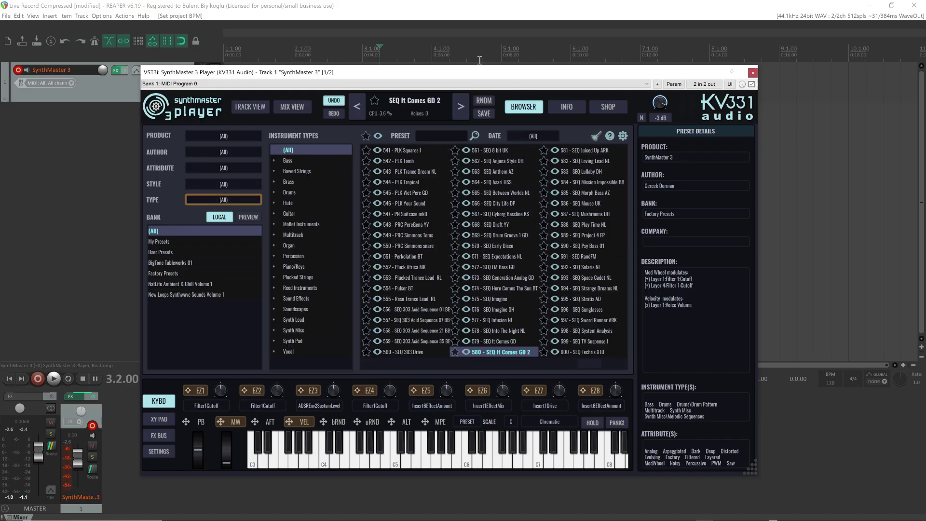
{"action": "left_click", "coordinate": [273, 193]}
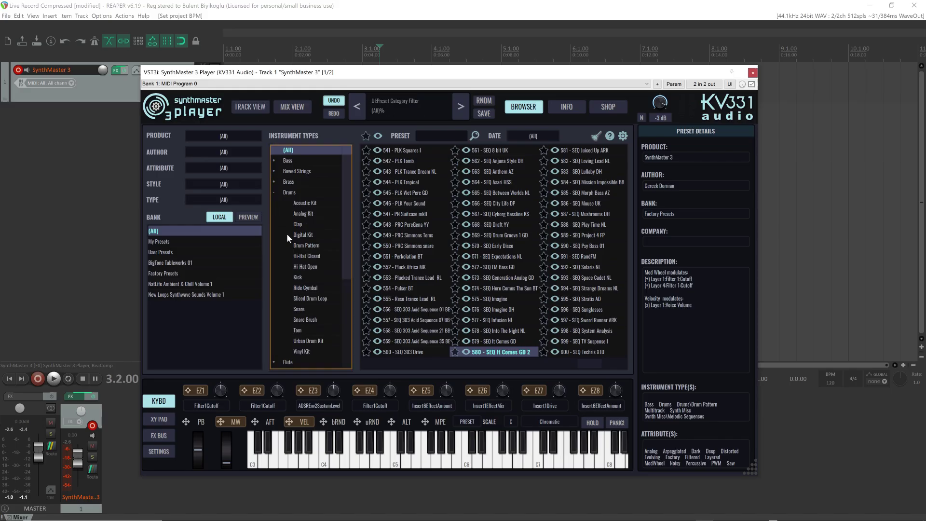
{"action": "left_click", "coordinate": [310, 246]}
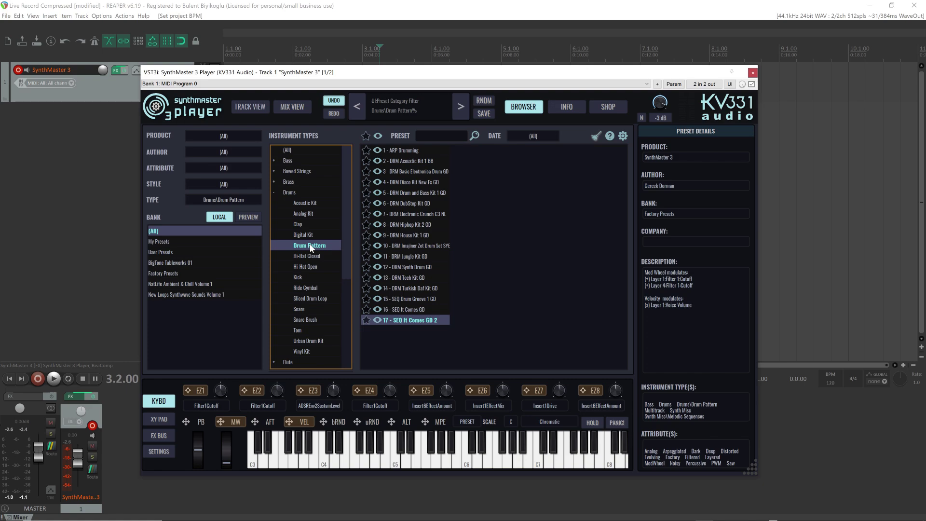
{"action": "mouse_move", "coordinate": [449, 150]}
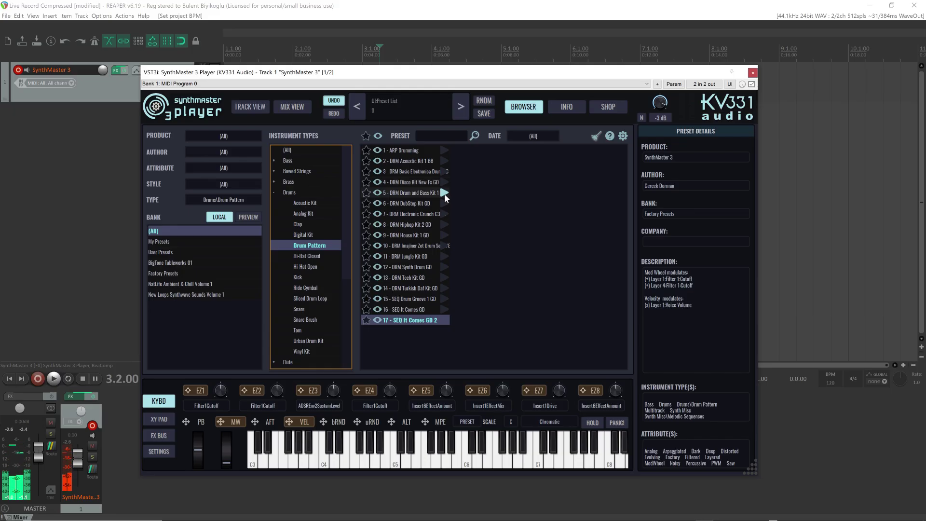
{"action": "left_click", "coordinate": [406, 194]}
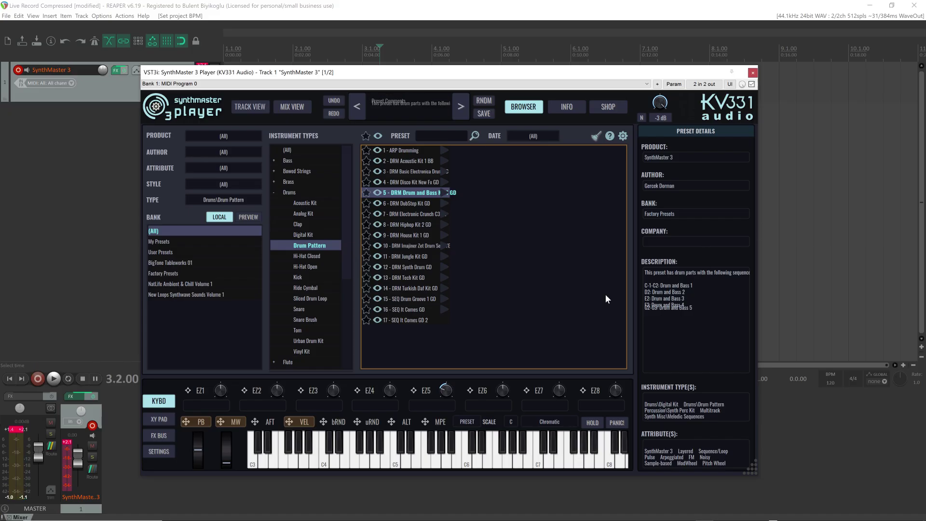
Open the Master Drum Sequence editor from the Kick layer in Track View.
{"action": "left_click", "coordinate": [251, 109]}
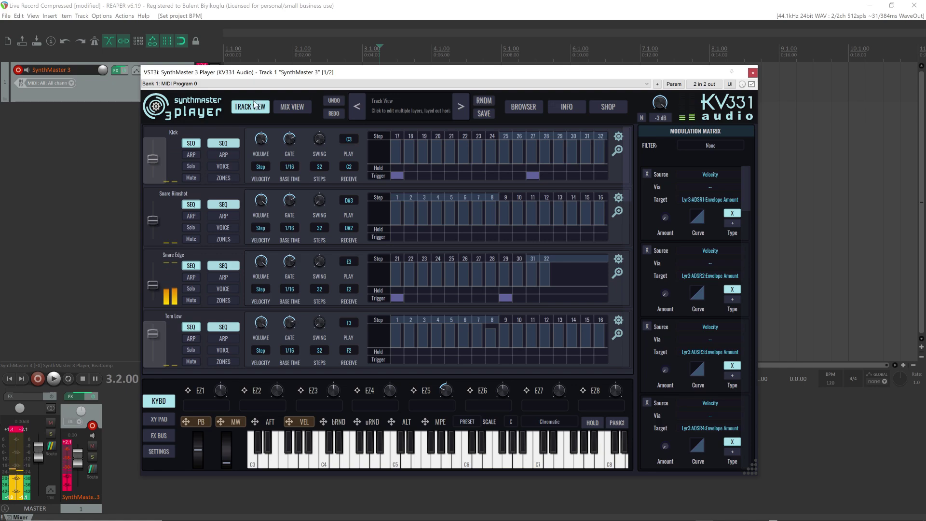
{"action": "left_click", "coordinate": [618, 151]}
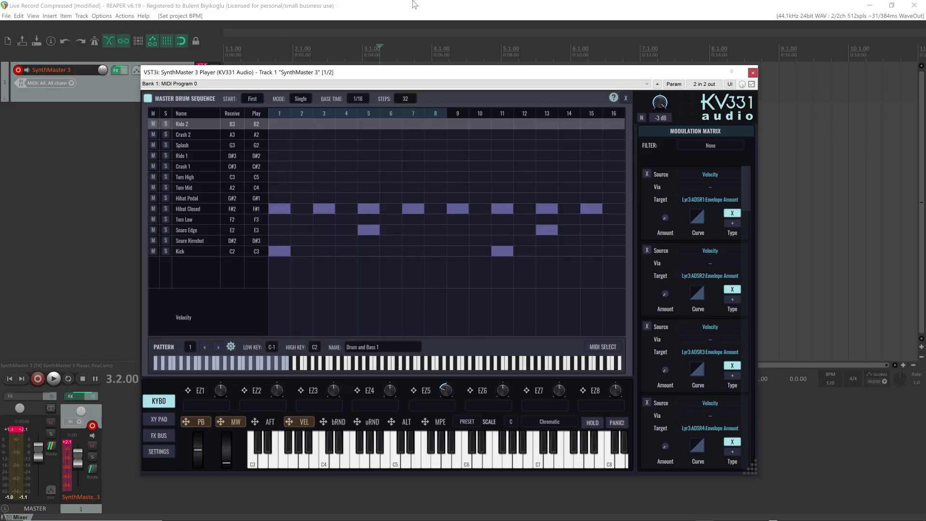
{"action": "left_click", "coordinate": [625, 98]}
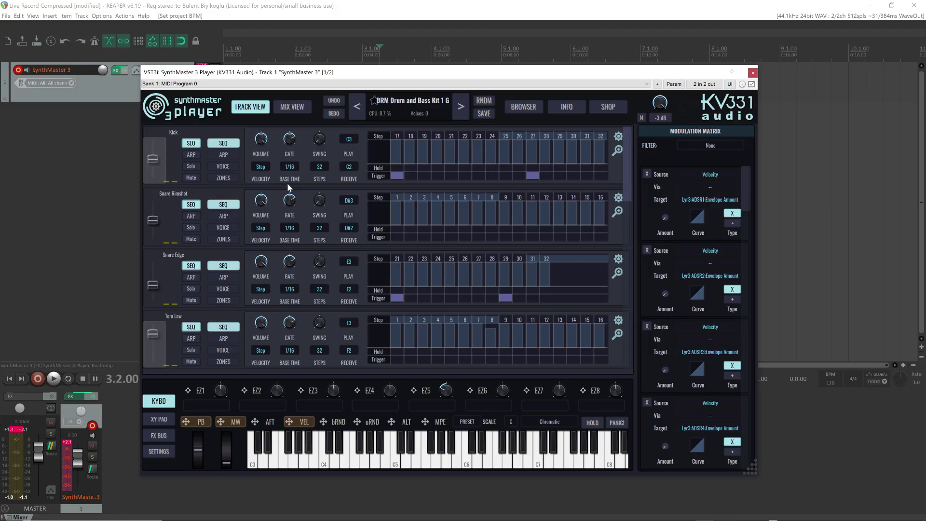
{"action": "left_click", "coordinate": [618, 150]}
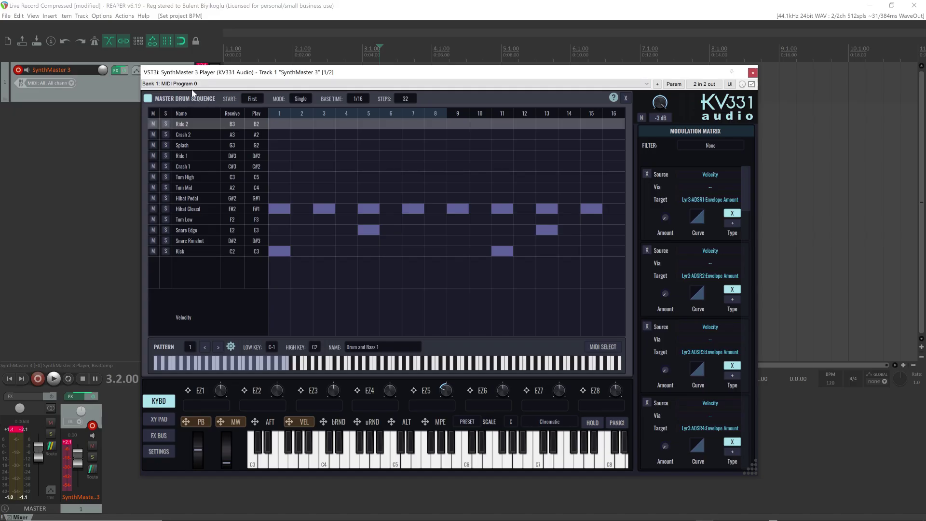
Audition the kit's drum patterns with MIDI Select enabled, return to pattern 1, and disable MIDI Select.
{"action": "left_click", "coordinate": [604, 347]}
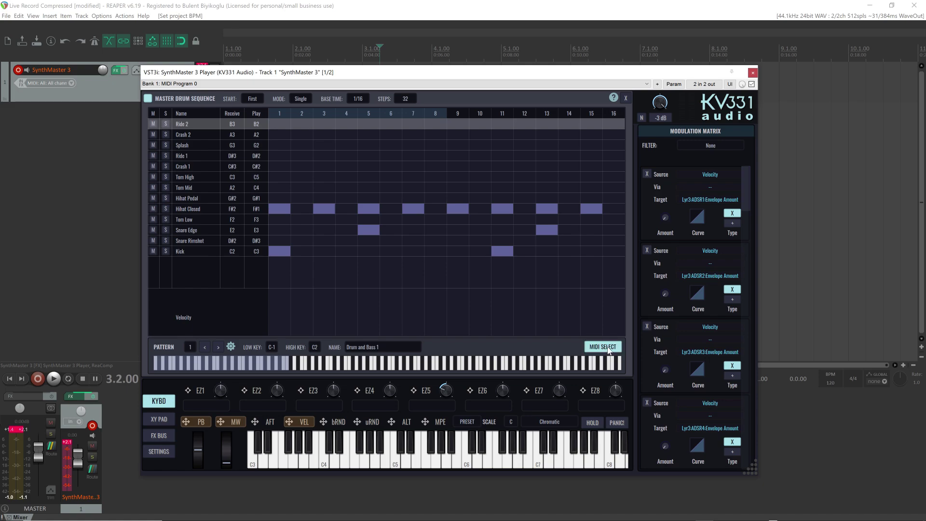
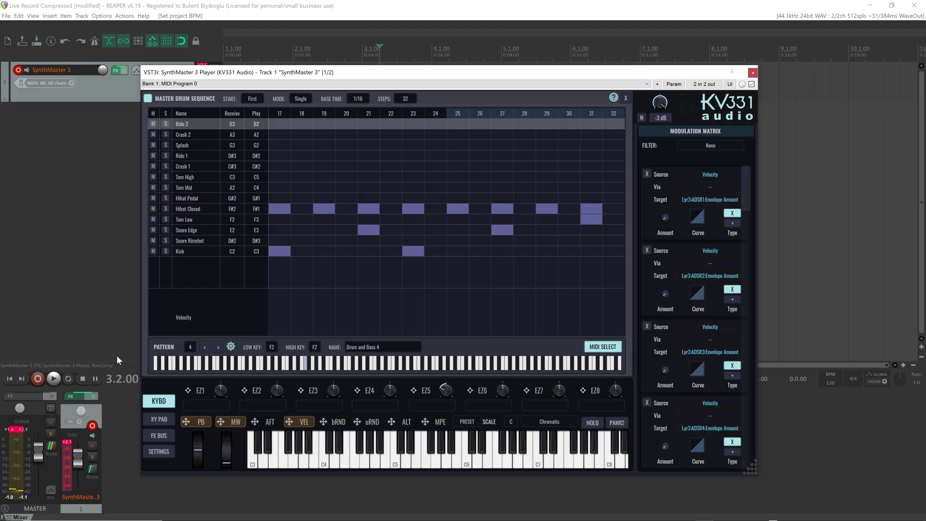
{"action": "left_click", "coordinate": [204, 348]}
{"action": "left_click", "coordinate": [203, 348]}
{"action": "left_click", "coordinate": [203, 347]}
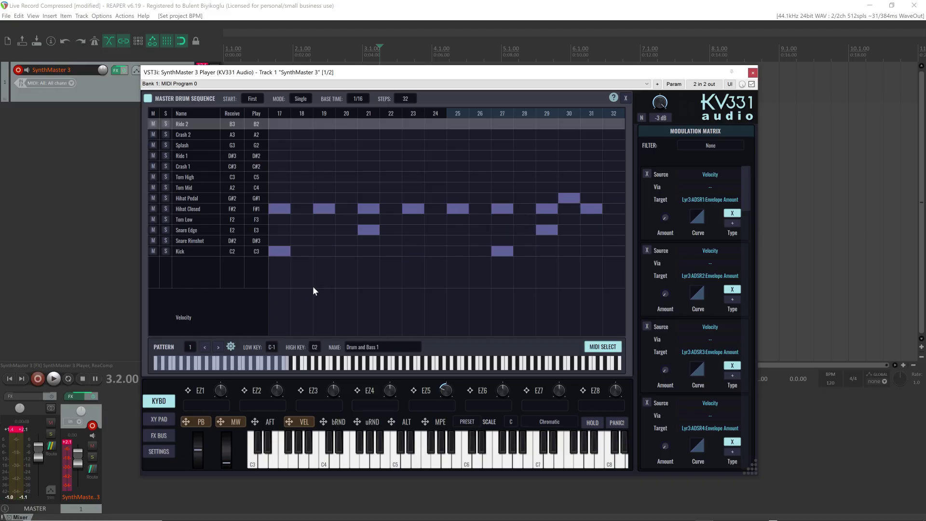
{"action": "left_click", "coordinate": [610, 346]}
{"action": "left_click", "coordinate": [191, 361]}
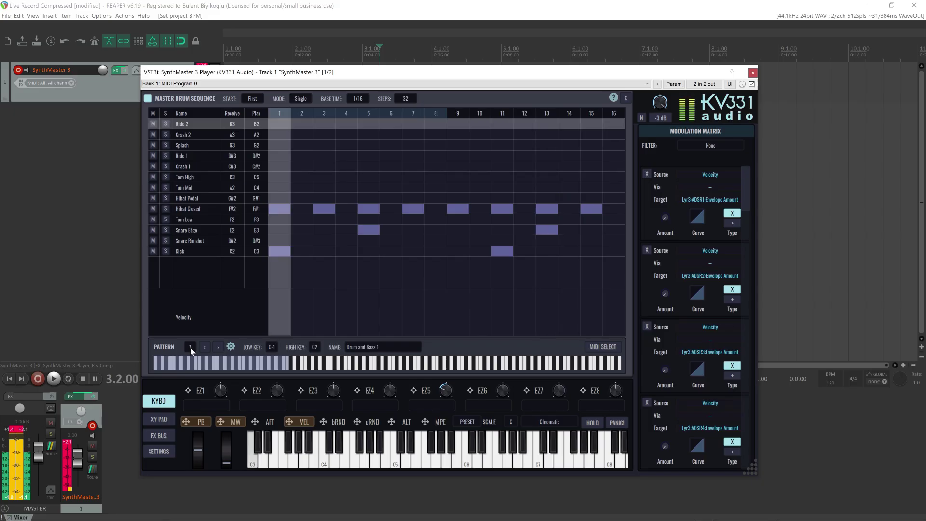
Add Tom High hits at steps 4, 8 and 14 of drum pattern 1.
{"action": "left_click", "coordinate": [300, 177]}
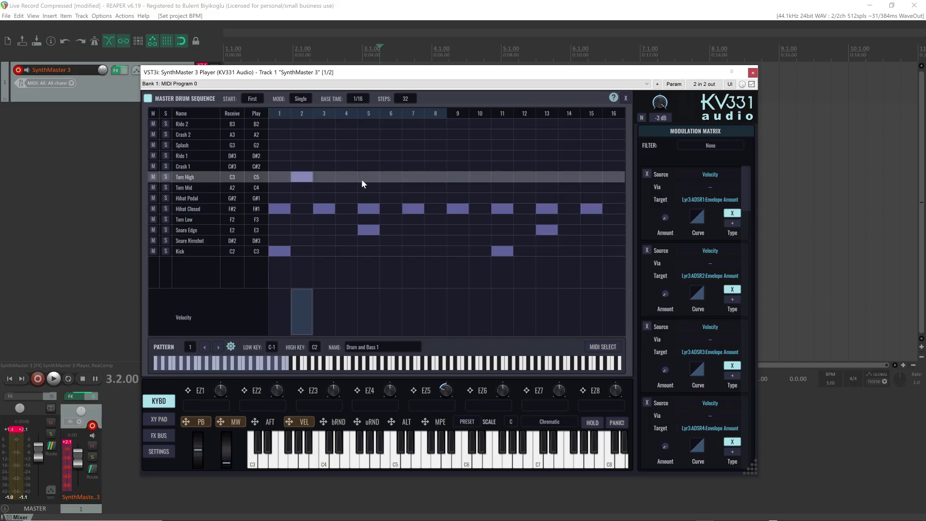
{"action": "left_click", "coordinate": [300, 176]}
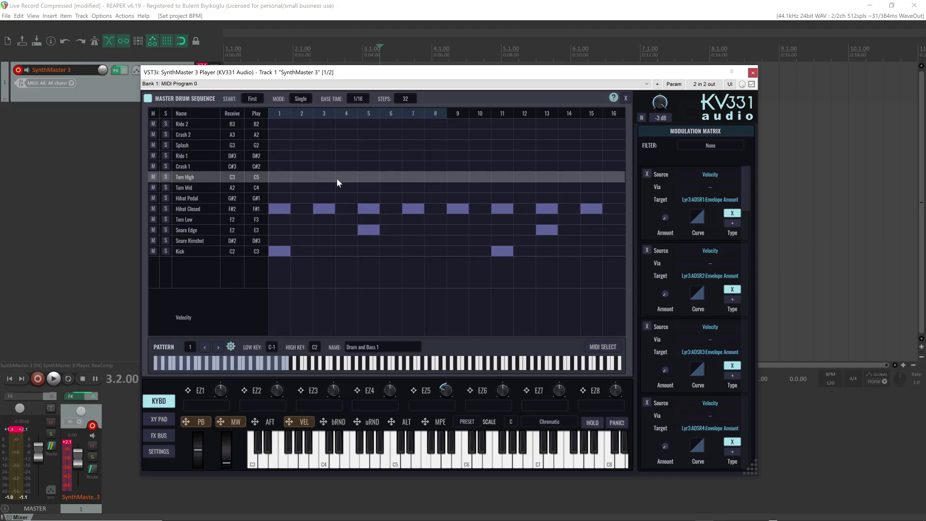
{"action": "left_click", "coordinate": [341, 177]}
{"action": "left_click", "coordinate": [435, 177]}
{"action": "left_click", "coordinate": [570, 177]}
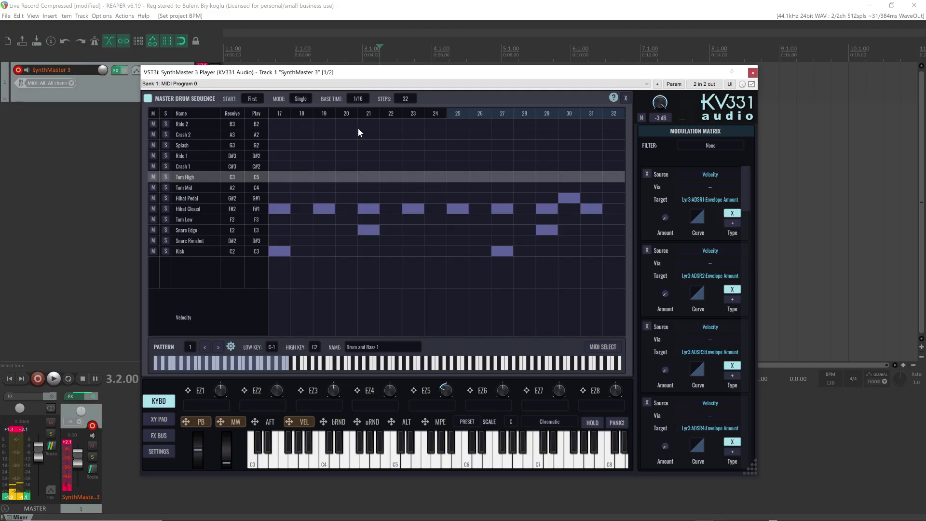
Add Crash 2 hits at steps 20, 24, 28 and 32 of drum pattern 1 and close the sequence editor.
{"action": "left_click", "coordinate": [346, 134]}
{"action": "left_click", "coordinate": [434, 135]}
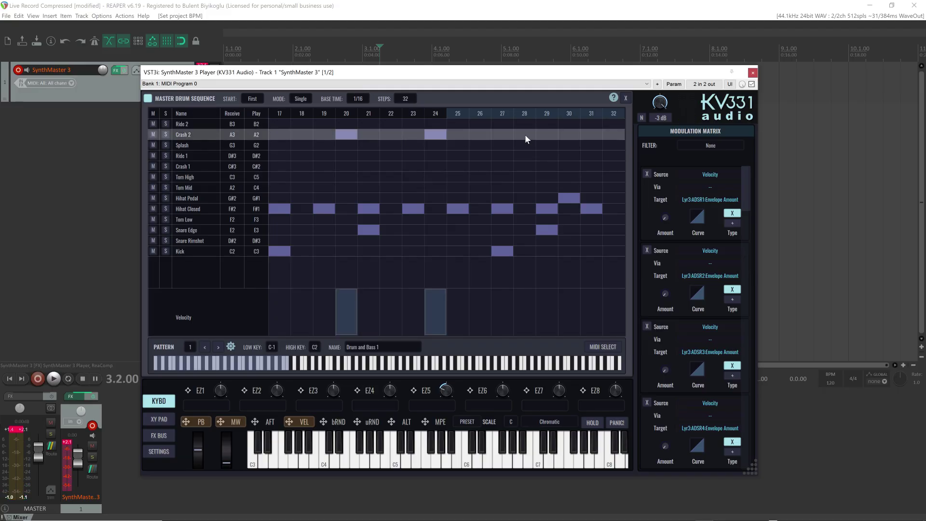
{"action": "left_click", "coordinate": [525, 135]}
{"action": "left_click", "coordinate": [615, 138]}
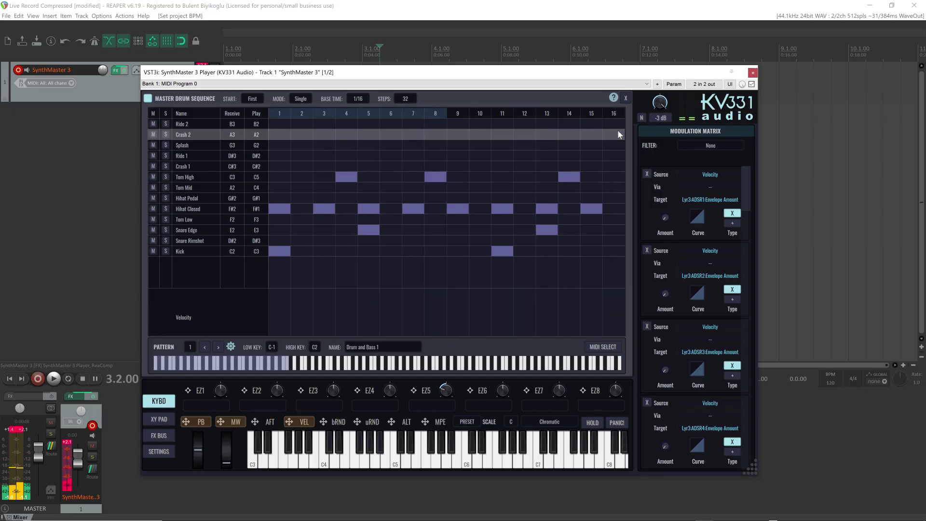
{"action": "left_click", "coordinate": [626, 98]}
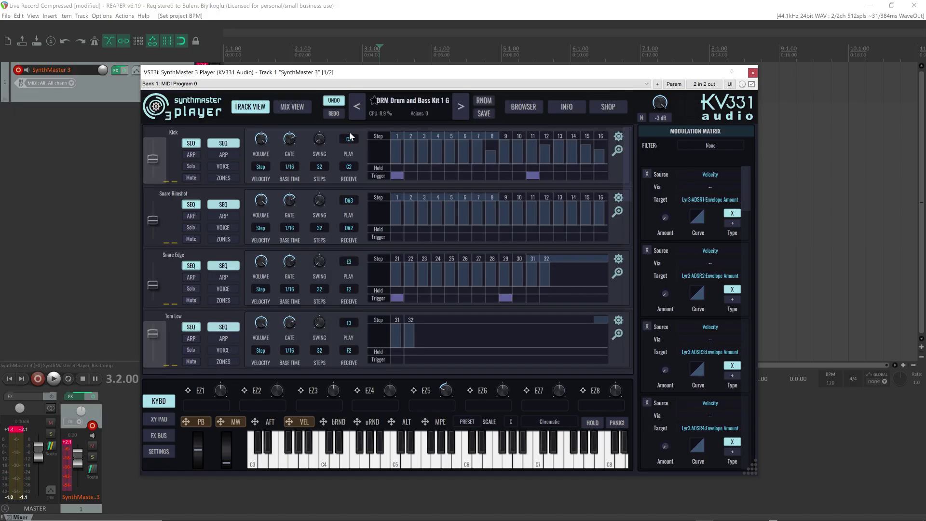
Examine the effects, sends and levels of all the drum kit's layers in Mix View.
{"action": "left_click", "coordinate": [289, 104]}
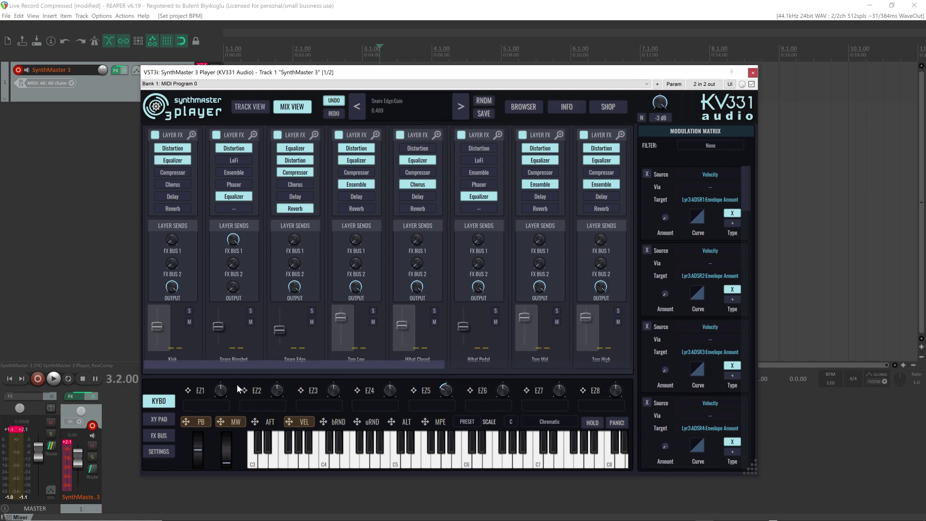
{"action": "left_click_drag", "start_coordinate": [283, 364], "coordinate": [519, 370]}
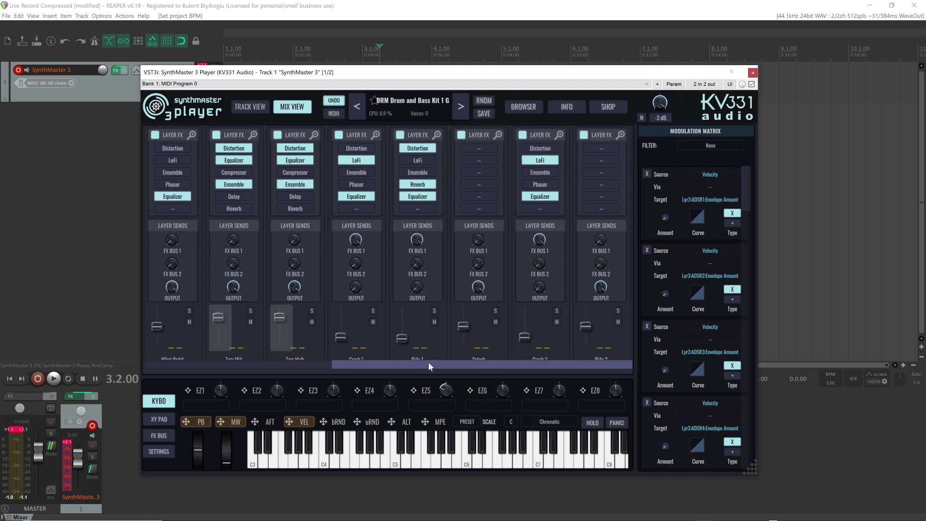
{"action": "left_click_drag", "start_coordinate": [429, 365], "coordinate": [89, 352]}
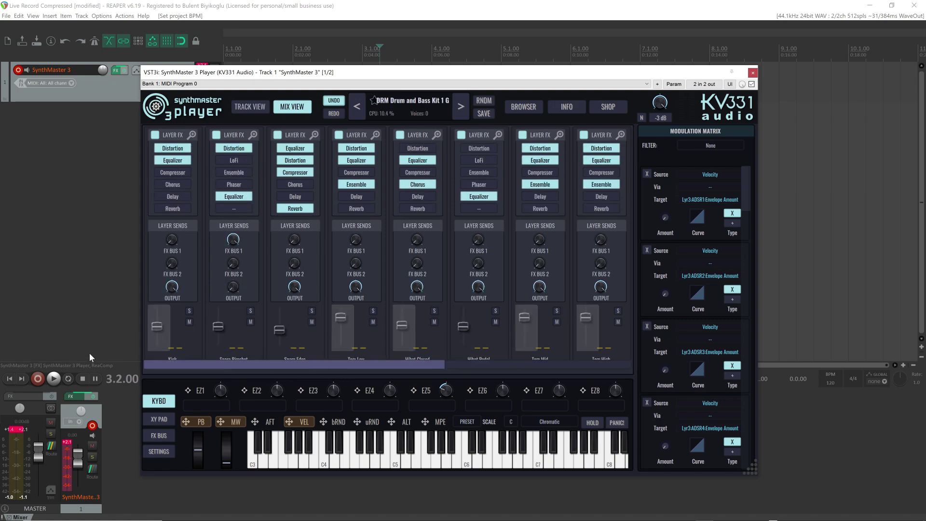
Return to the preset browser, preview the drum pattern presets, and load DRM Turkish Daf Kit GD.
{"action": "left_click", "coordinate": [524, 108]}
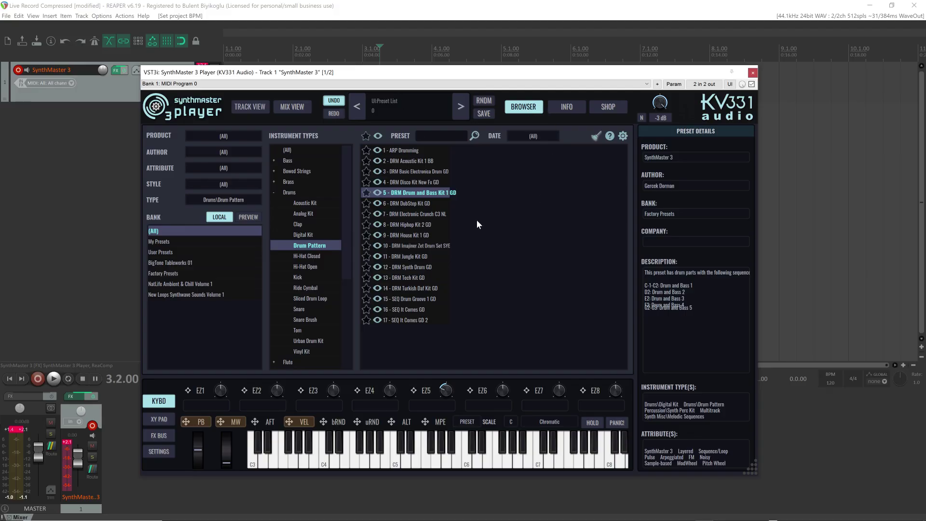
{"action": "mouse_move", "coordinate": [444, 183]}
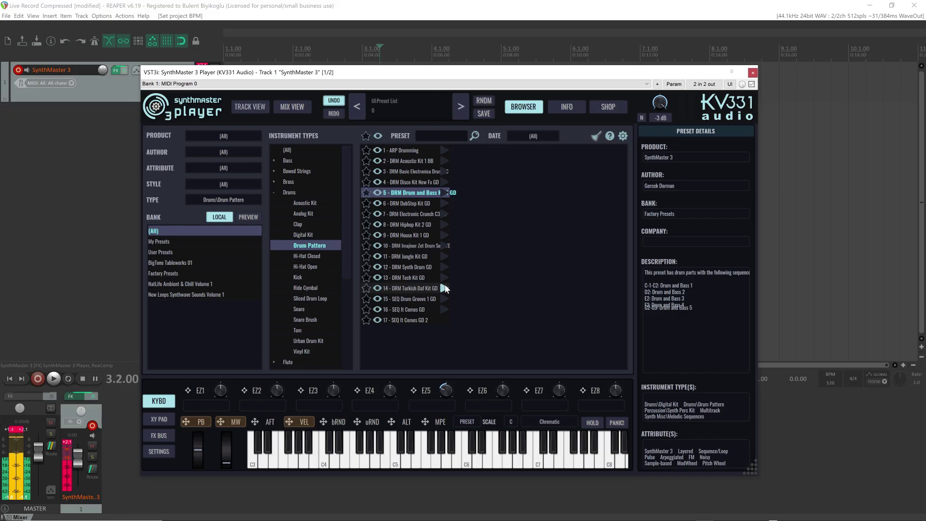
{"action": "left_click", "coordinate": [404, 288]}
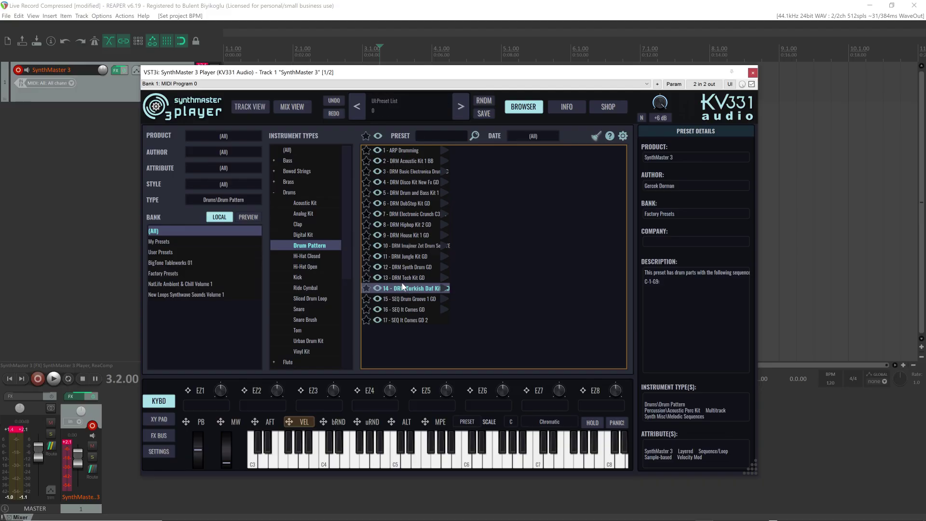
Open the Daf kit's Master Drum Sequence editor from Track View and create a new empty pattern.
{"action": "left_click", "coordinate": [241, 109]}
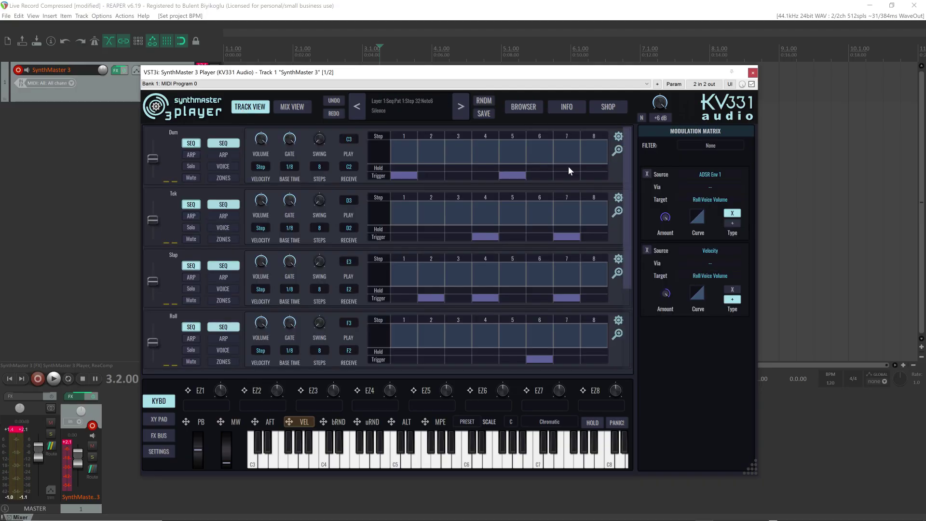
{"action": "left_click", "coordinate": [620, 148]}
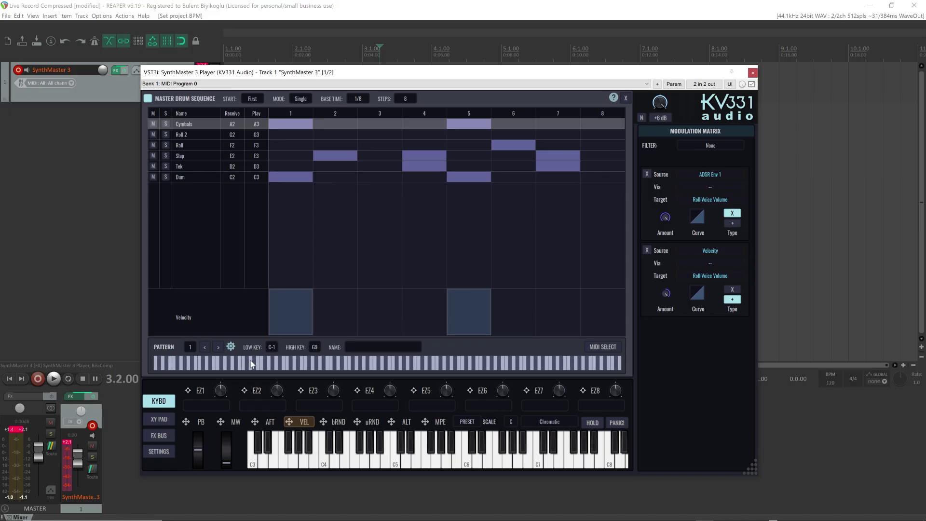
{"action": "left_click", "coordinate": [231, 347]}
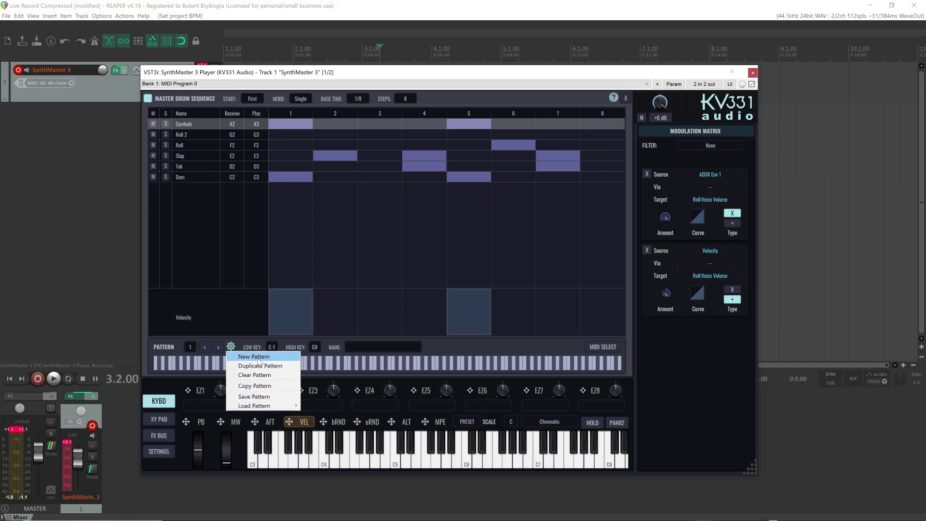
{"action": "left_click", "coordinate": [261, 360]}
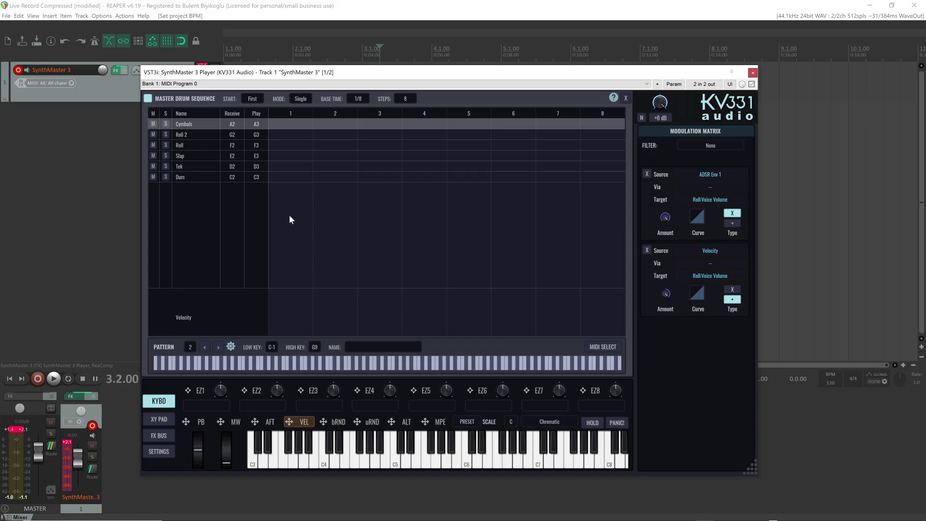
Add hits to drum pattern 2: Tek on steps 1 and 8, Roll on 2, Roll 2 on 3 and 6, Slap on 4 and 7.
{"action": "left_click", "coordinate": [295, 167]}
{"action": "left_click", "coordinate": [345, 145]}
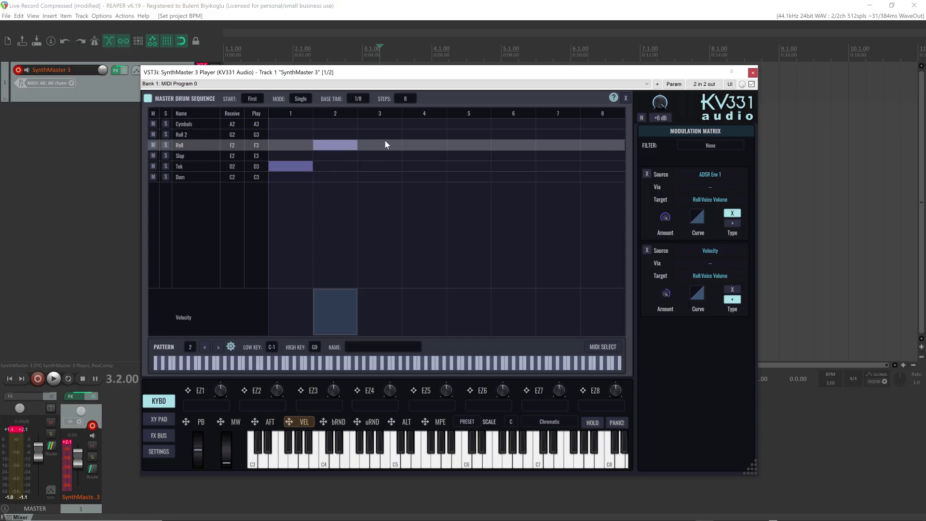
{"action": "left_click", "coordinate": [381, 134]}
{"action": "left_click", "coordinate": [430, 155]}
{"action": "left_click", "coordinate": [523, 135]}
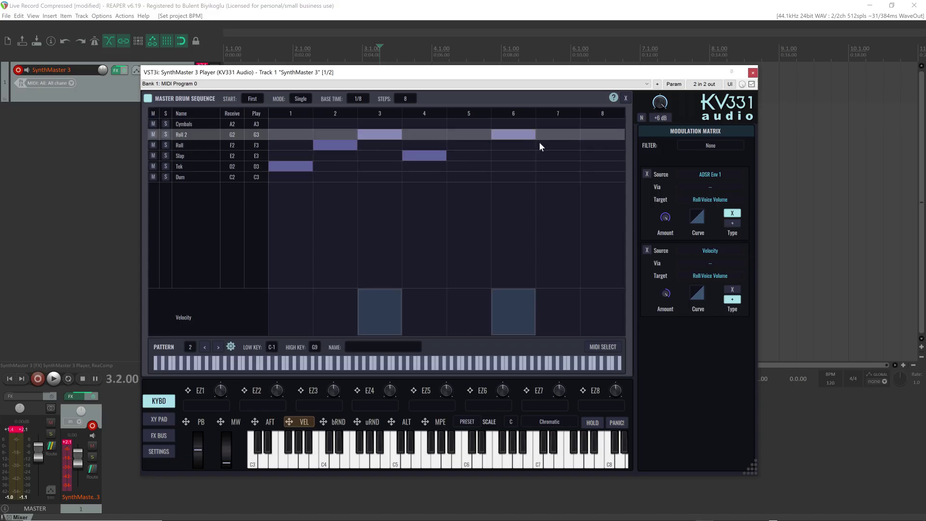
{"action": "left_click", "coordinate": [559, 154]}
{"action": "left_click", "coordinate": [606, 168]}
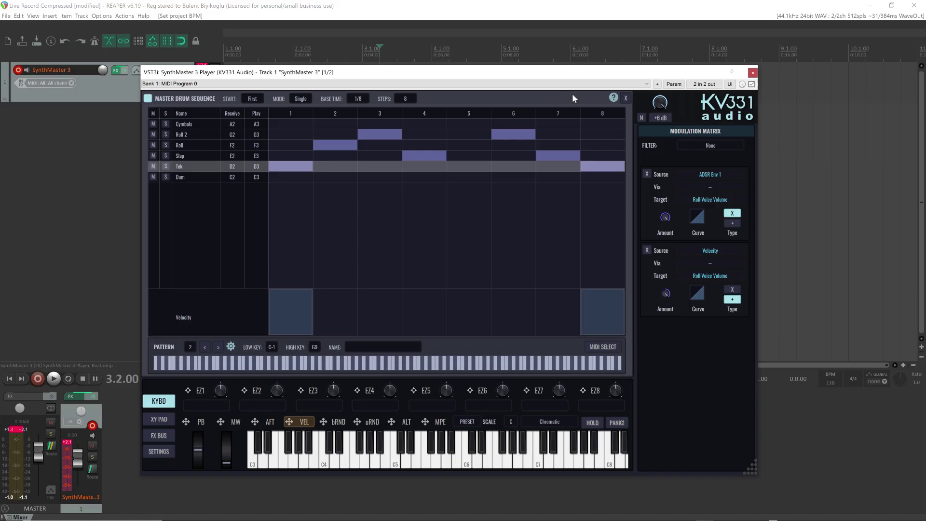
Close the drum sequence editor, return to the preset browser and clear all of its filters.
{"action": "left_click", "coordinate": [626, 99]}
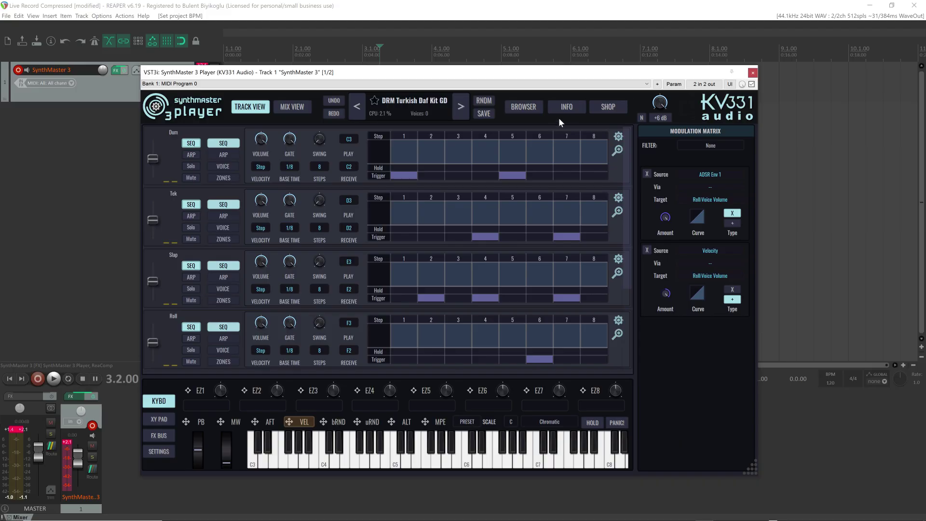
{"action": "left_click", "coordinate": [523, 107]}
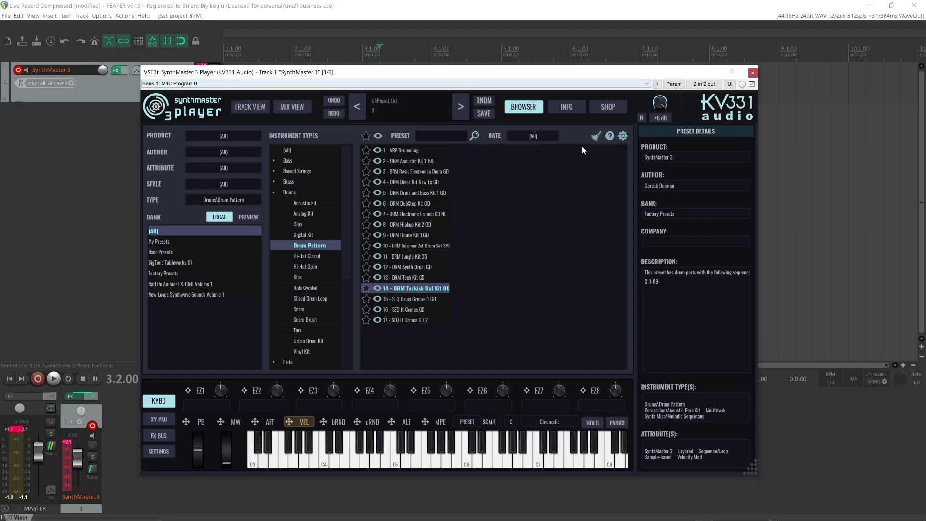
{"action": "left_click", "coordinate": [596, 137]}
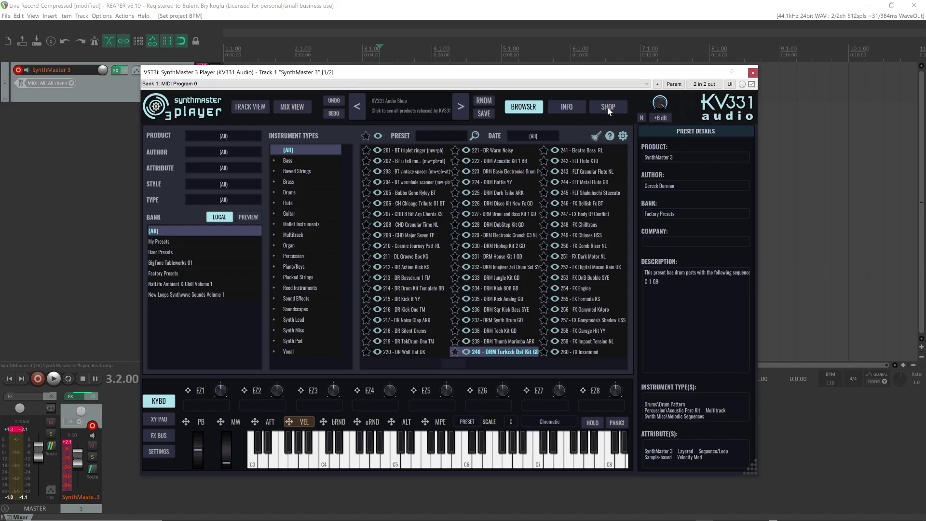
View the About SynthMaster 3 Player information, open its purchase page in the web browser, and close that page.
{"action": "left_click", "coordinate": [157, 107]}
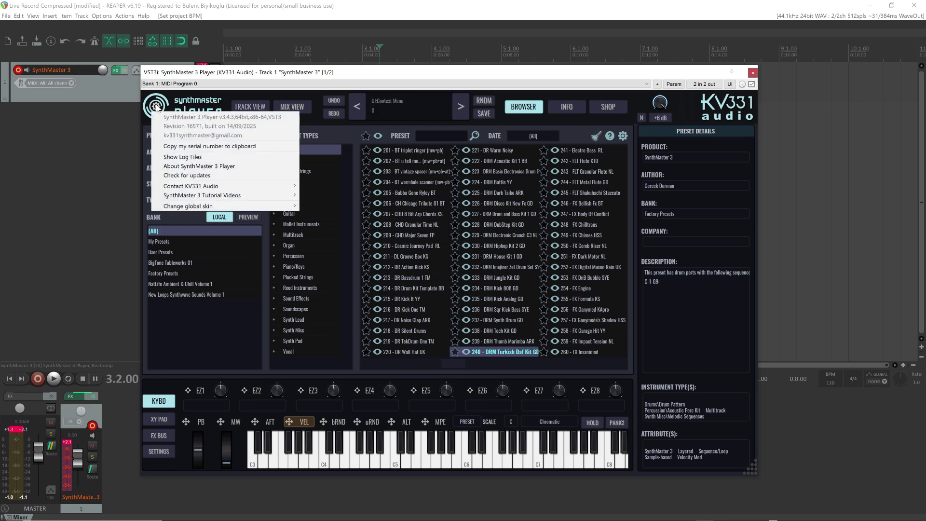
{"action": "left_click", "coordinate": [208, 167]}
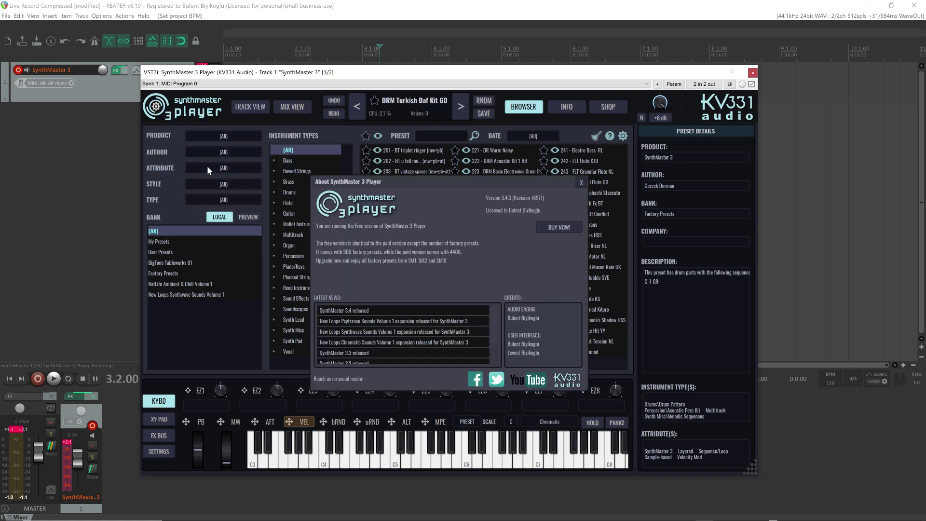
{"action": "left_click", "coordinate": [560, 228]}
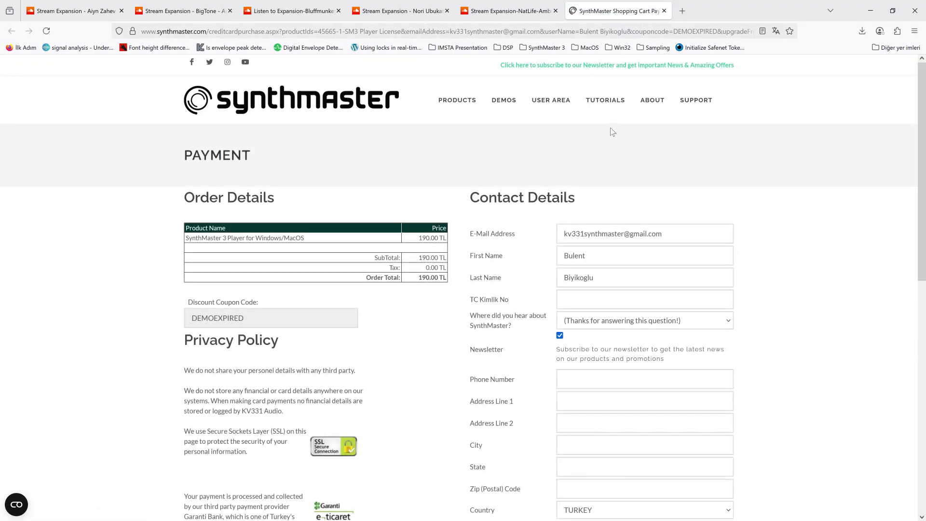
{"action": "left_click", "coordinate": [664, 11]}
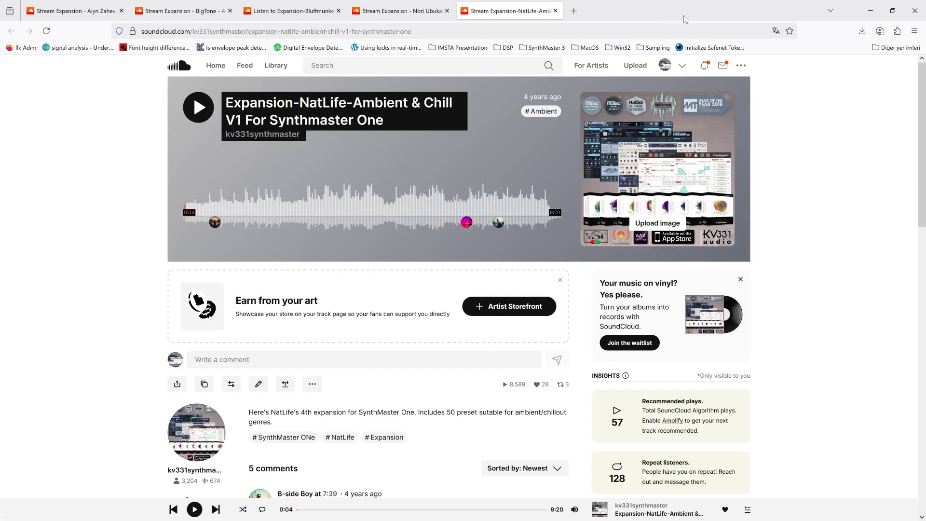